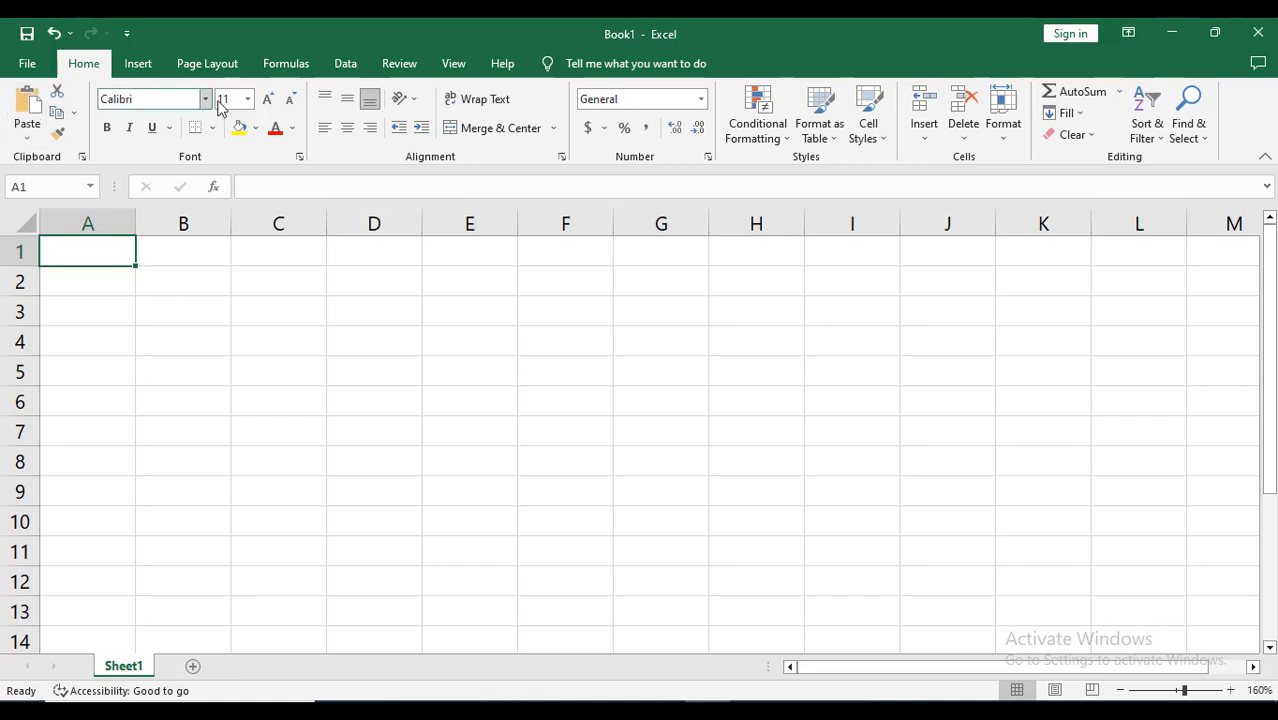
Enter the column headers SL, NAME, ROLL and MARK in cells A1 to D1
click(369, 104)
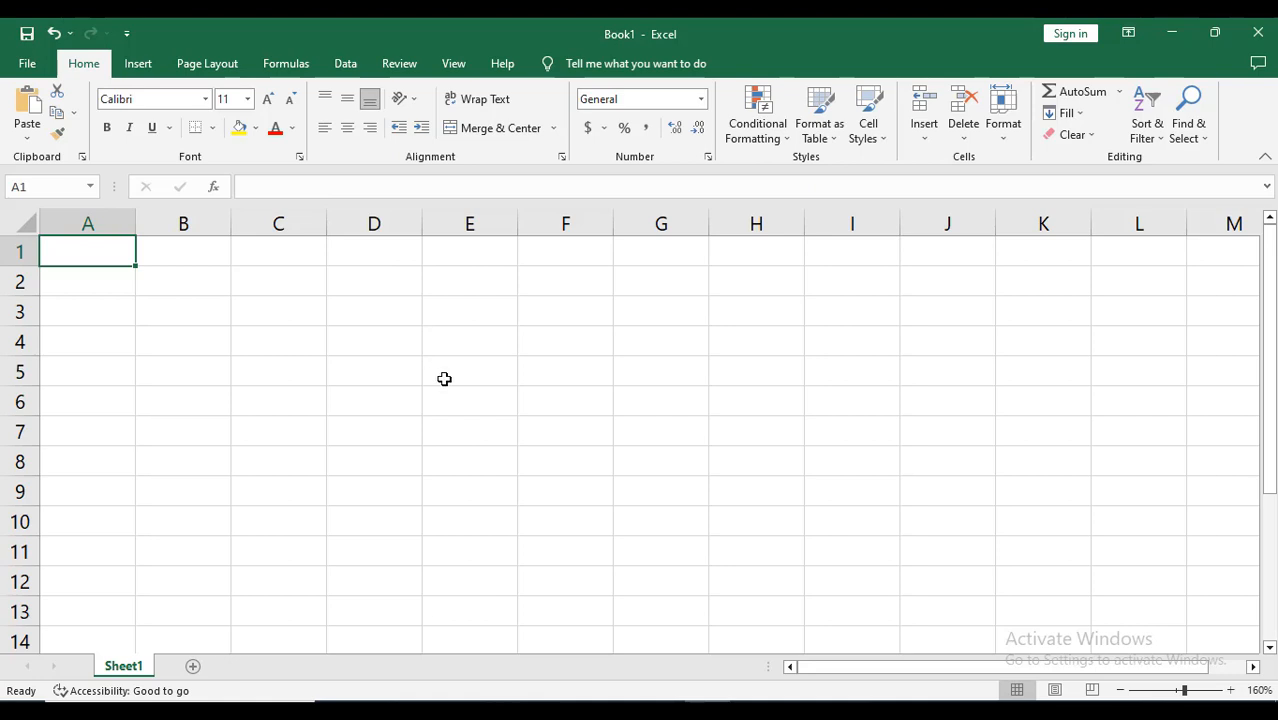
ctrl+scroll(444, 378, up, 2)
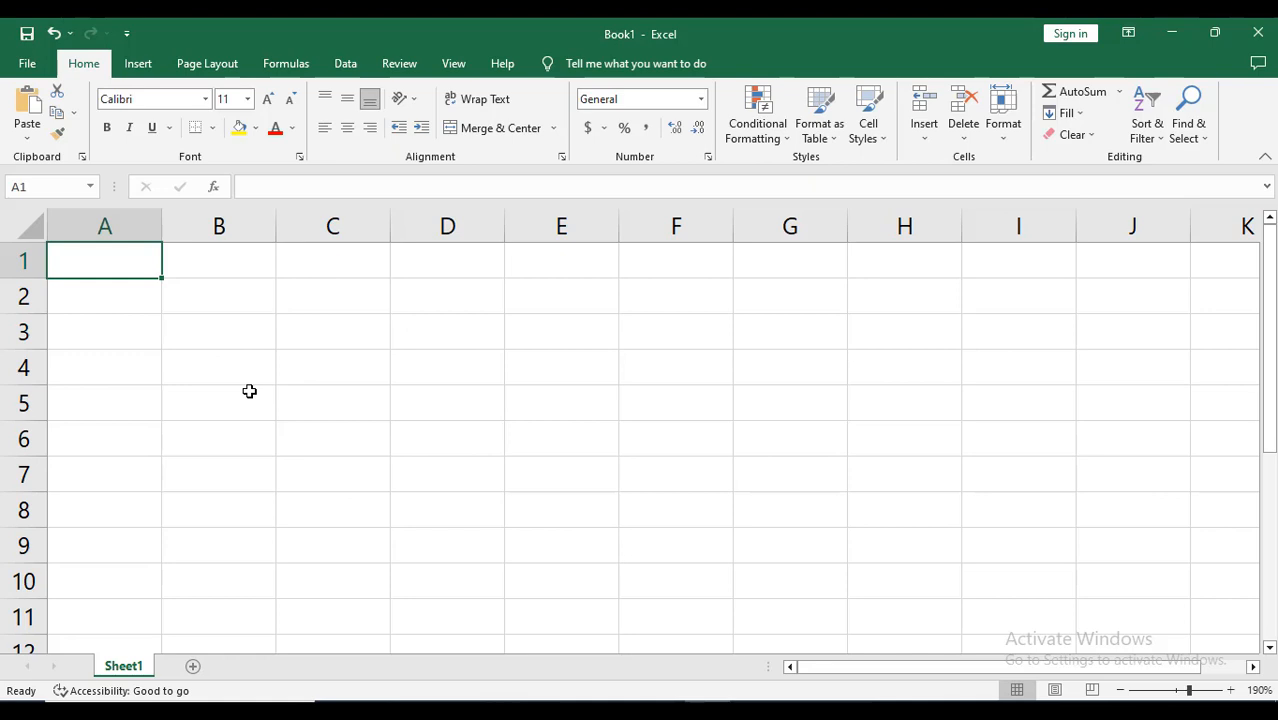
text(SL)
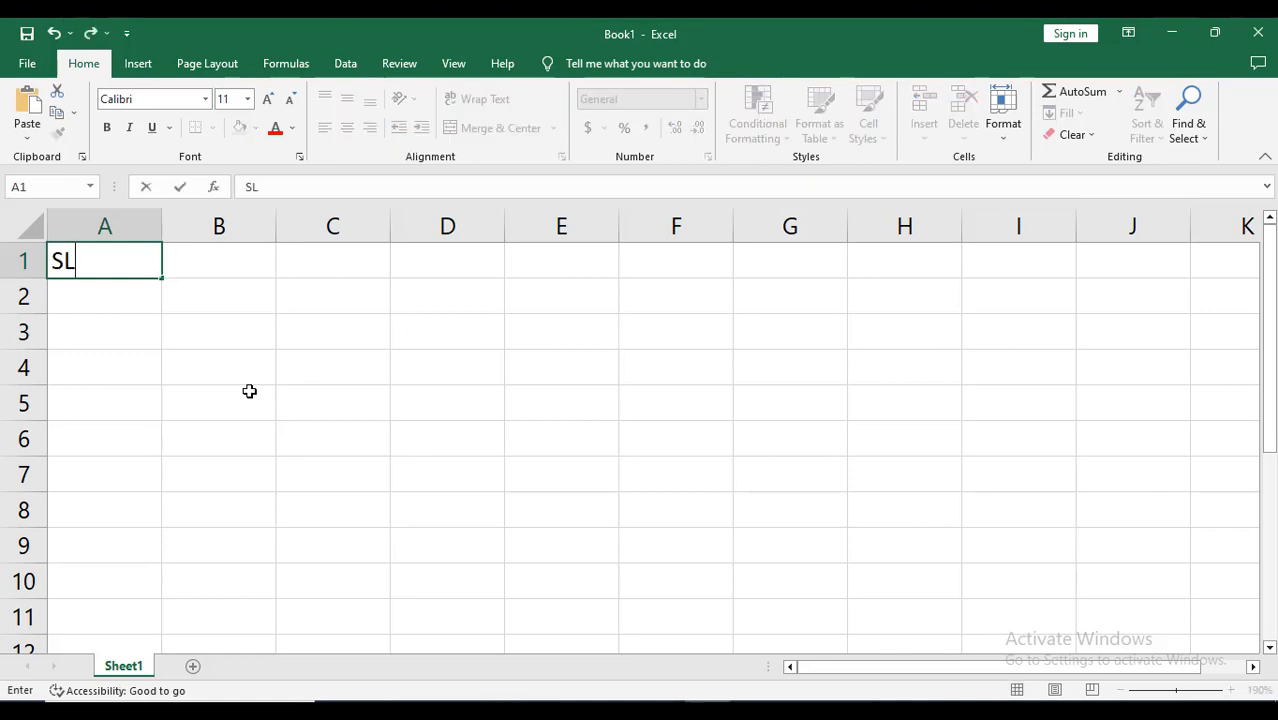
key(Tab)
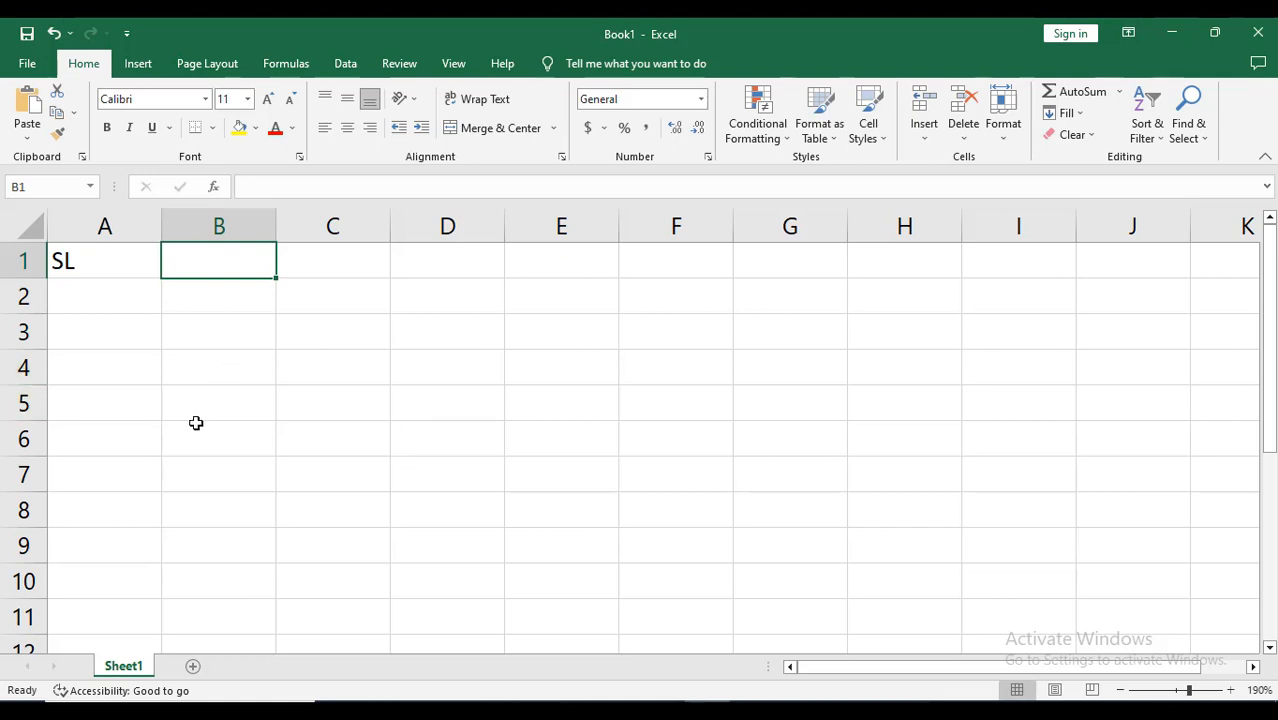
text(NAME)
key(Tab)
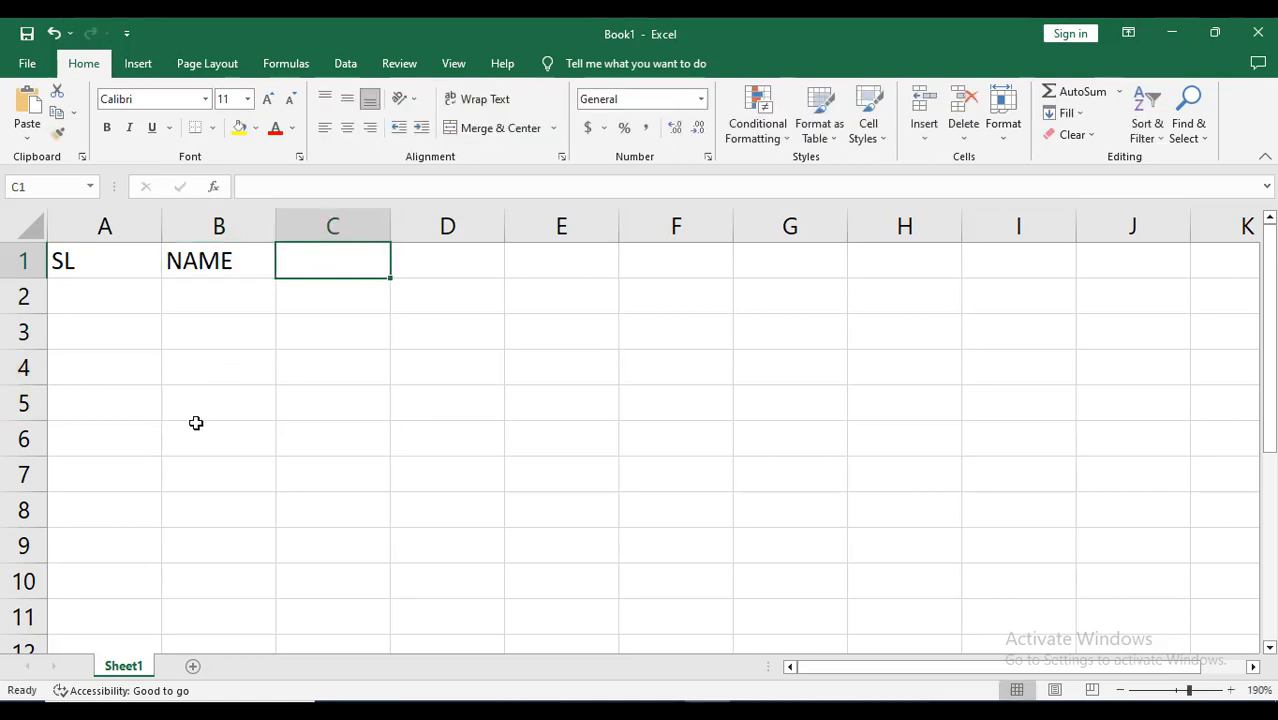
text(ROLL)
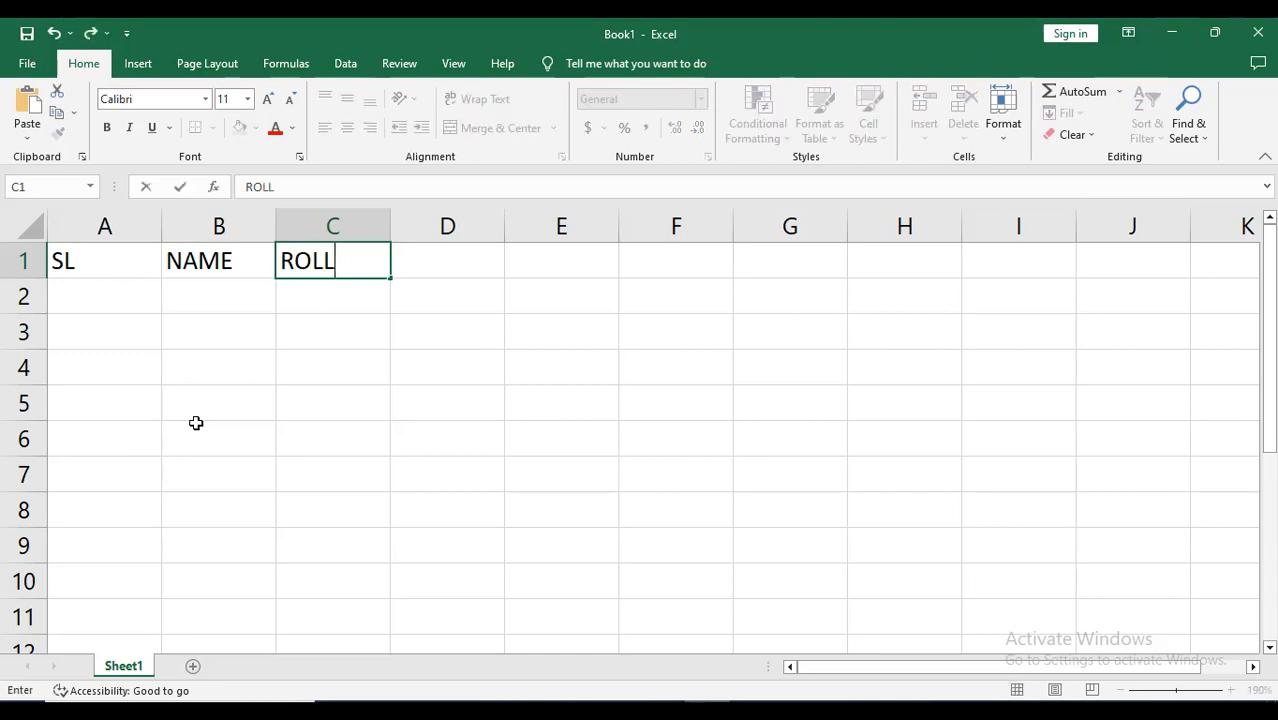
key(Tab)
text(MARK)
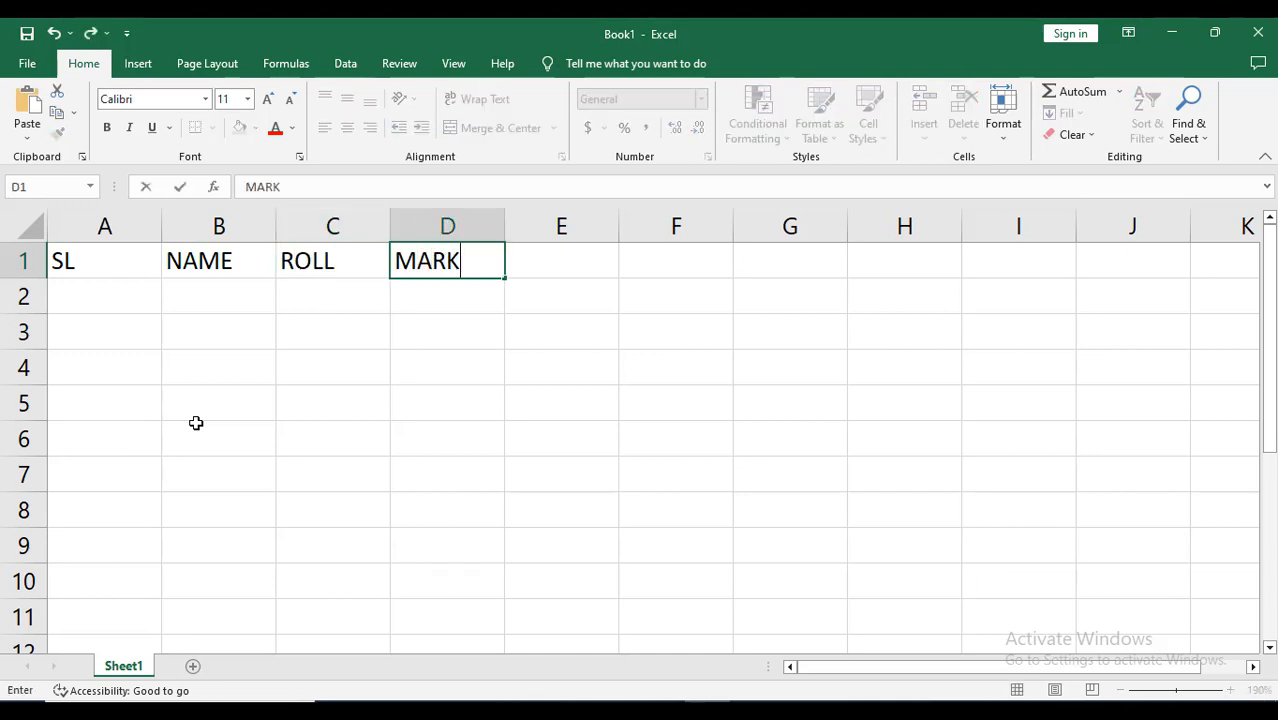
key(Tab)
Add the column header GRADE in cell E1
key(Tab)
key(Left)
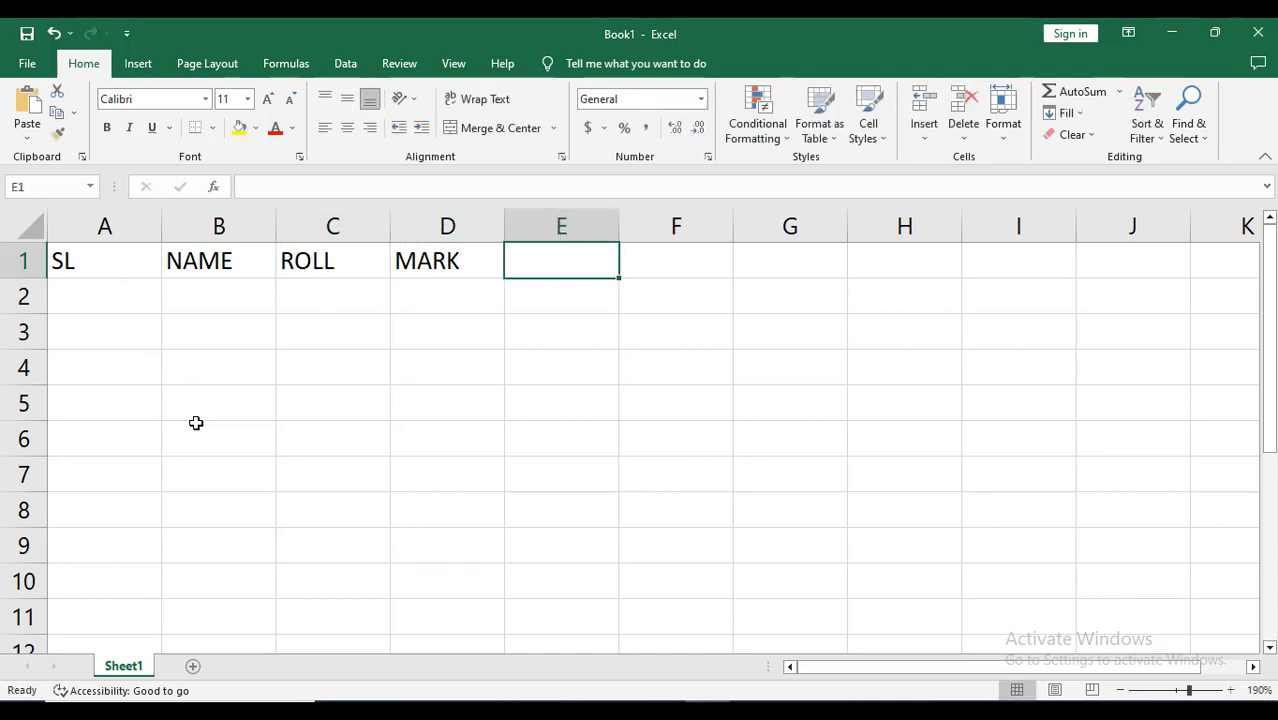
text(GR)
text(A)
key(BackSpace)
text(RA)
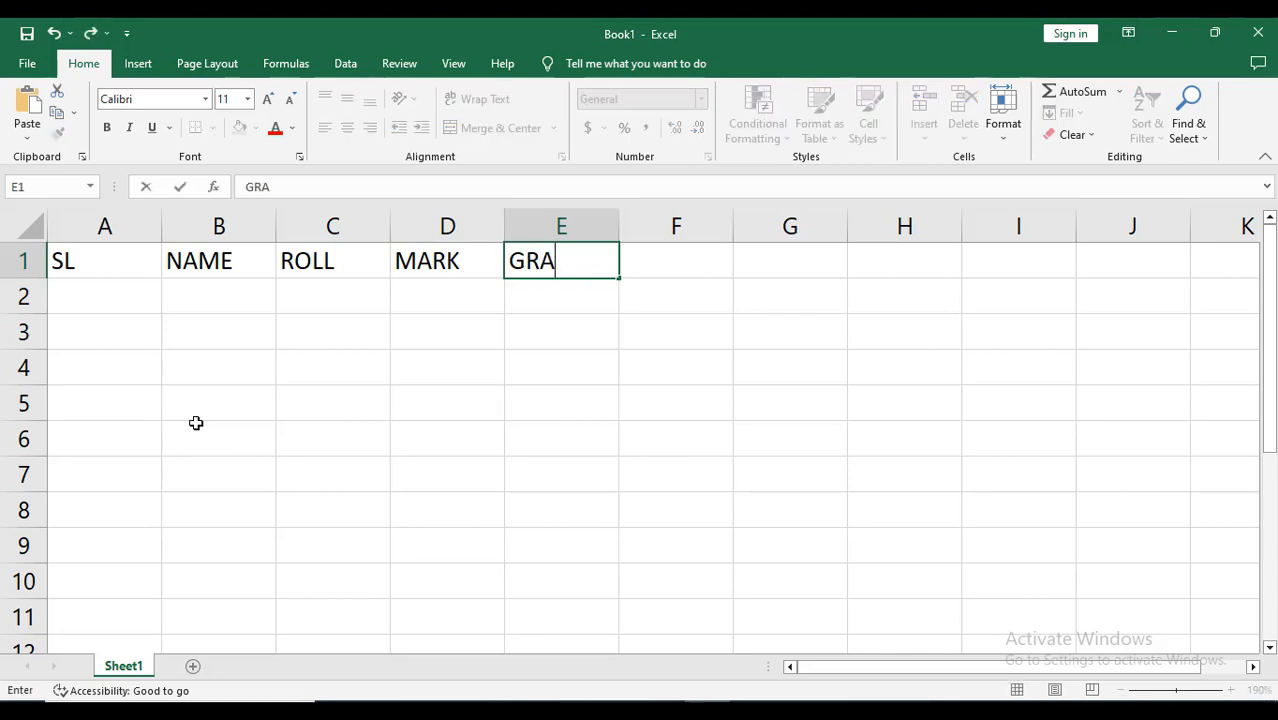
text(DE)
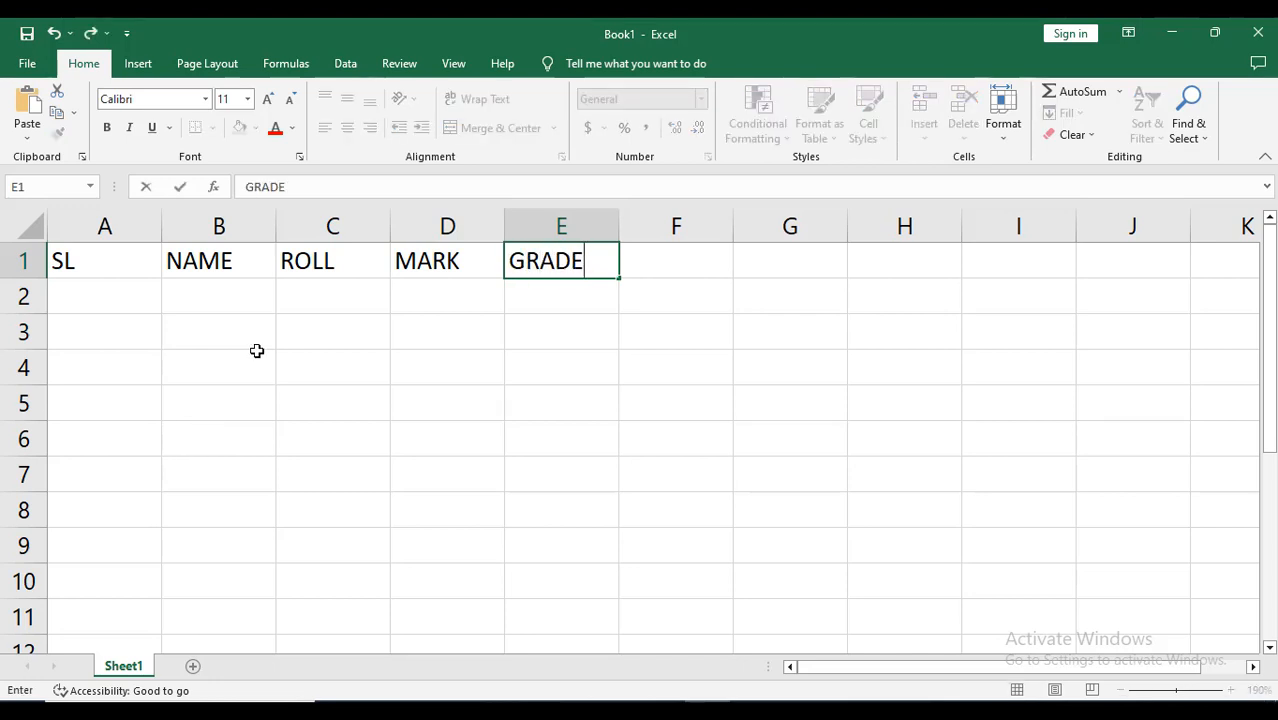
key(Return)
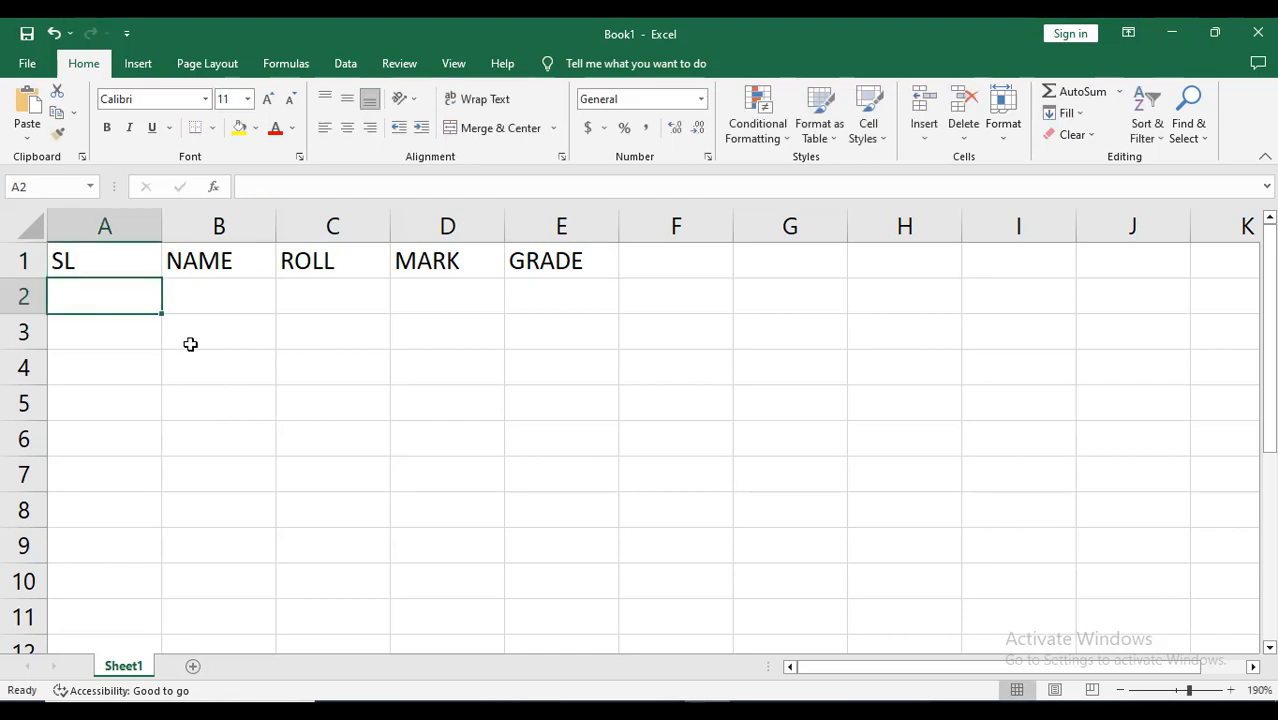
Number the SL column from 1 to 5 in cells A2 to A6 by filling a series down from A2
text(1)
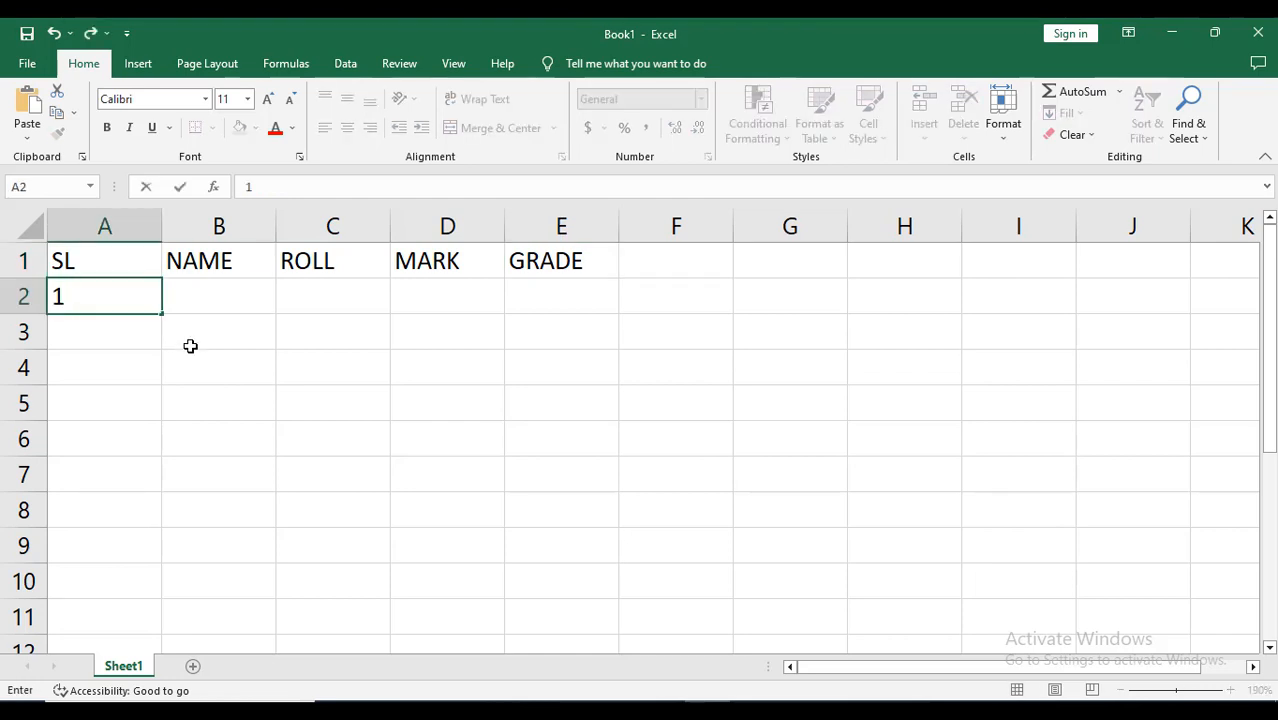
click(148, 345)
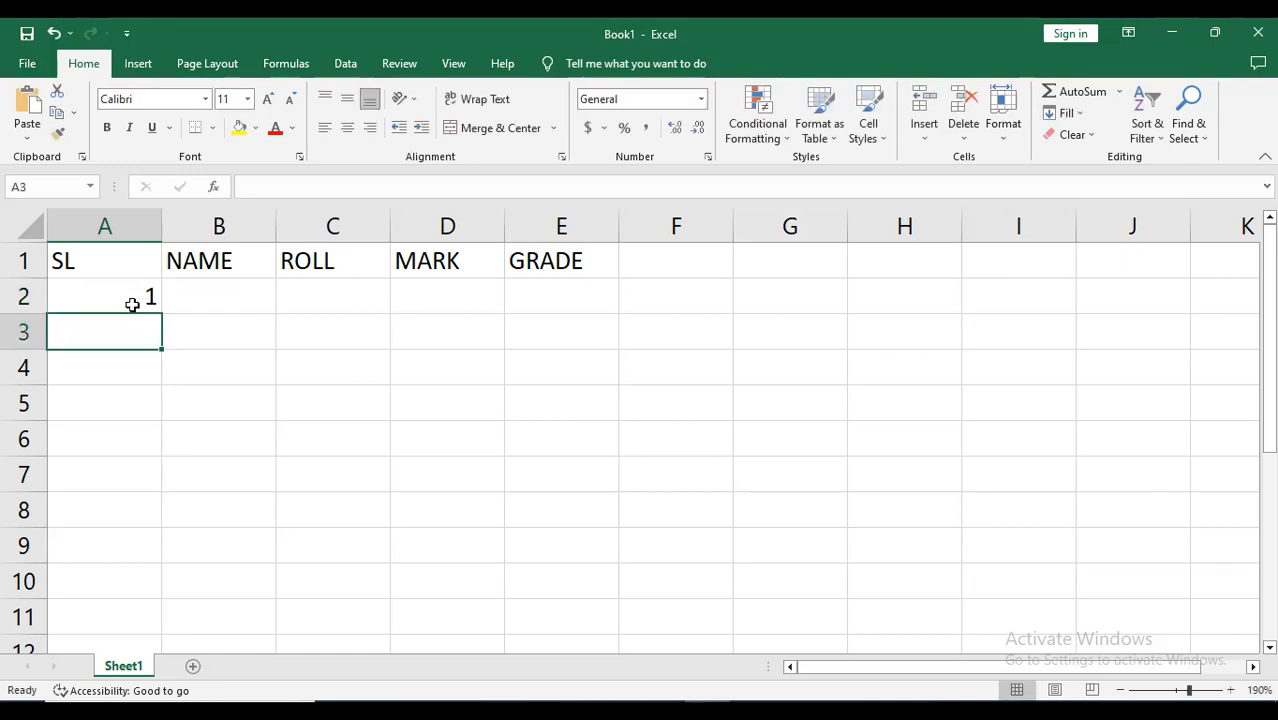
click(128, 300)
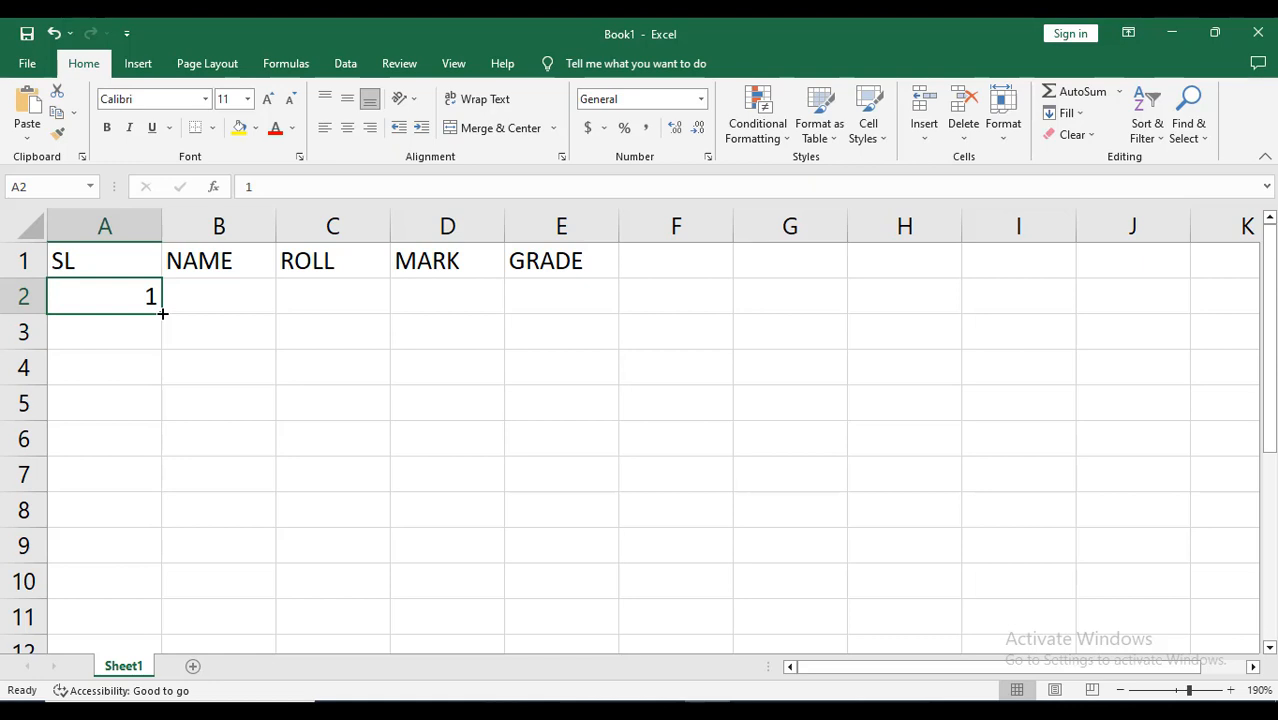
drag(162, 313, 156, 457)
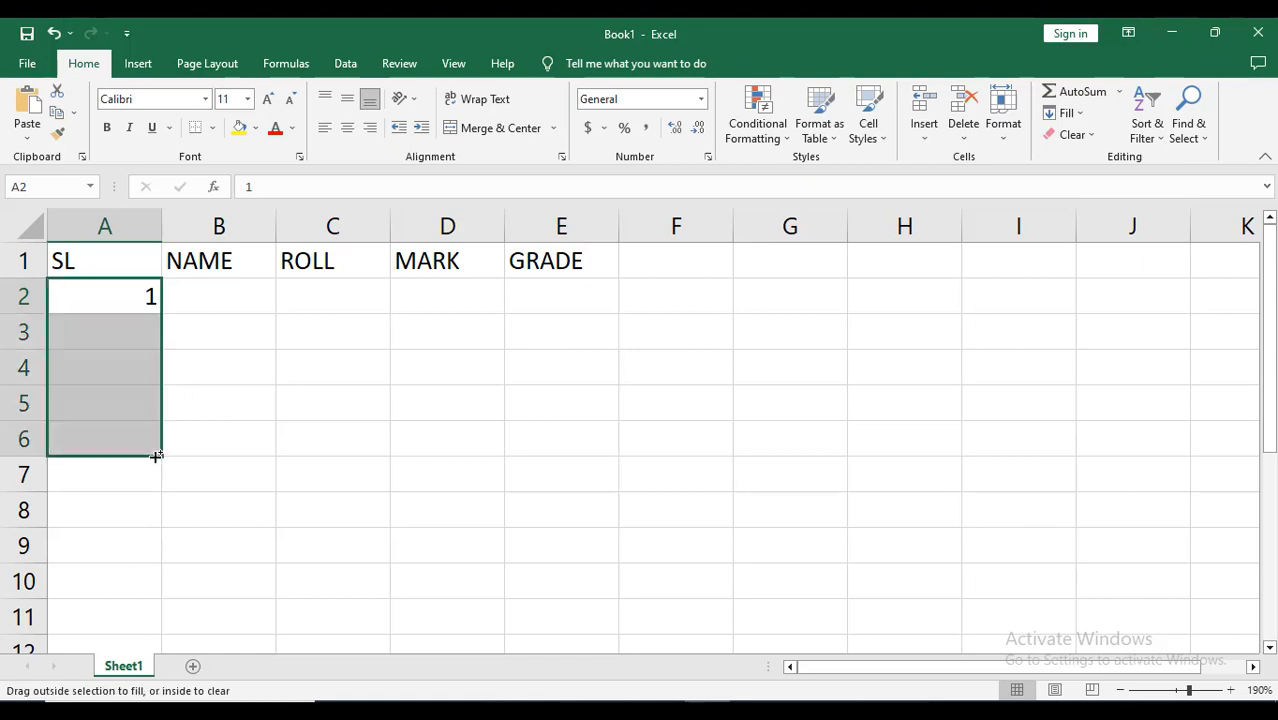
click(257, 477)
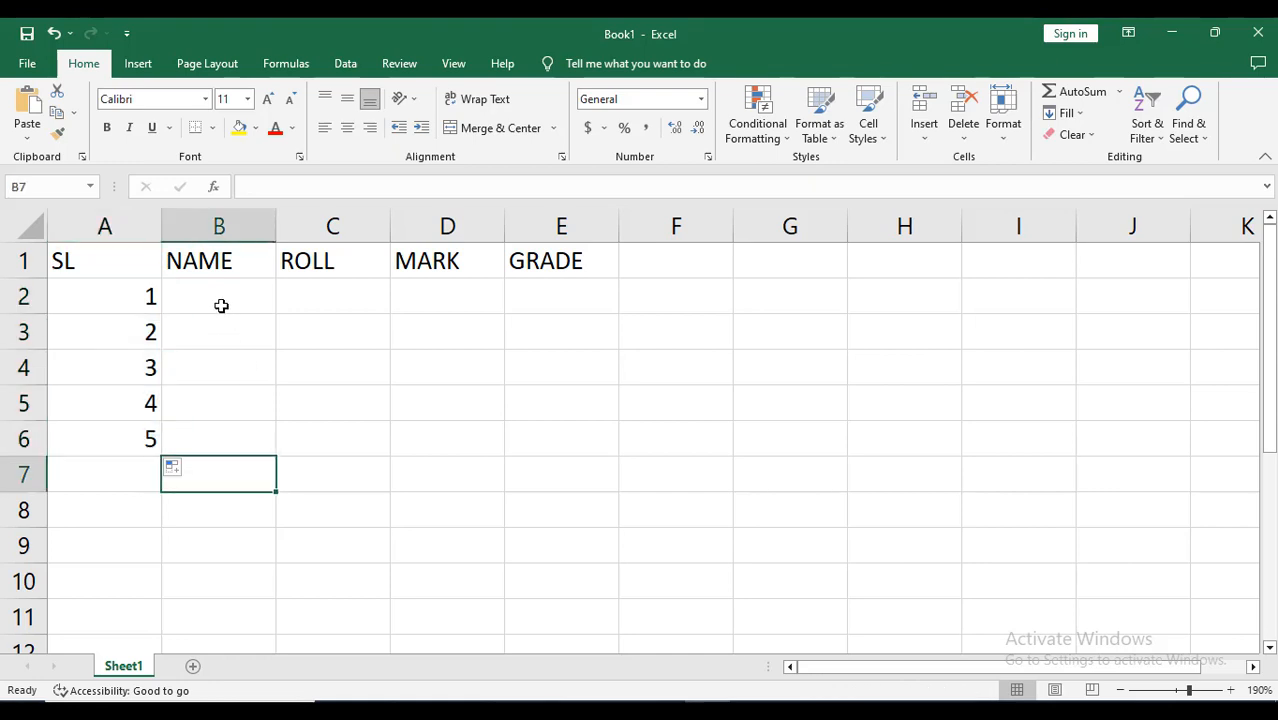
Enter the first student's name in capitals in cell B2 of the NAME column
click(220, 306)
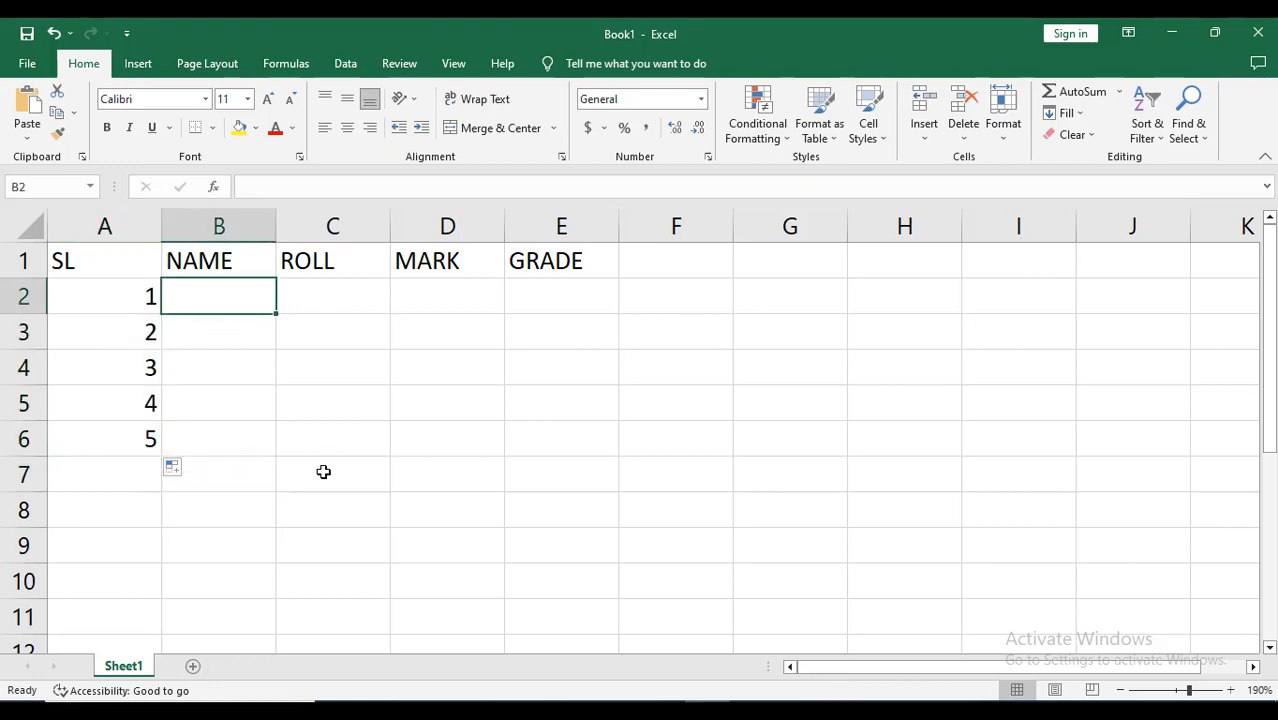
text(tARE)
key(BackSpace)
key(BackSpace)
key(BackSpace)
key(BackSpace)
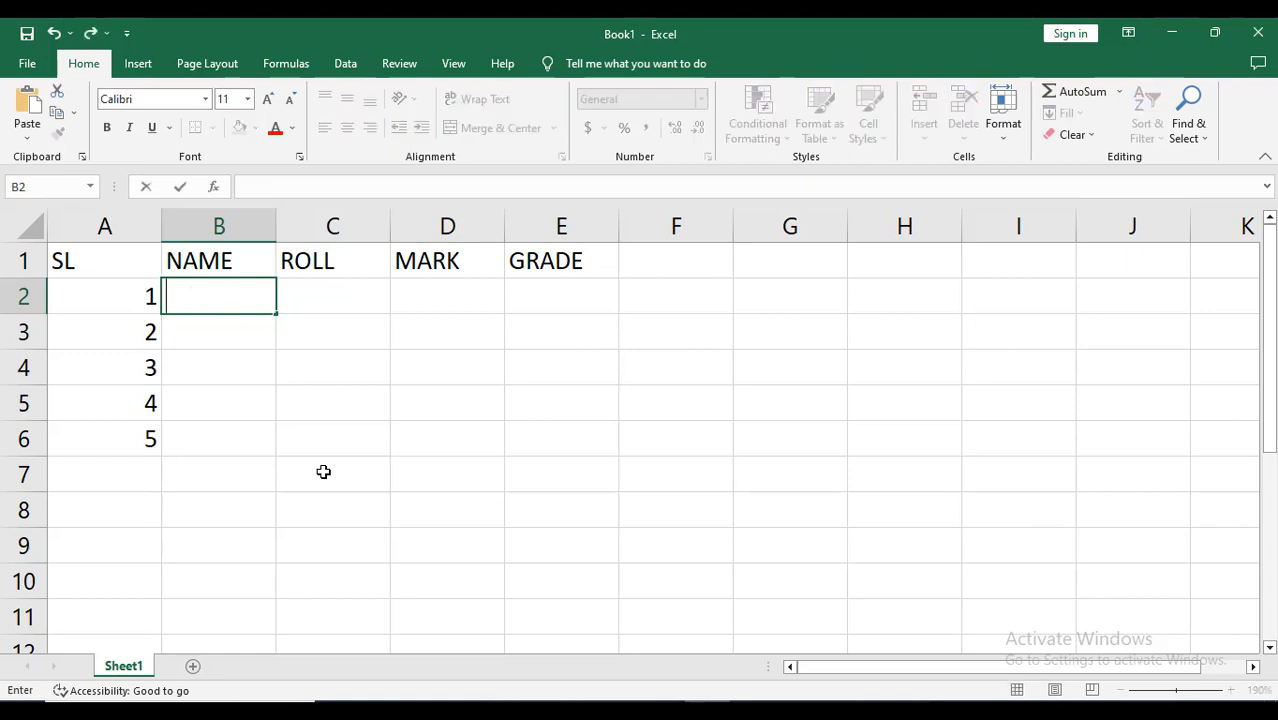
text(TAREQ)
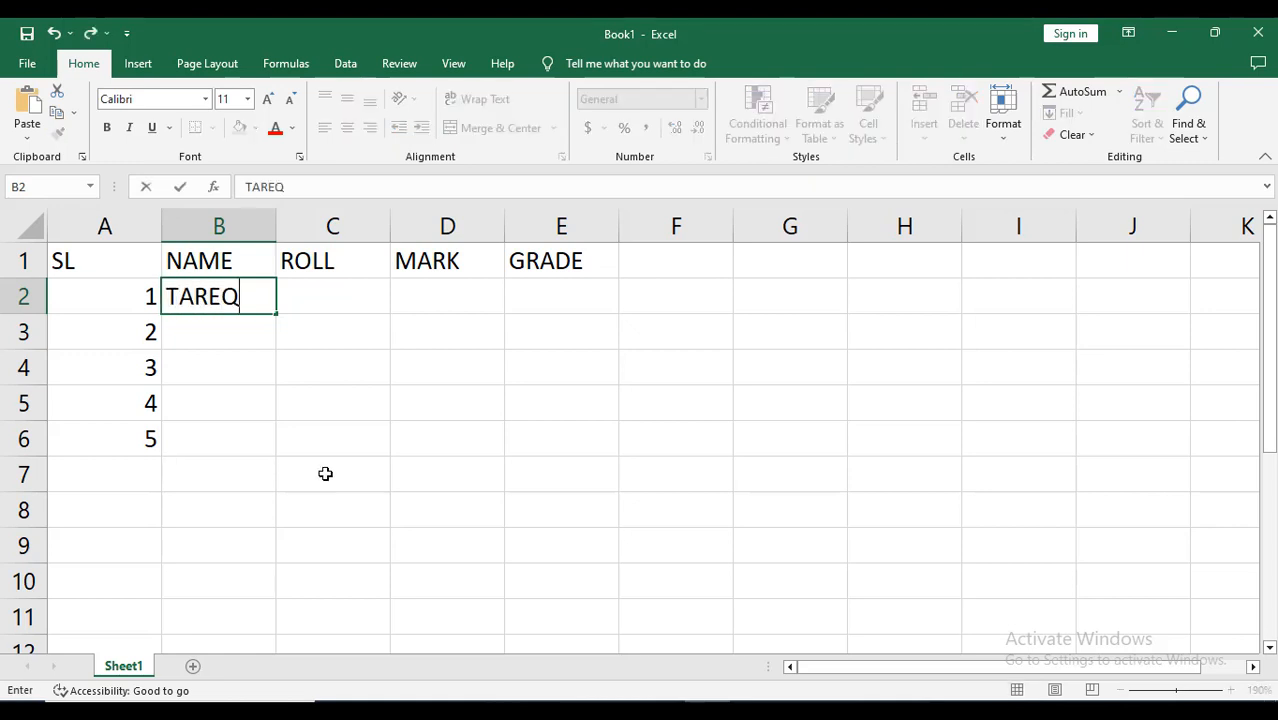
click(323, 471)
click(235, 296)
click(228, 341)
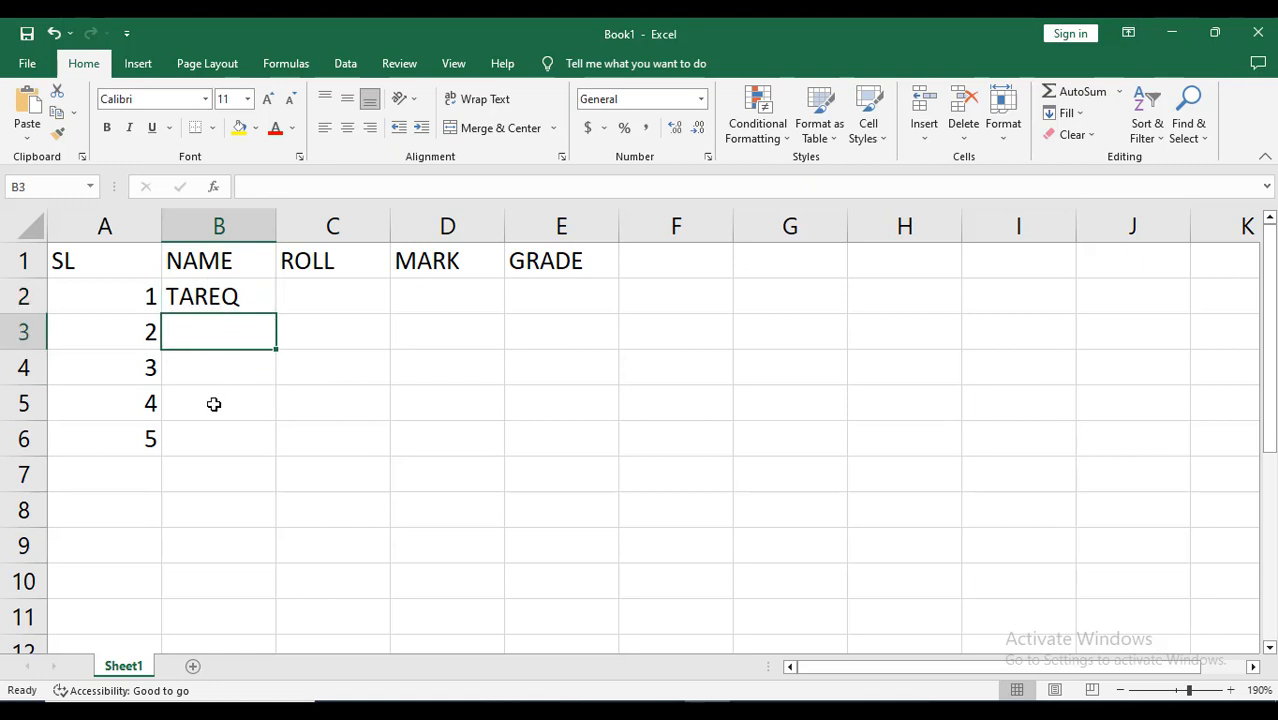
click(214, 402)
click(216, 449)
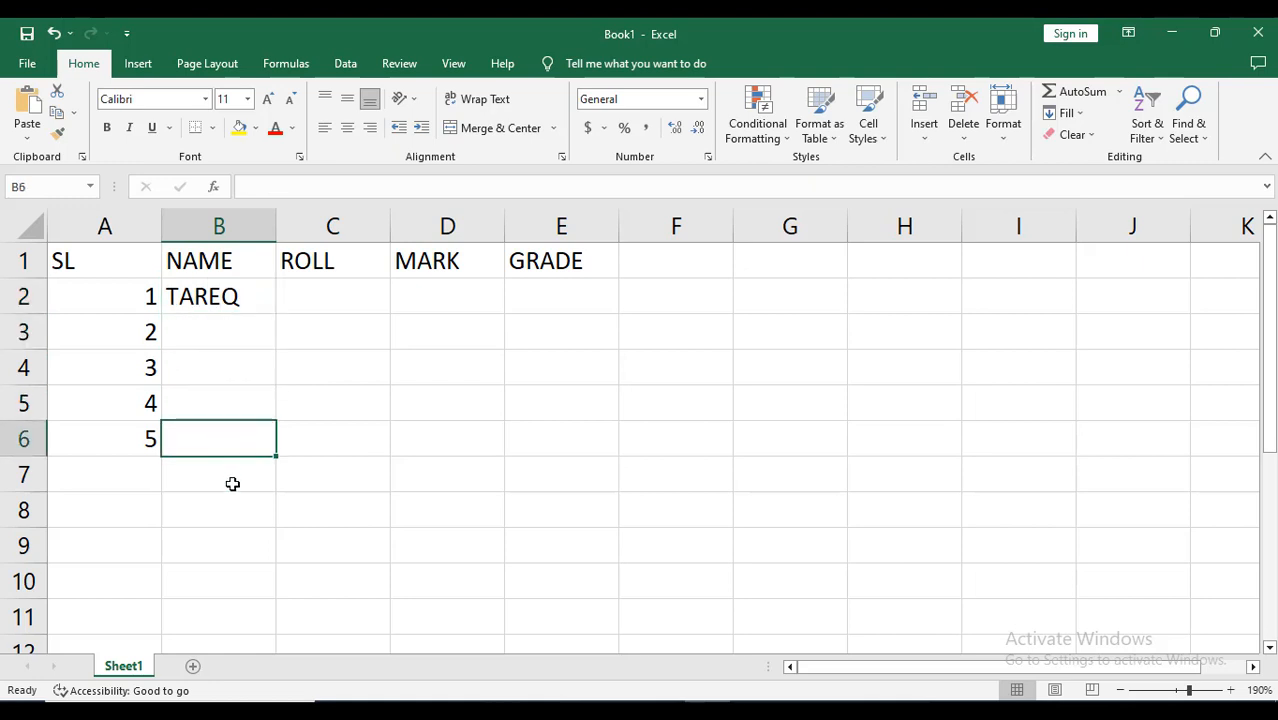
Complete the first student's row with roll 1, mark 55 and grade B in cells C2 to E2
click(331, 297)
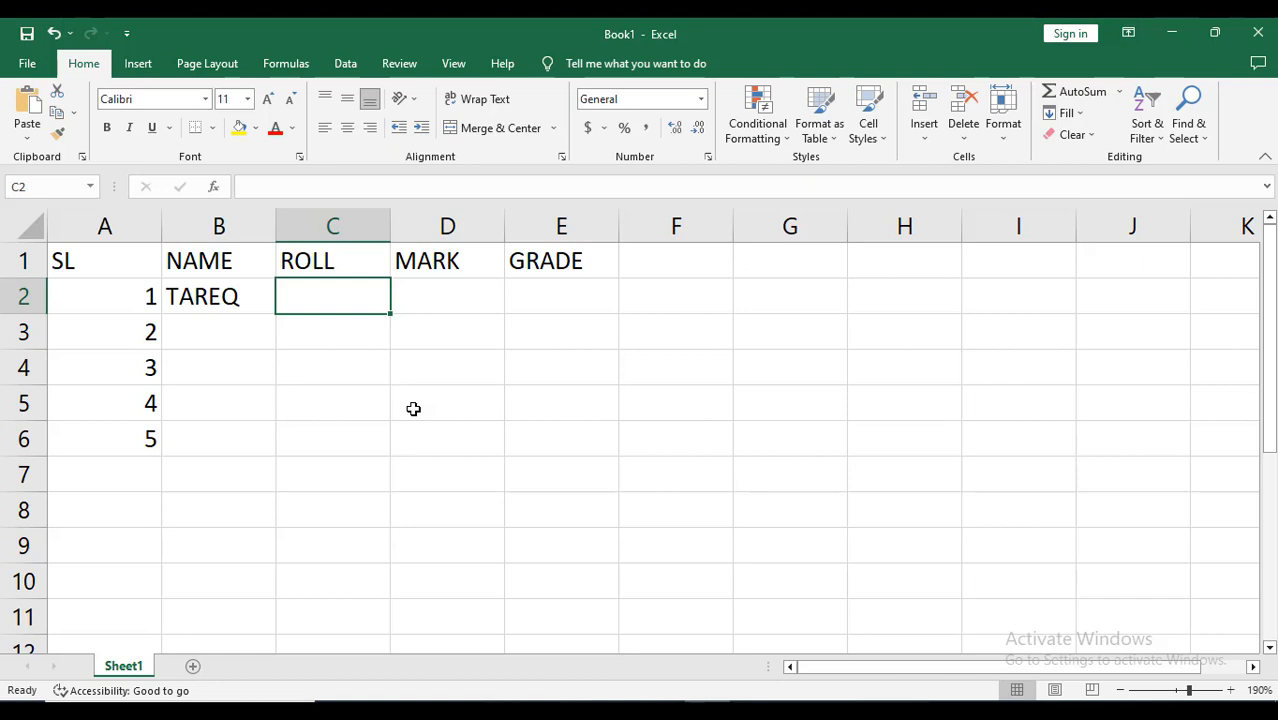
text(1)
click(451, 293)
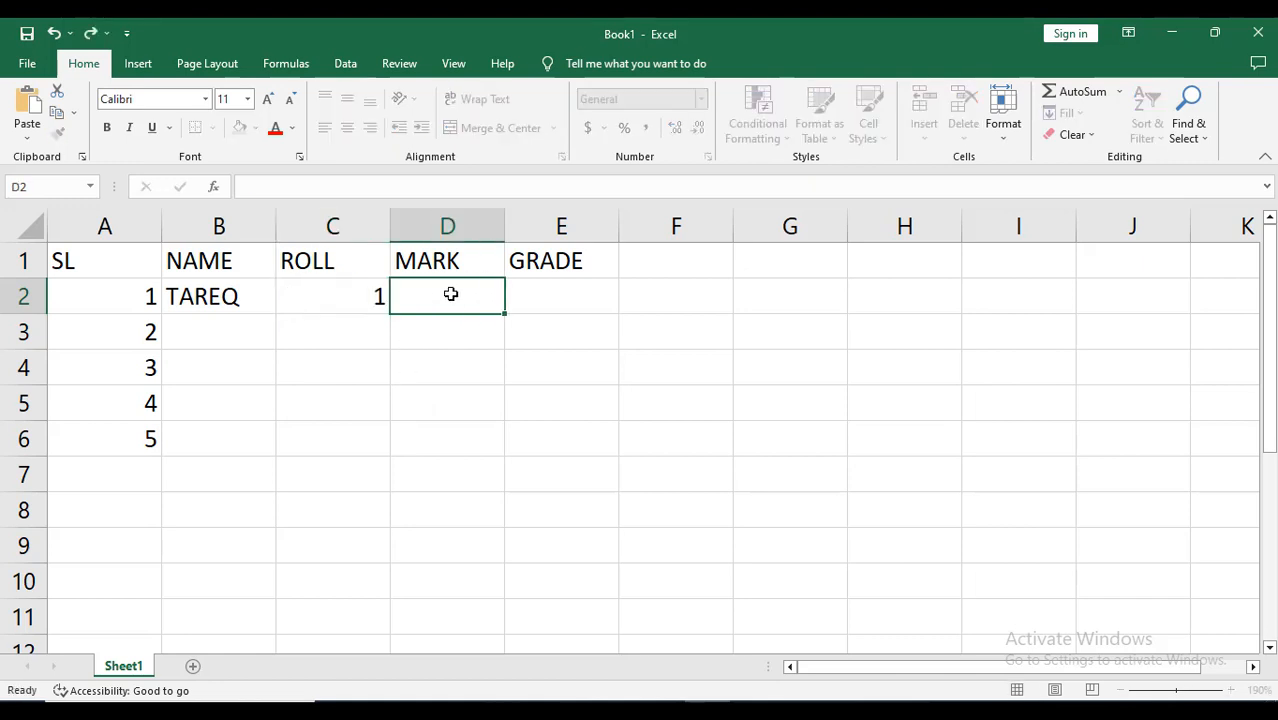
text(55)
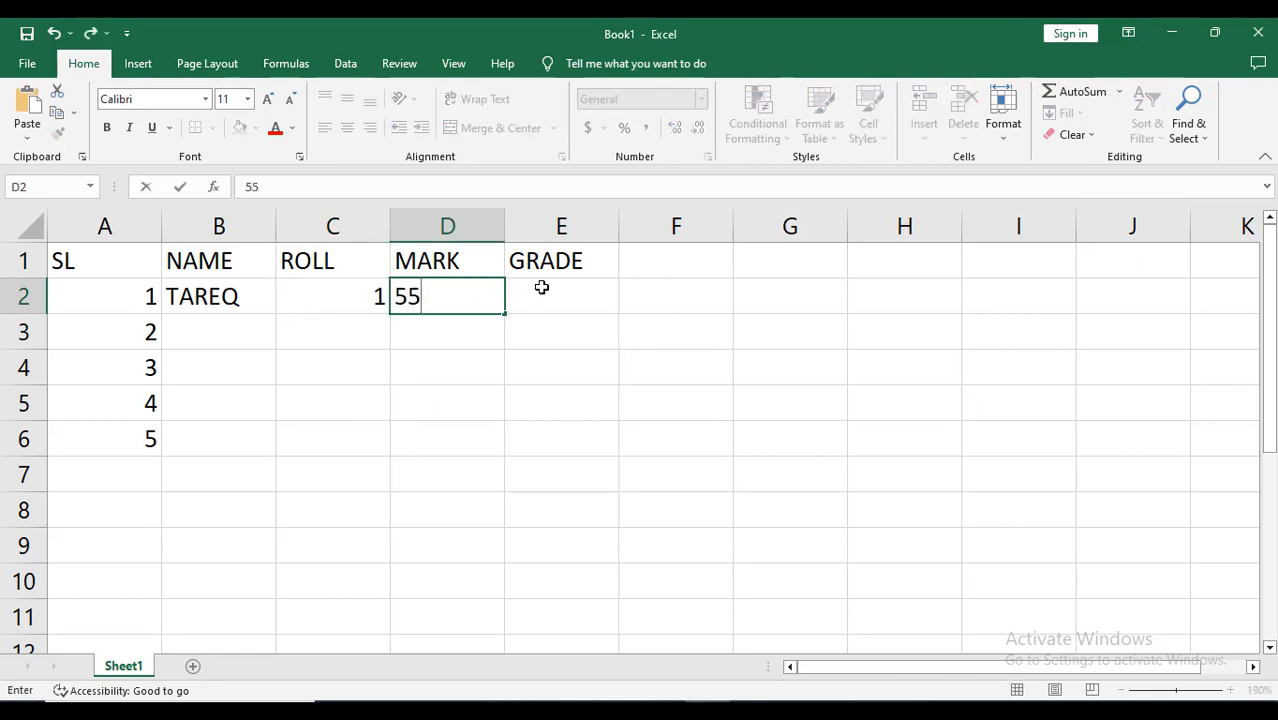
click(543, 290)
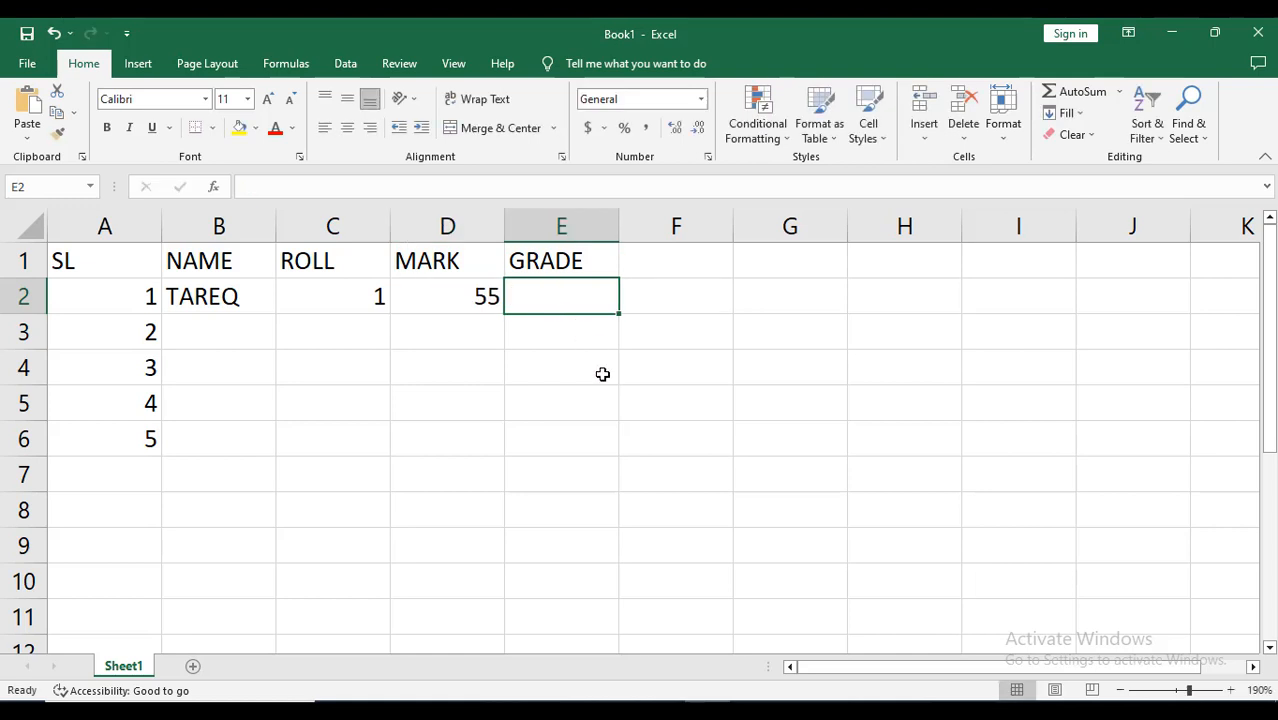
text(B)
click(648, 398)
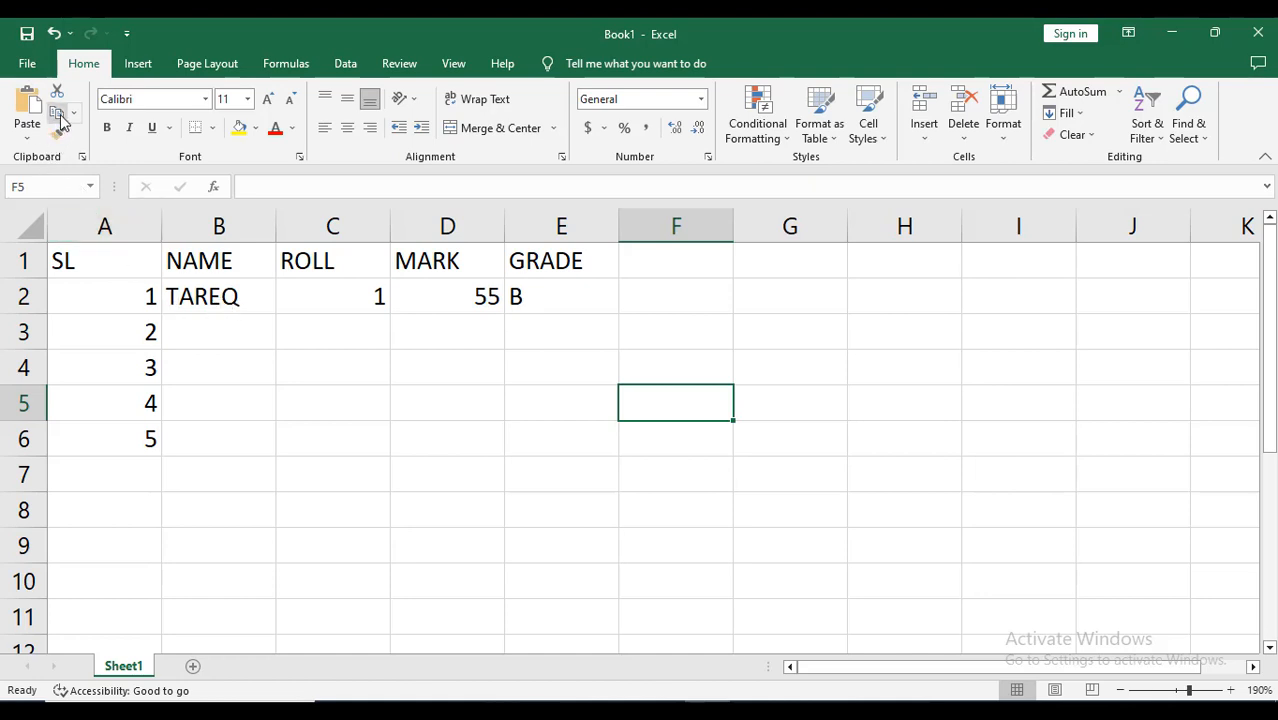
Copy the student name from cell B2 and paste it into cell B3
click(195, 290)
click(225, 343)
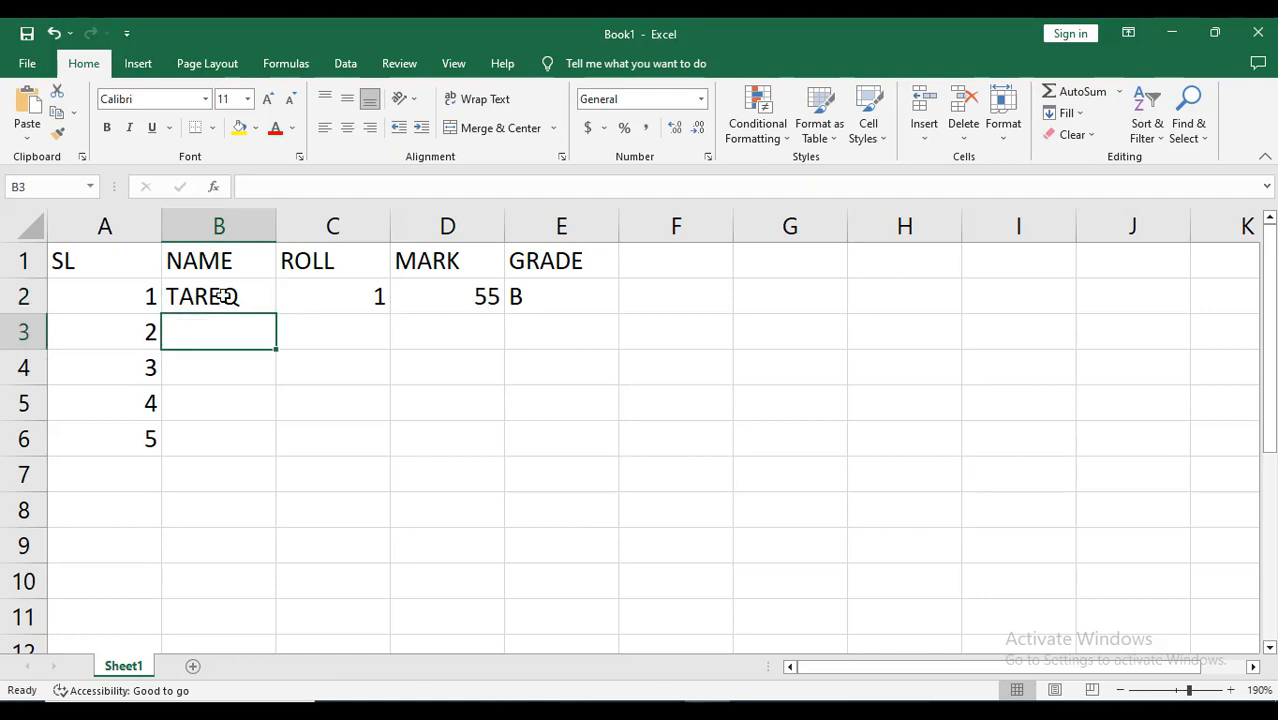
click(215, 296)
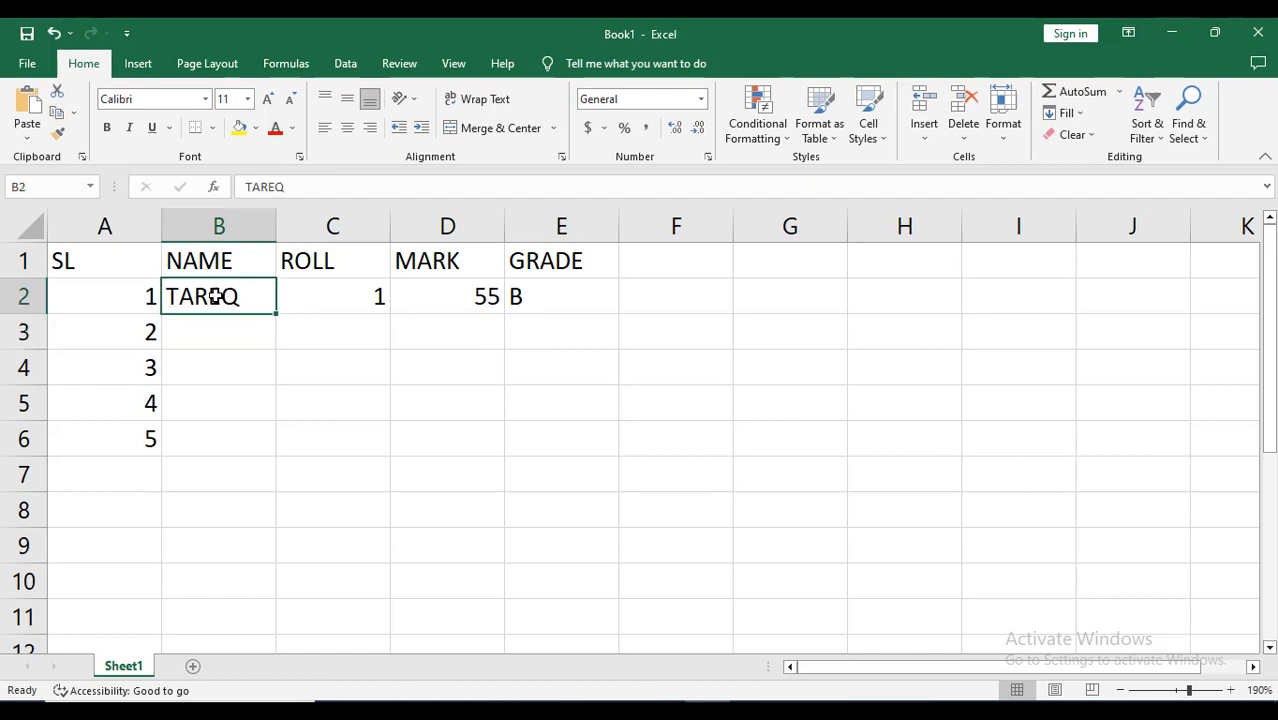
click(57, 115)
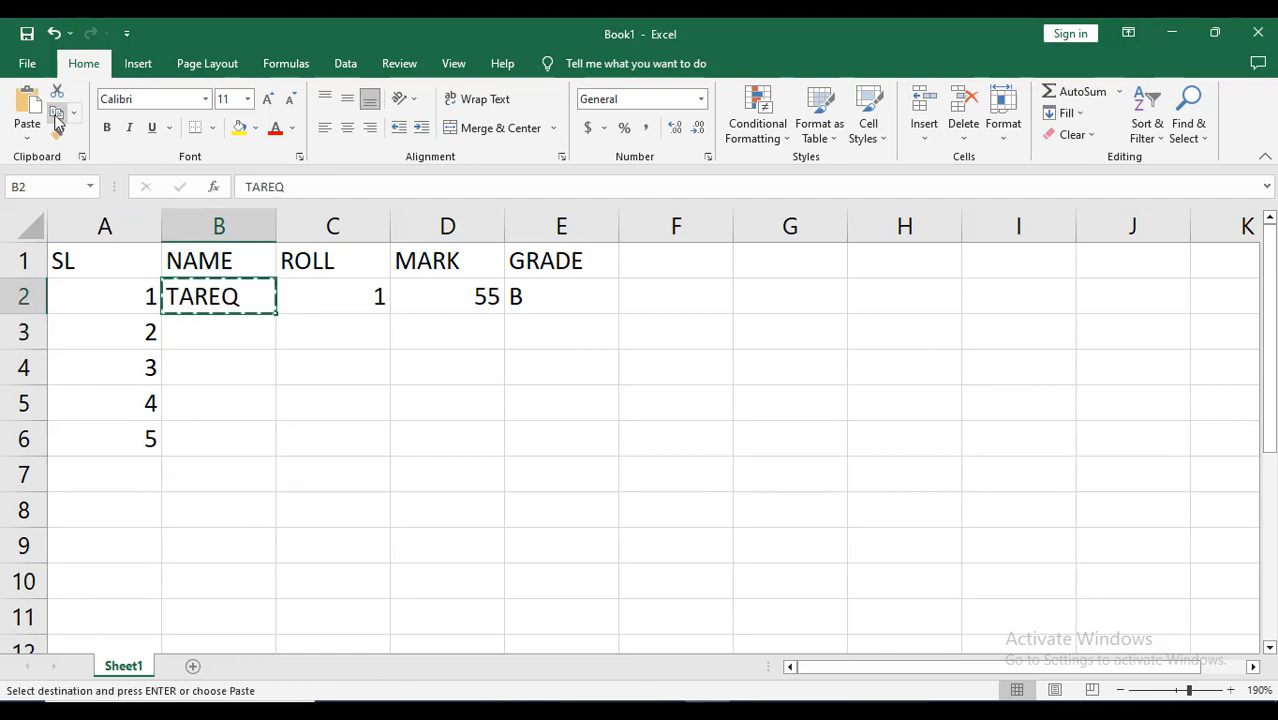
click(223, 339)
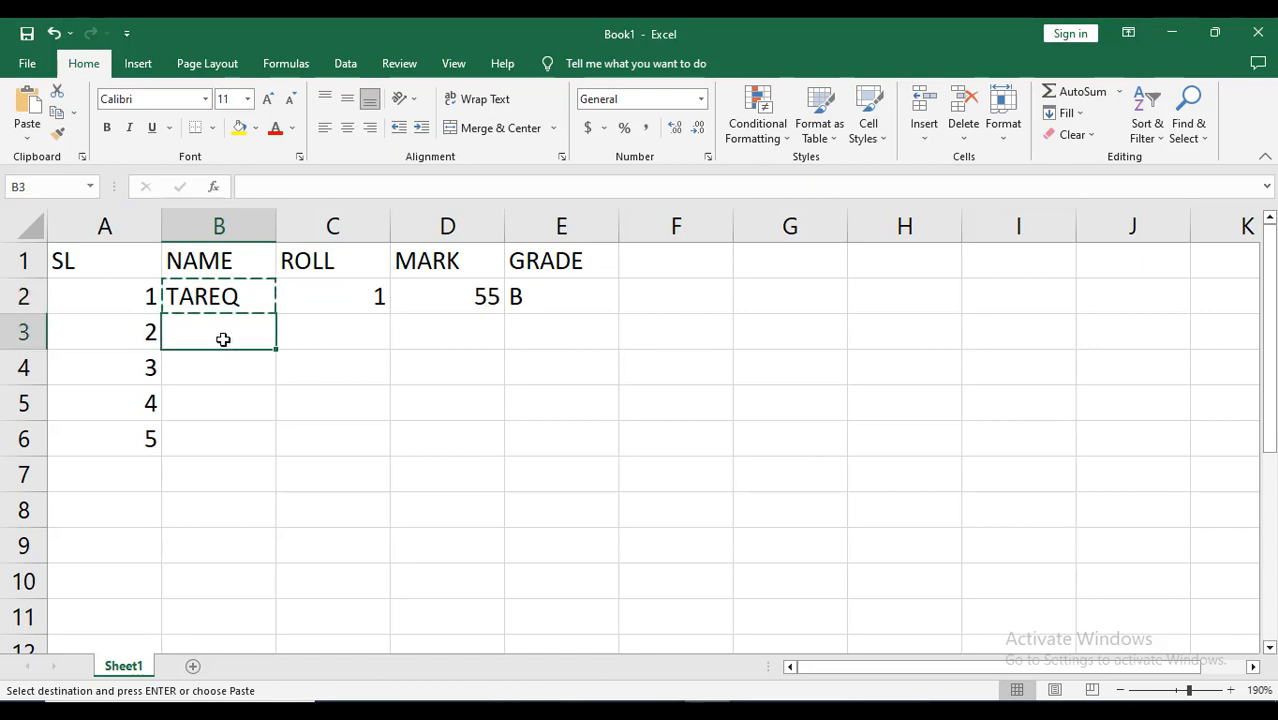
click(30, 104)
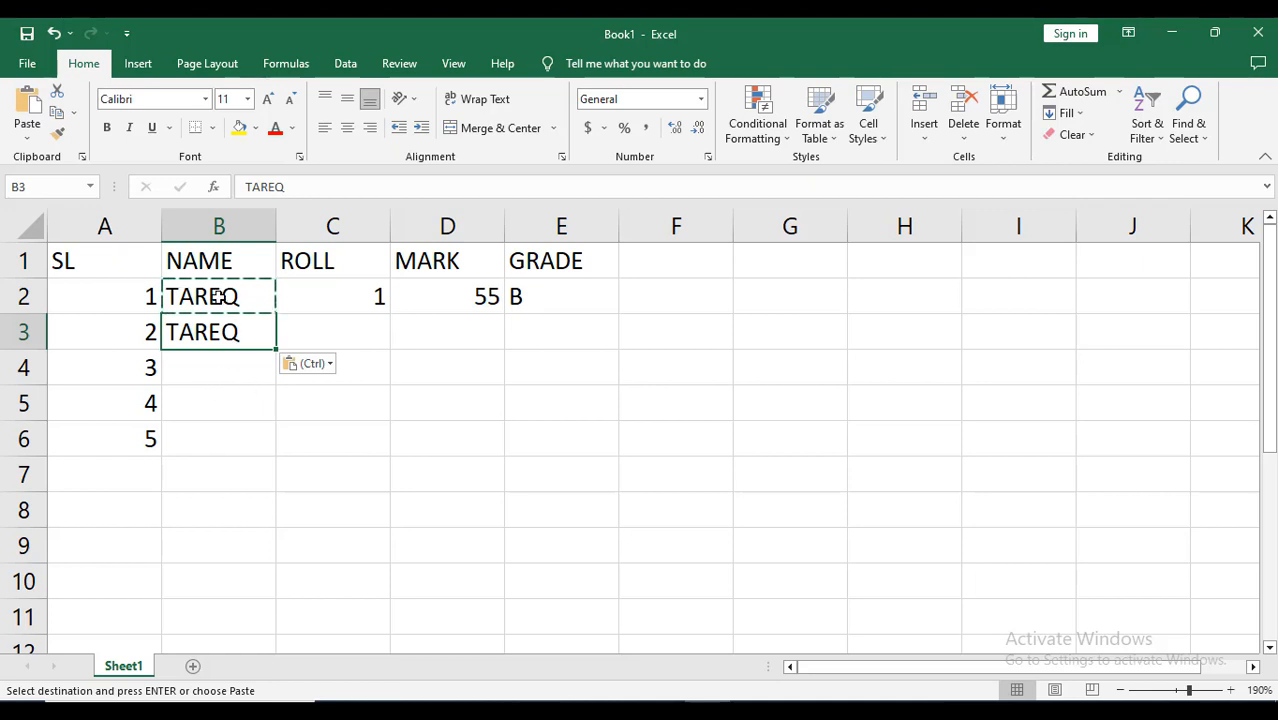
Copy the two names in B2:B3 and paste them into cells B4:B5
drag(218, 297, 216, 328)
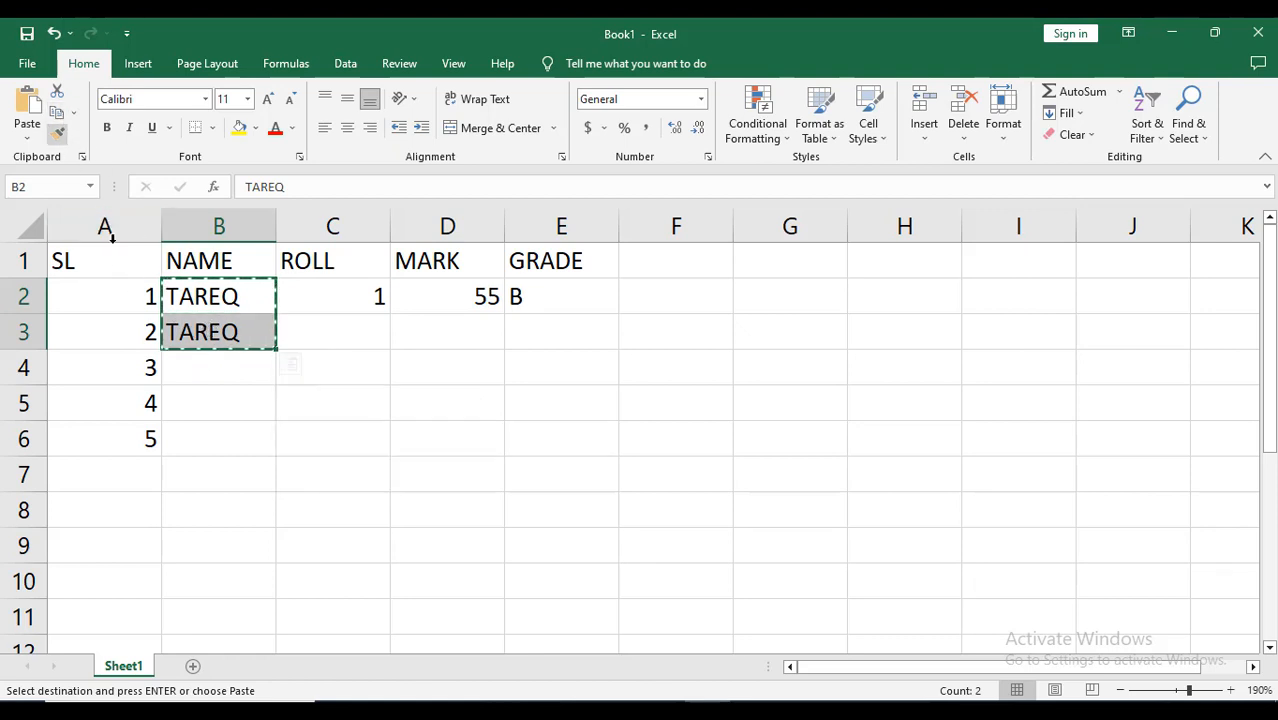
drag(205, 371, 205, 391)
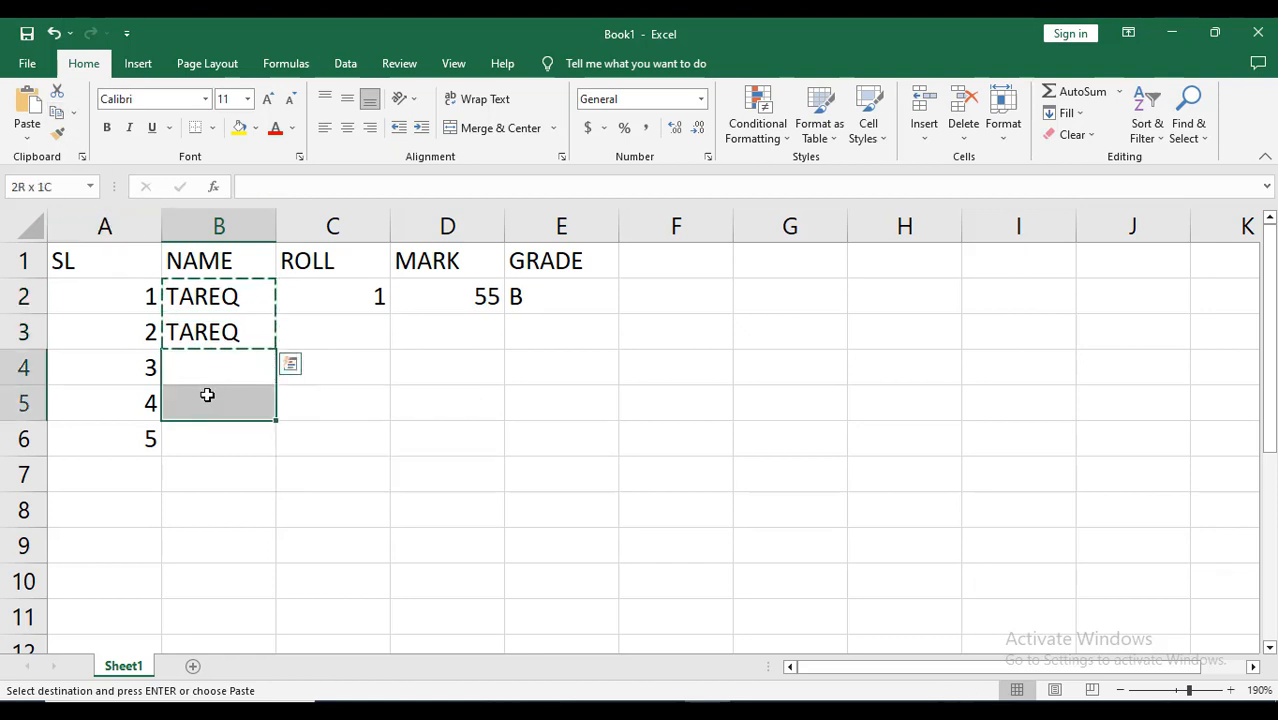
click(44, 120)
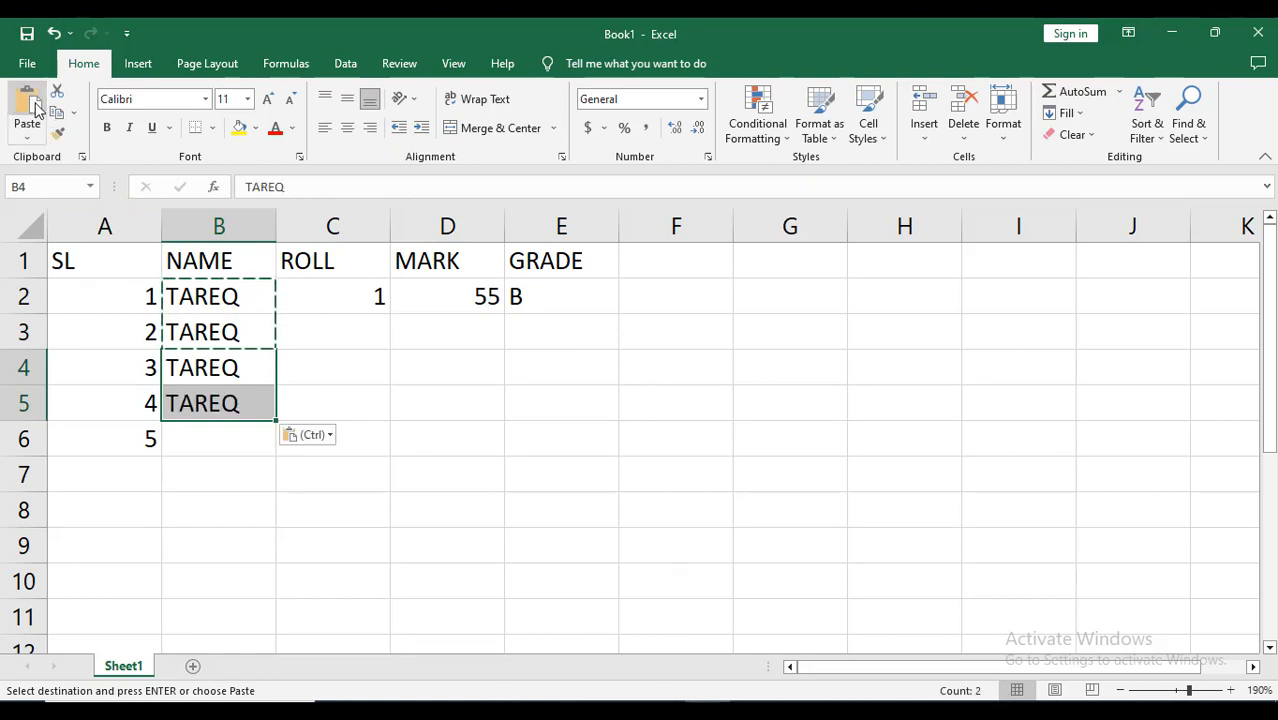
click(298, 474)
click(228, 402)
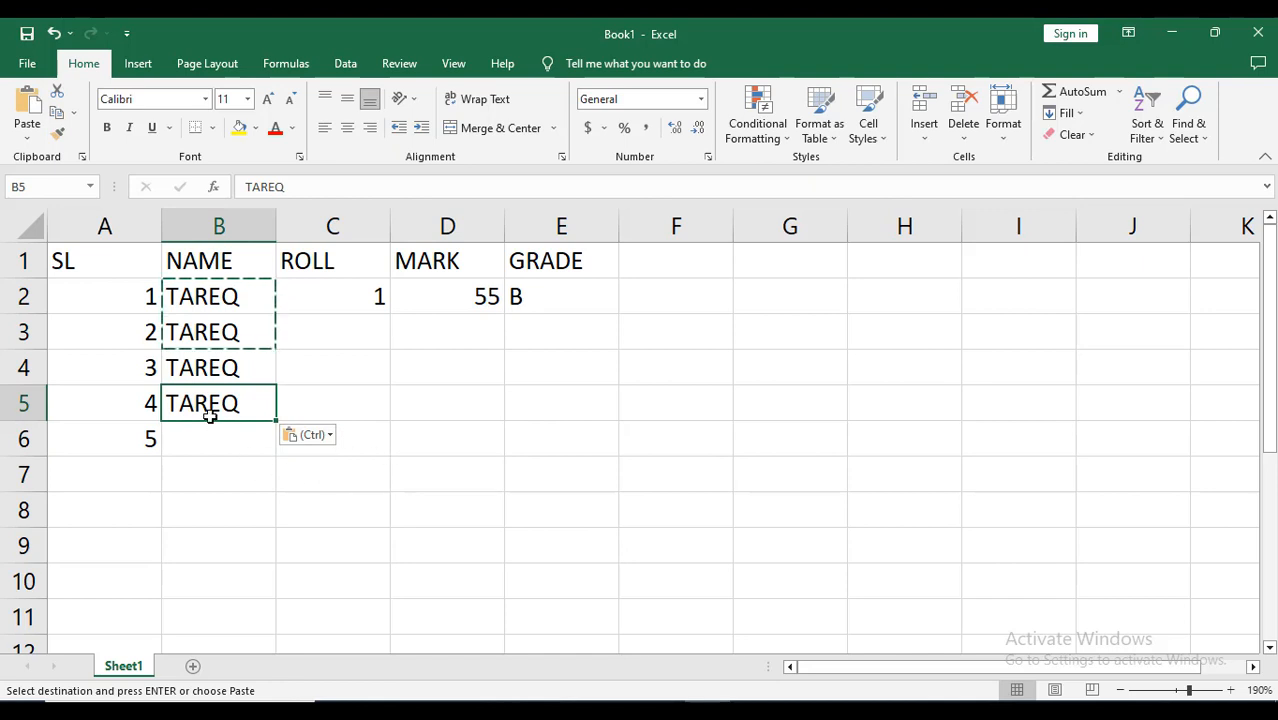
Copy the student name from cell B5 and paste it into cell B6
mouse_move(210, 418)
mouse_down()
mouse_move(234, 456)
mouse_move(222, 408)
mouse_up()
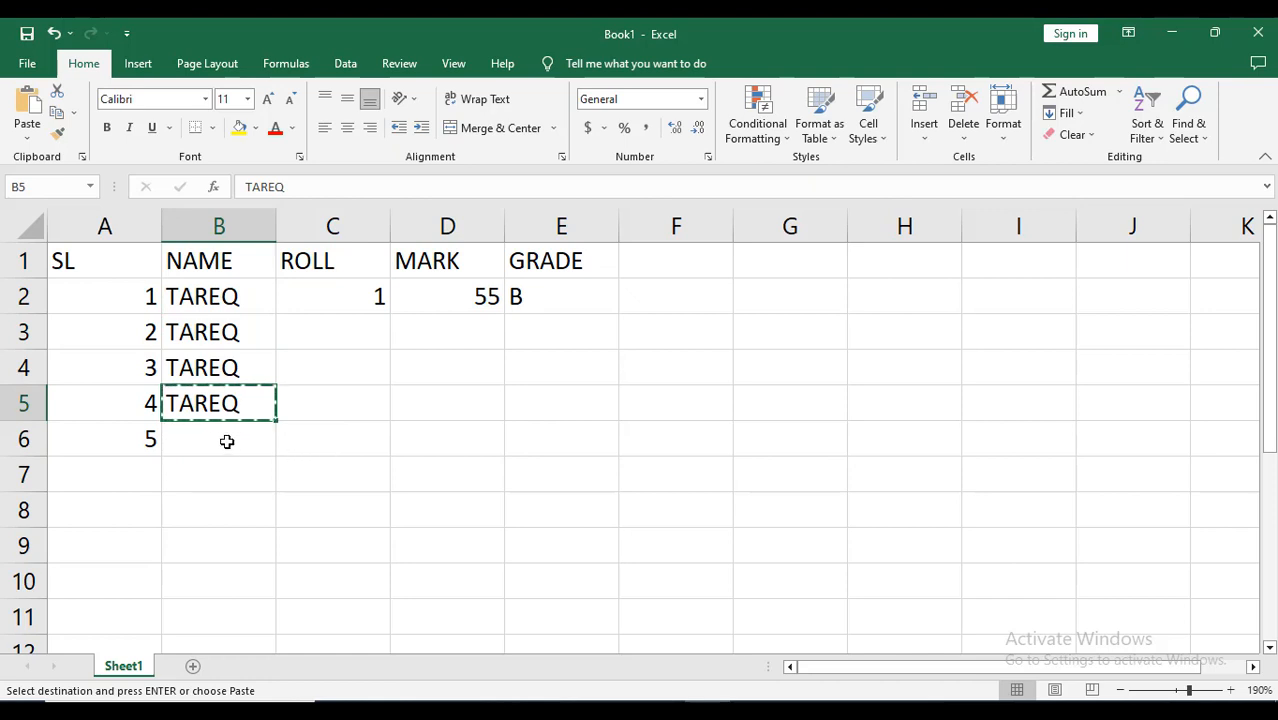
click(265, 449)
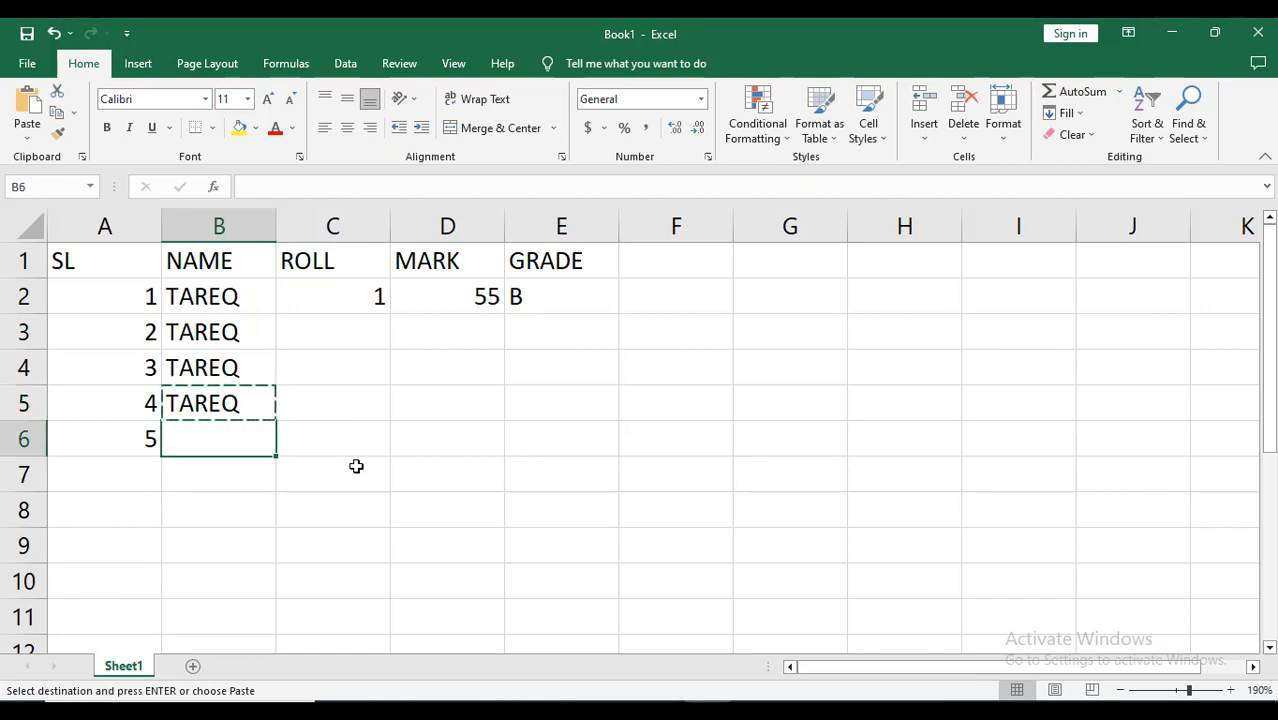
key(ctrl+v)
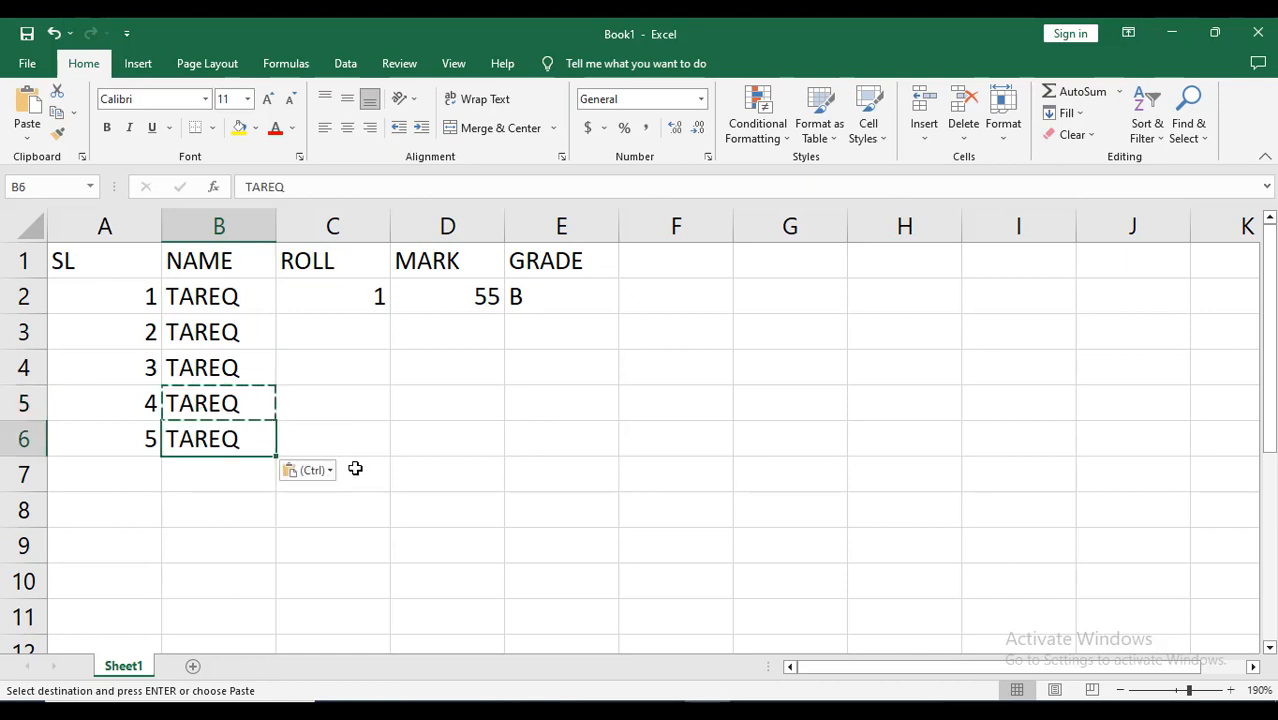
click(414, 480)
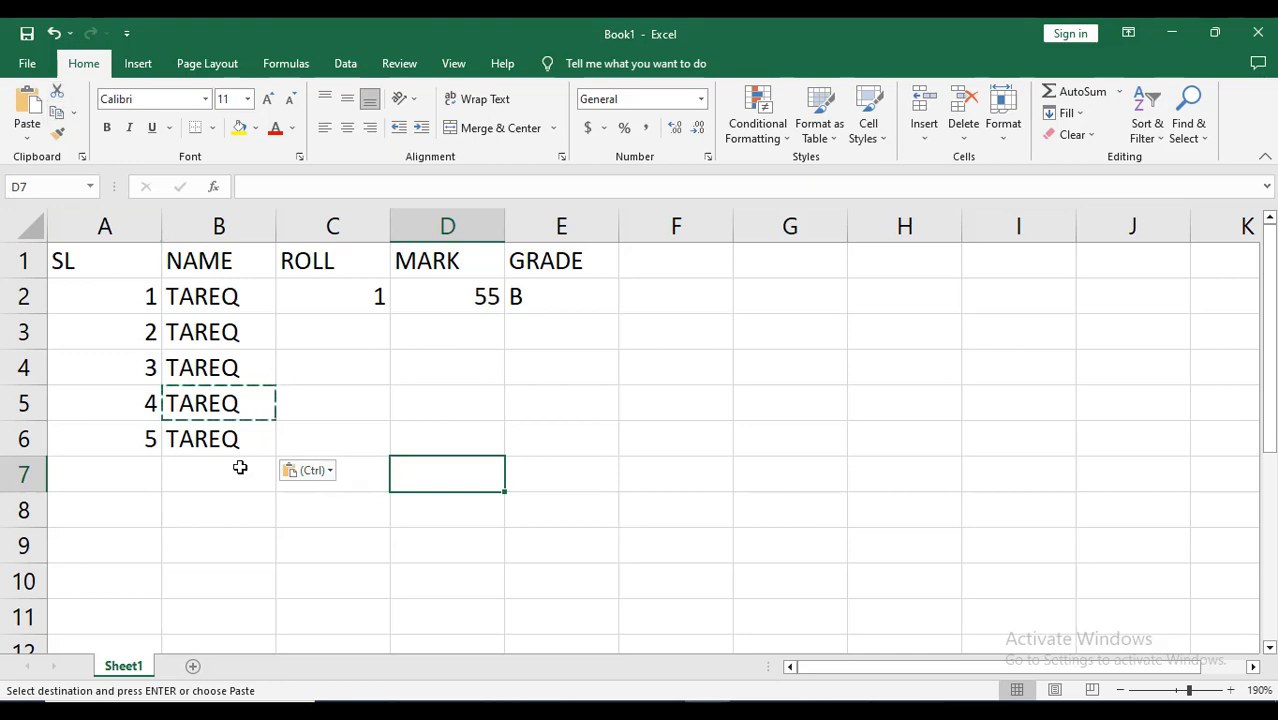
Cut the student name from cell B3 and paste it into cell G4
click(203, 296)
click(232, 332)
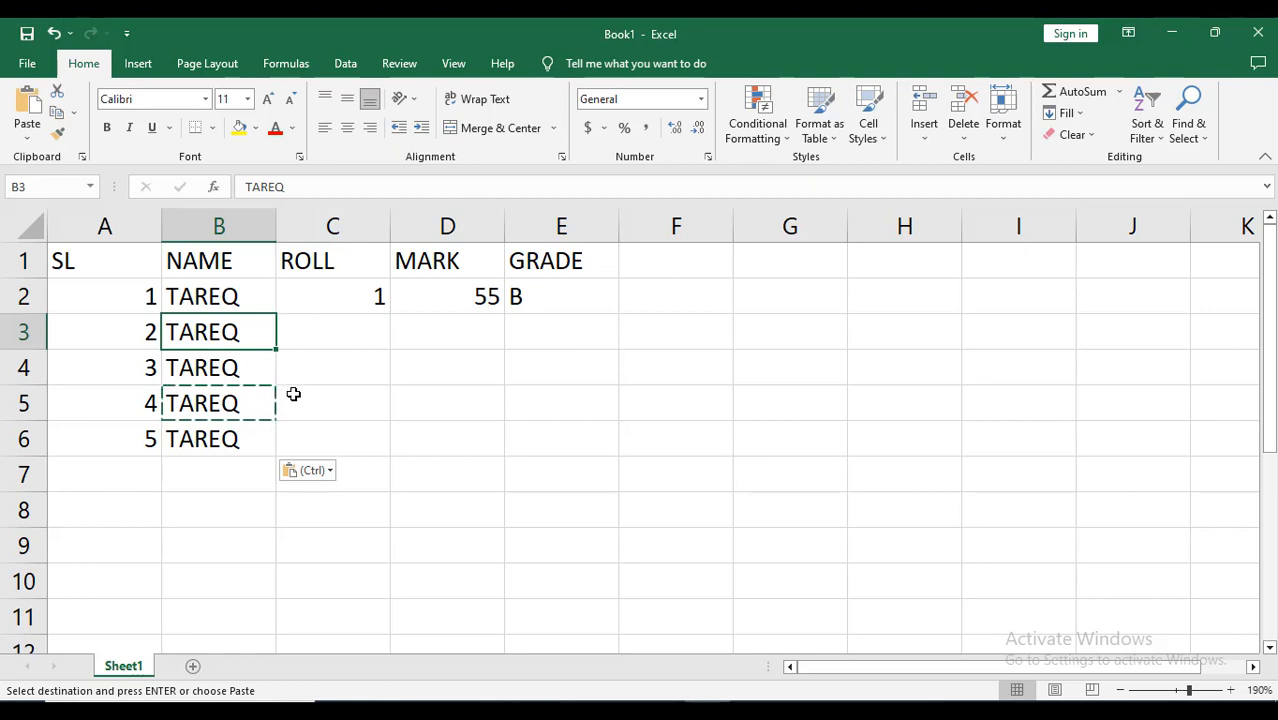
click(57, 91)
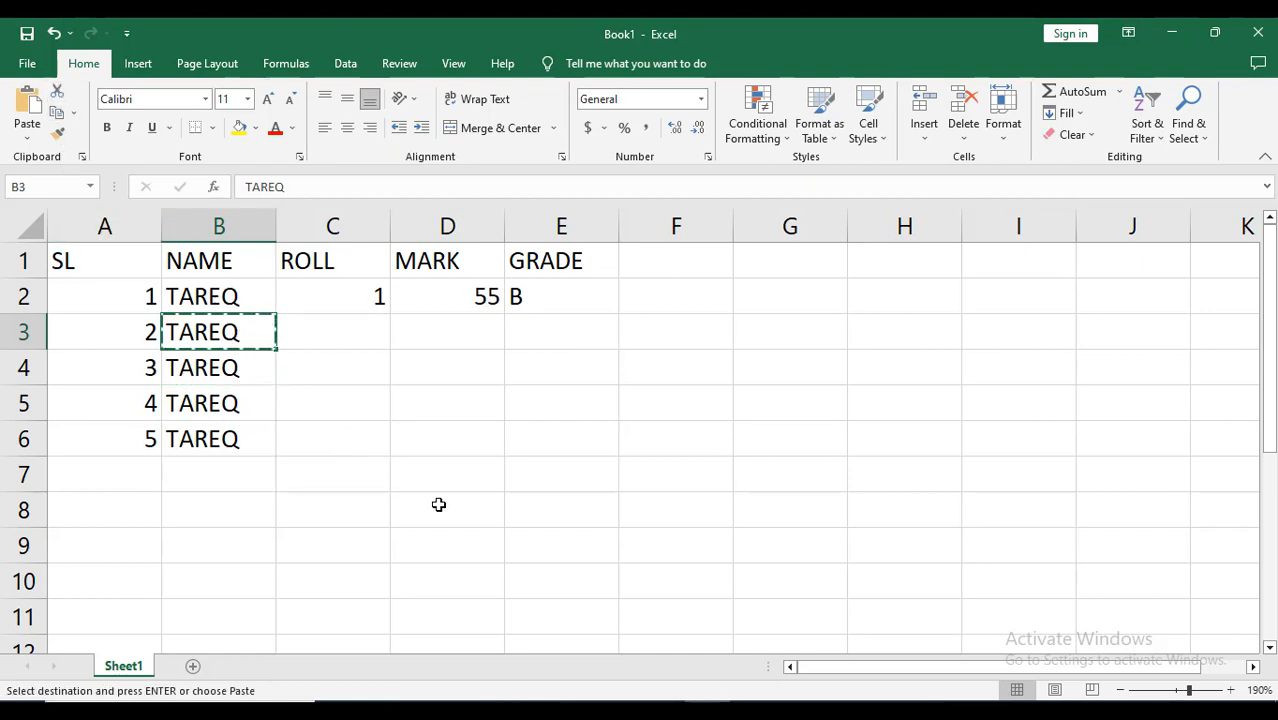
click(782, 366)
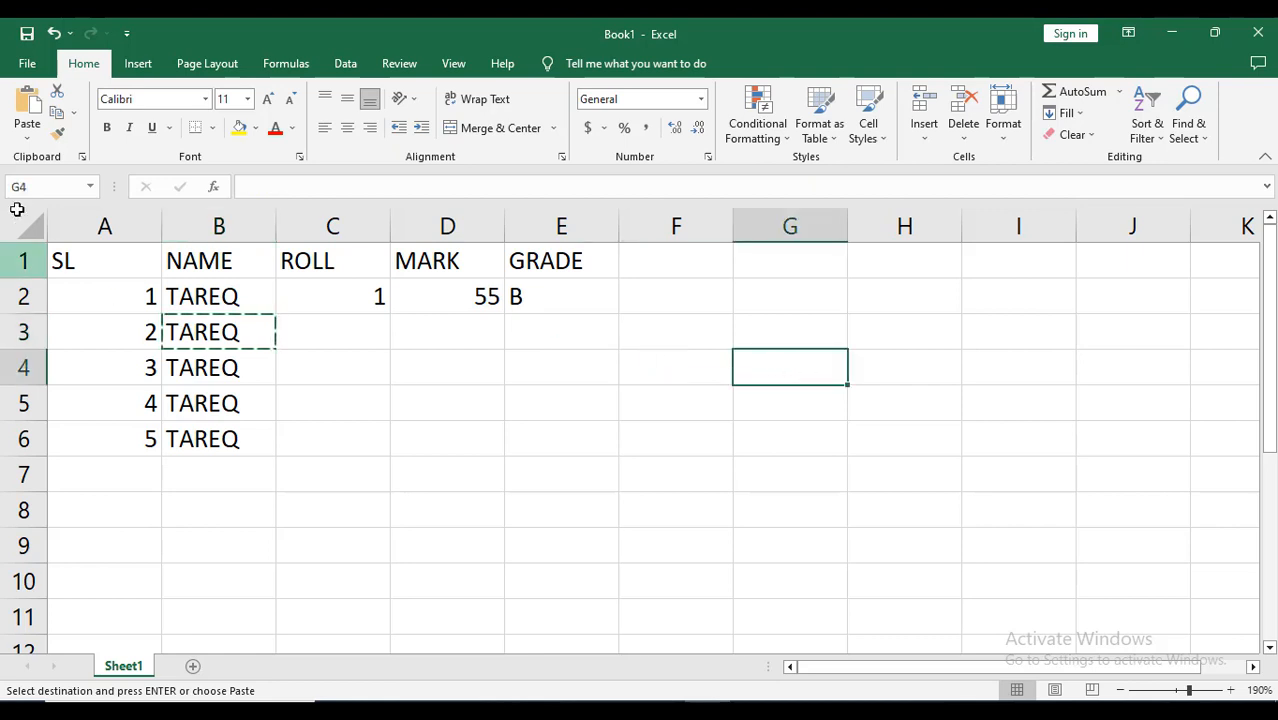
click(27, 112)
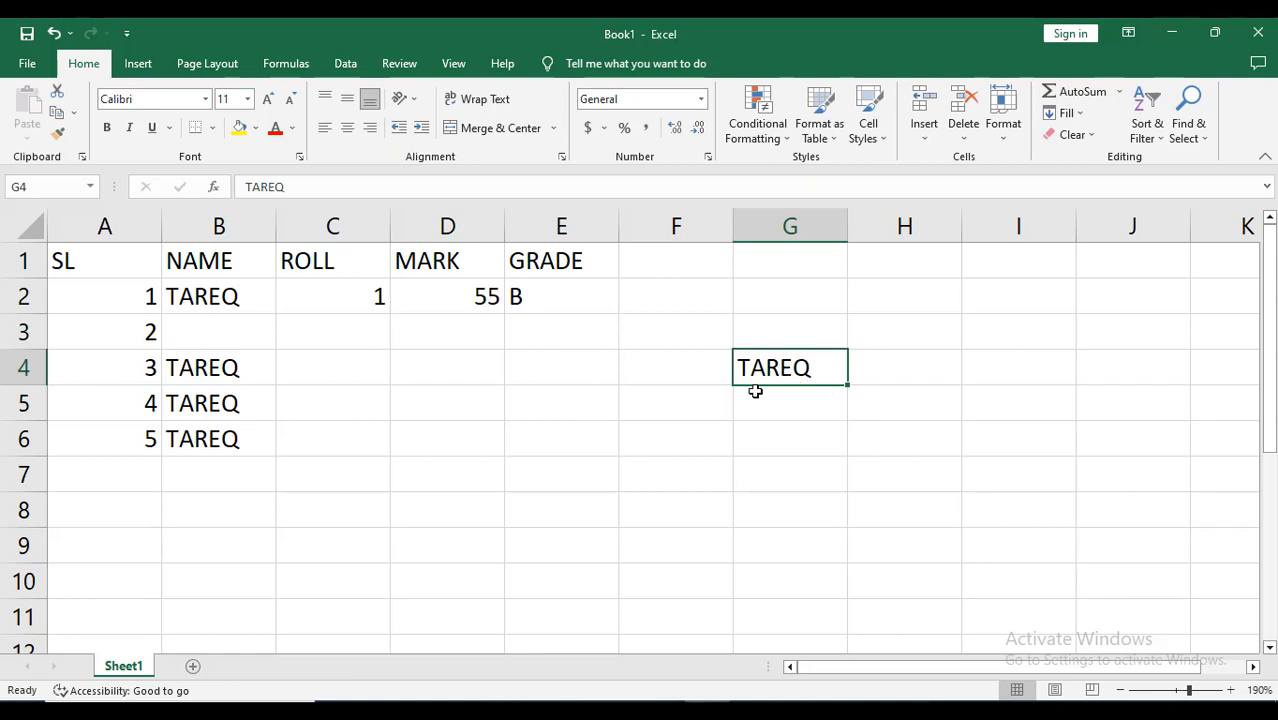
click(830, 450)
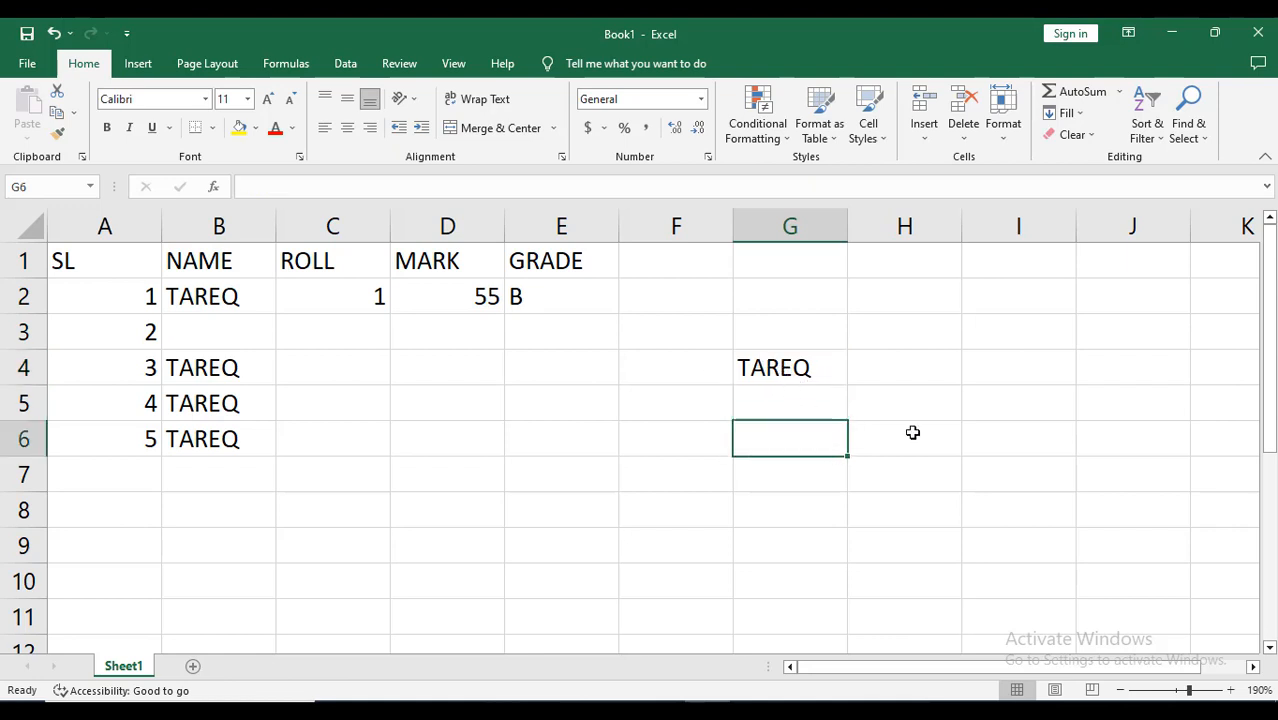
Move the student name from cell G4 back into cell B3
key(Up)
key(Up)
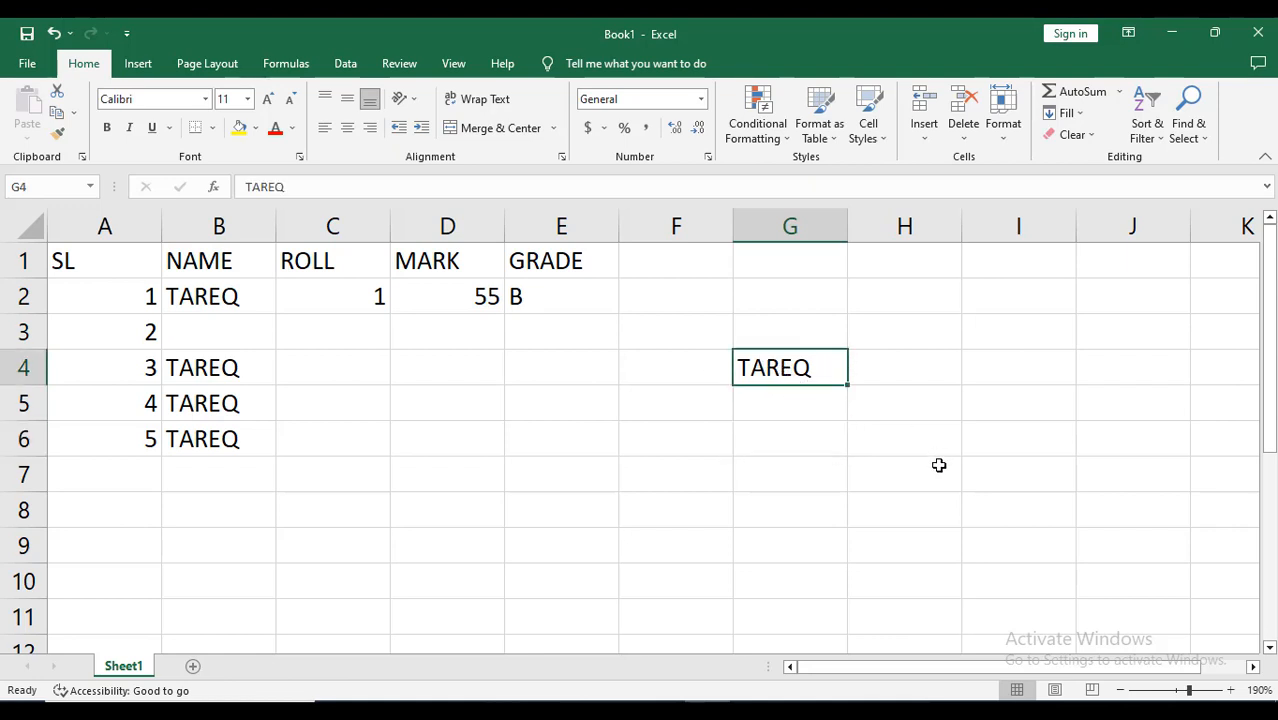
key(ctrl+c)
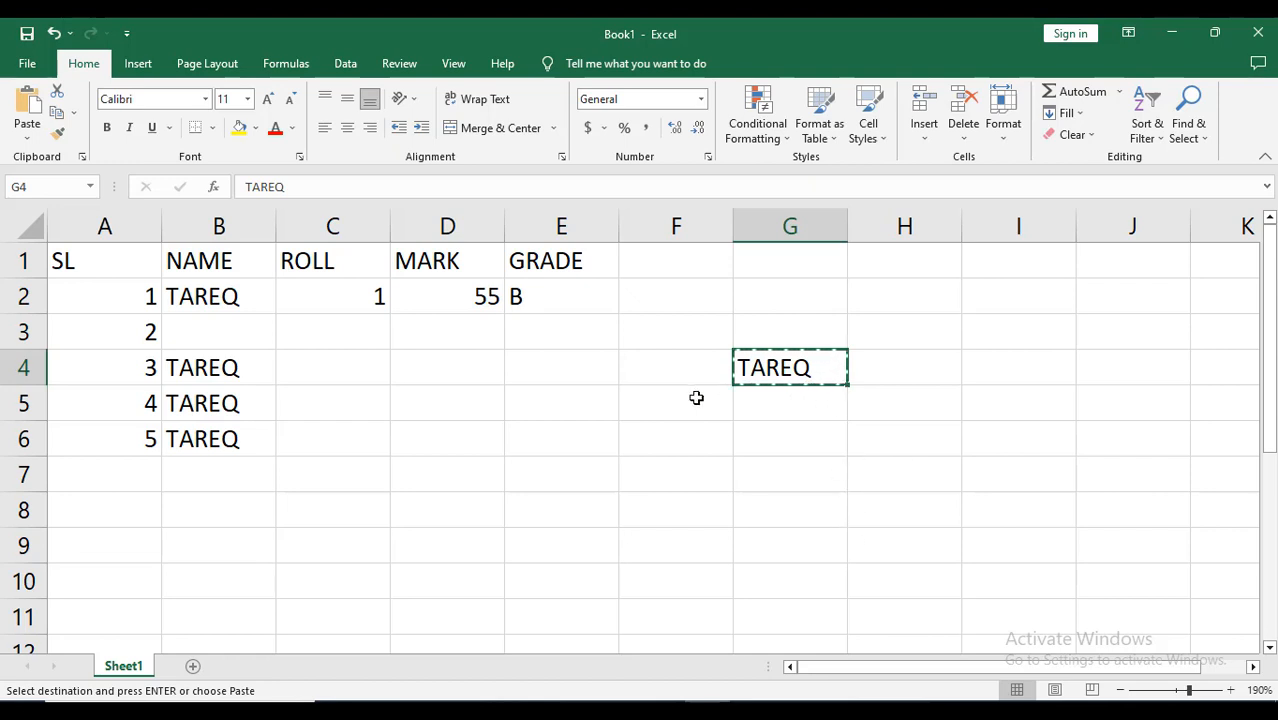
click(231, 324)
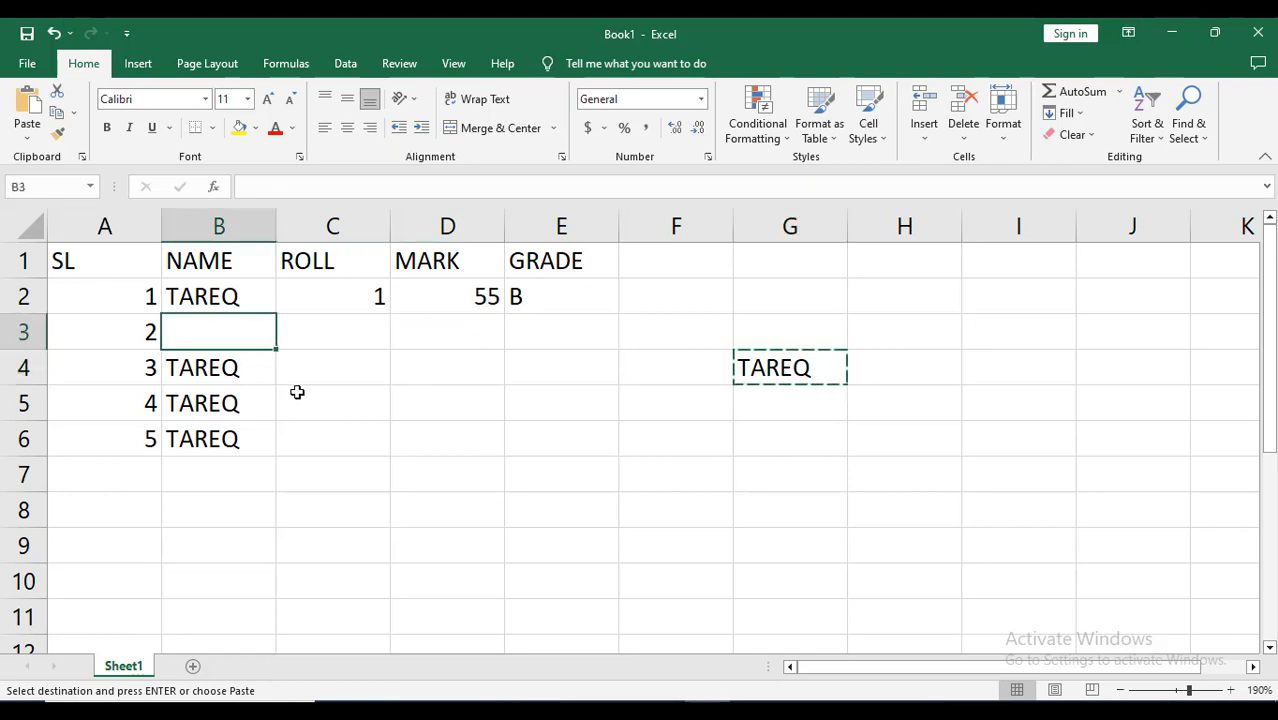
key(Return)
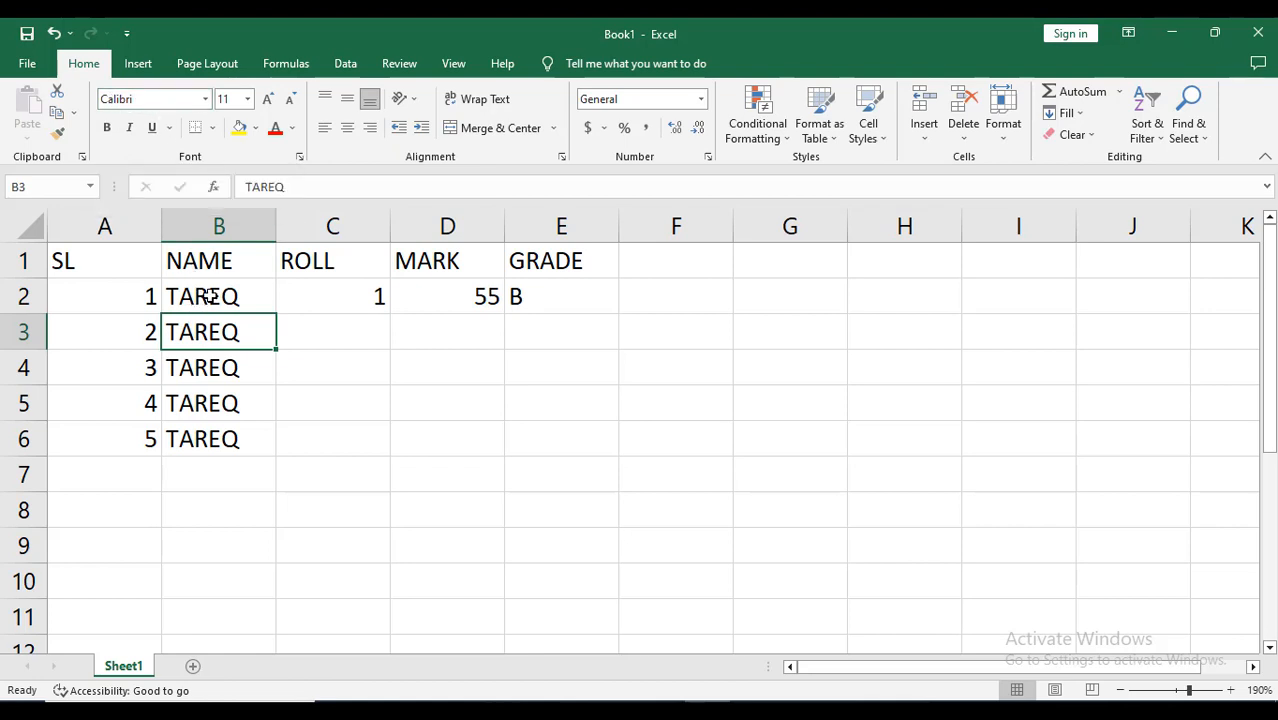
Fill the roll, mark and grade values in C2:E2 down through row 6, repeating 1, 55 and B
click(342, 295)
drag(535, 295, 545, 294)
click(494, 393)
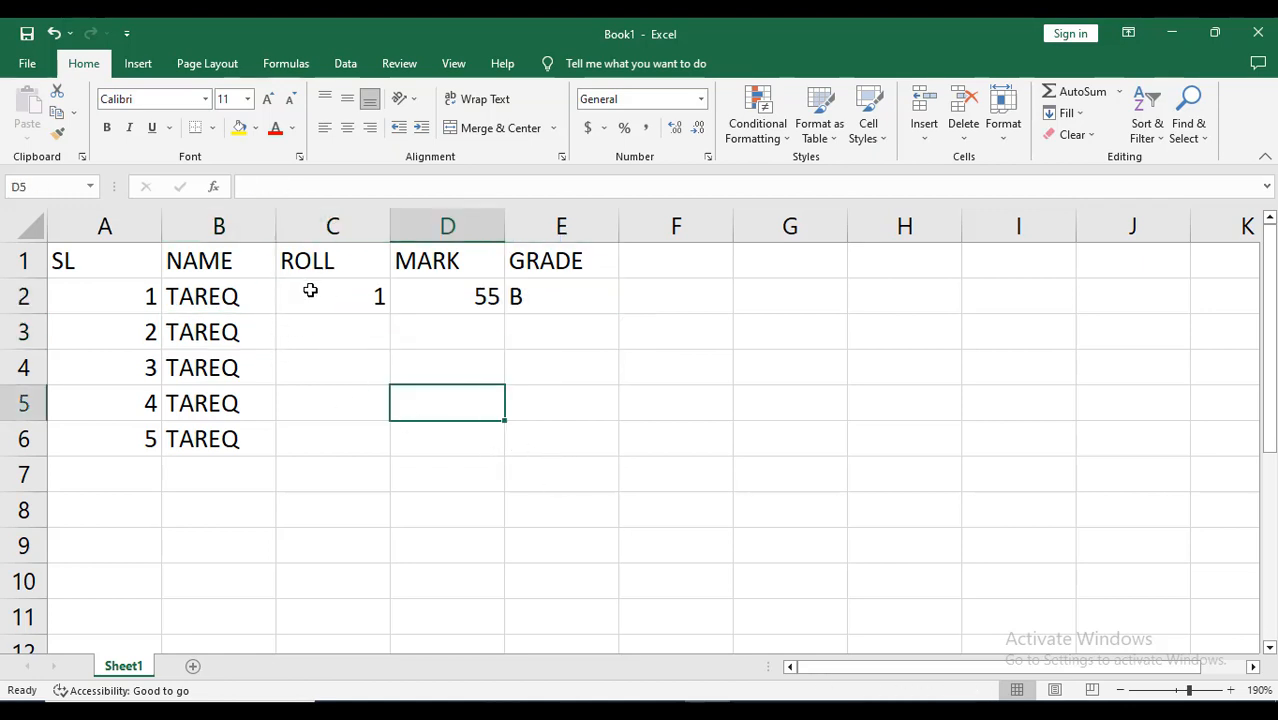
drag(310, 290, 535, 295)
click(472, 348)
drag(325, 303, 580, 438)
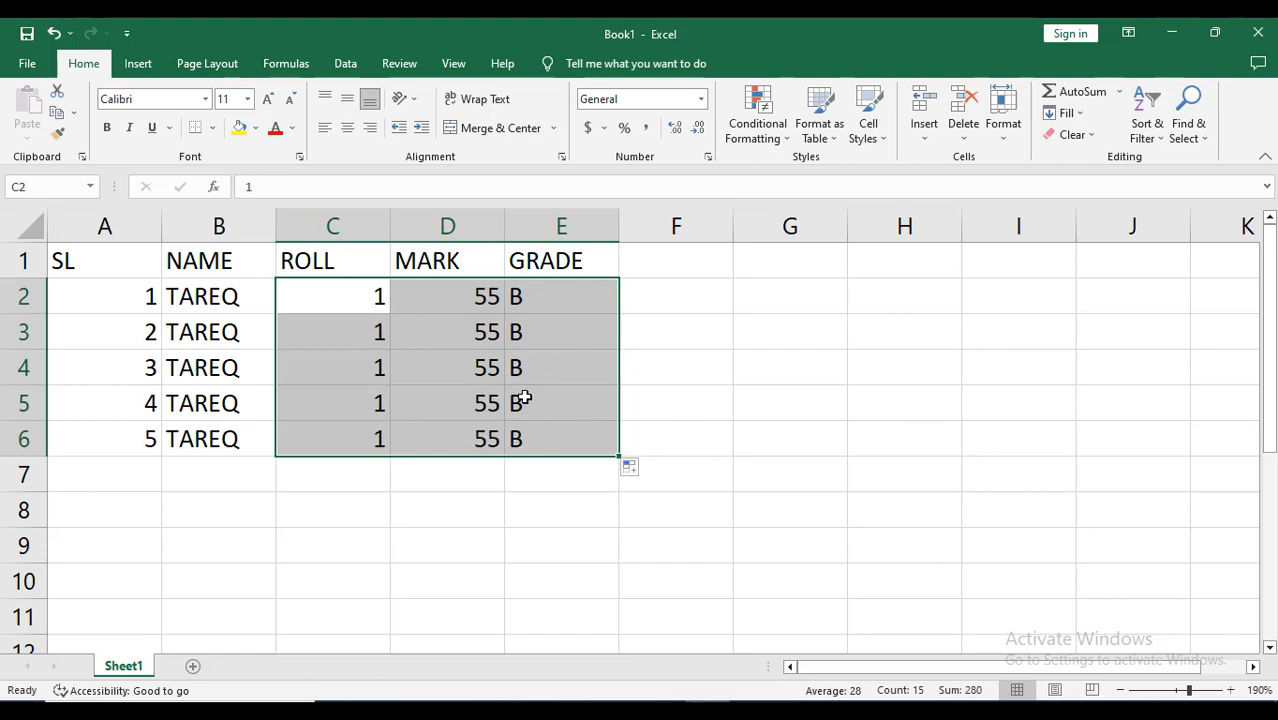
click(511, 437)
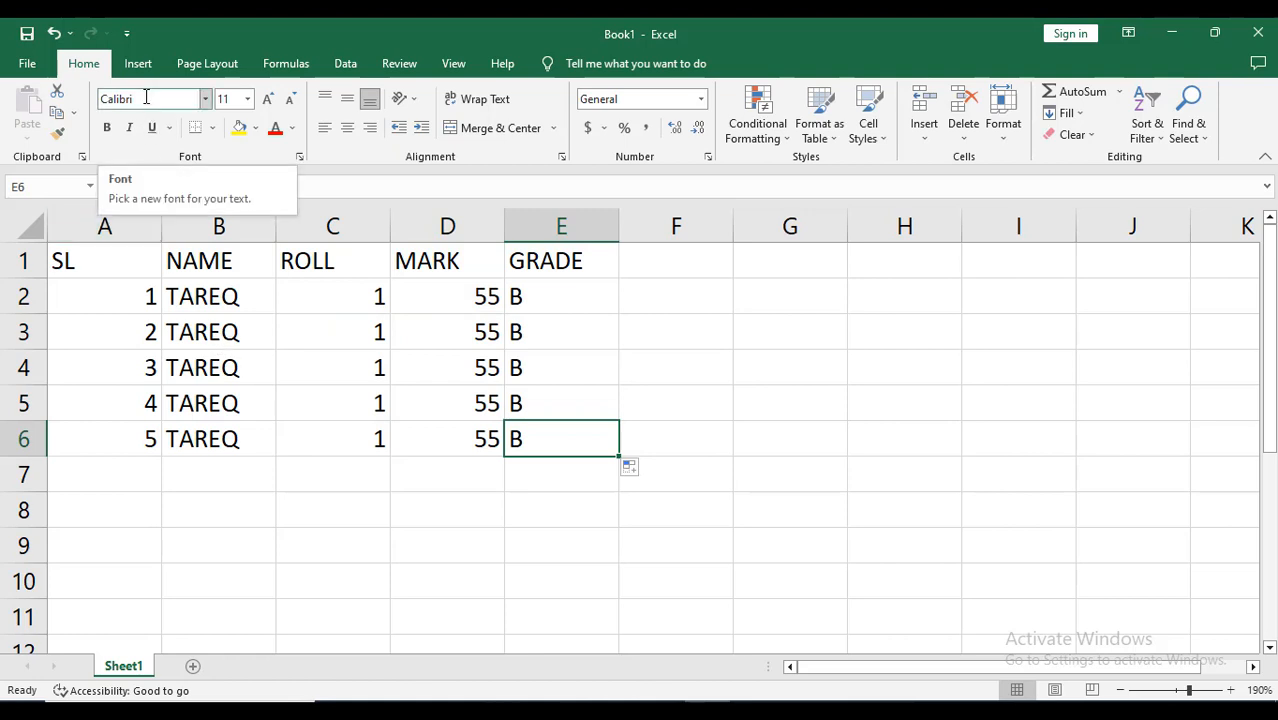
click(230, 302)
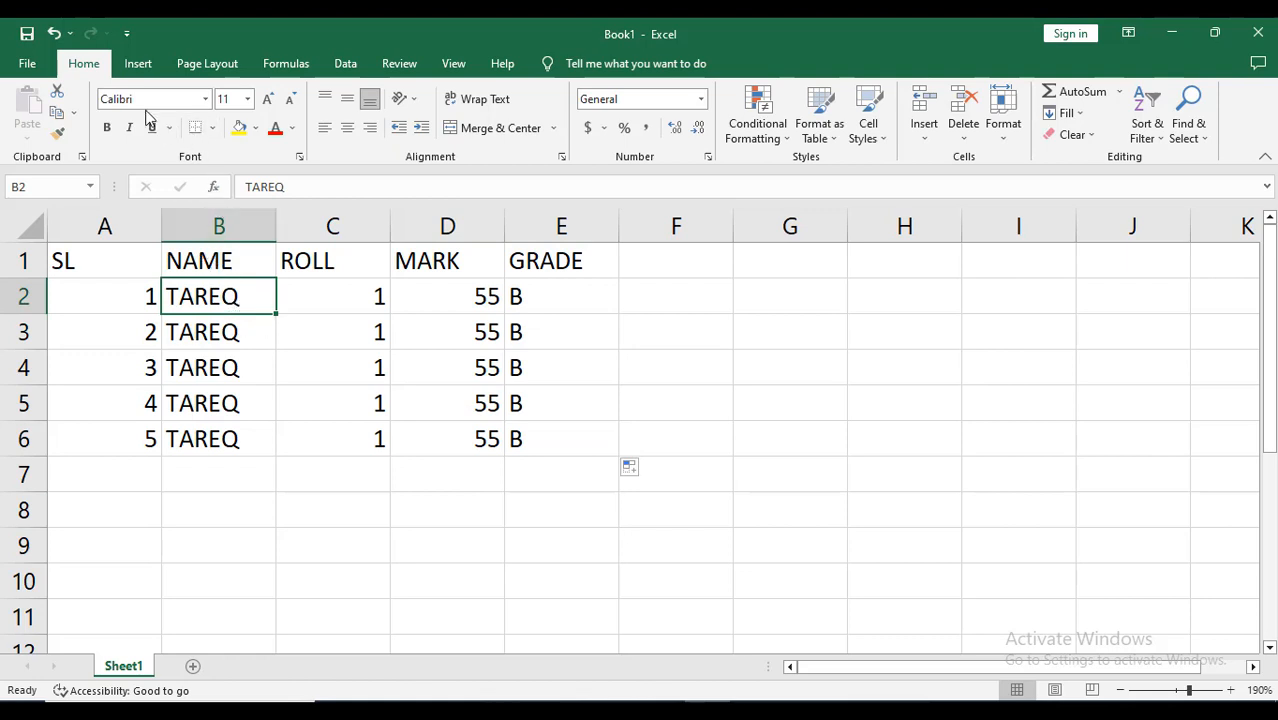
click(206, 100)
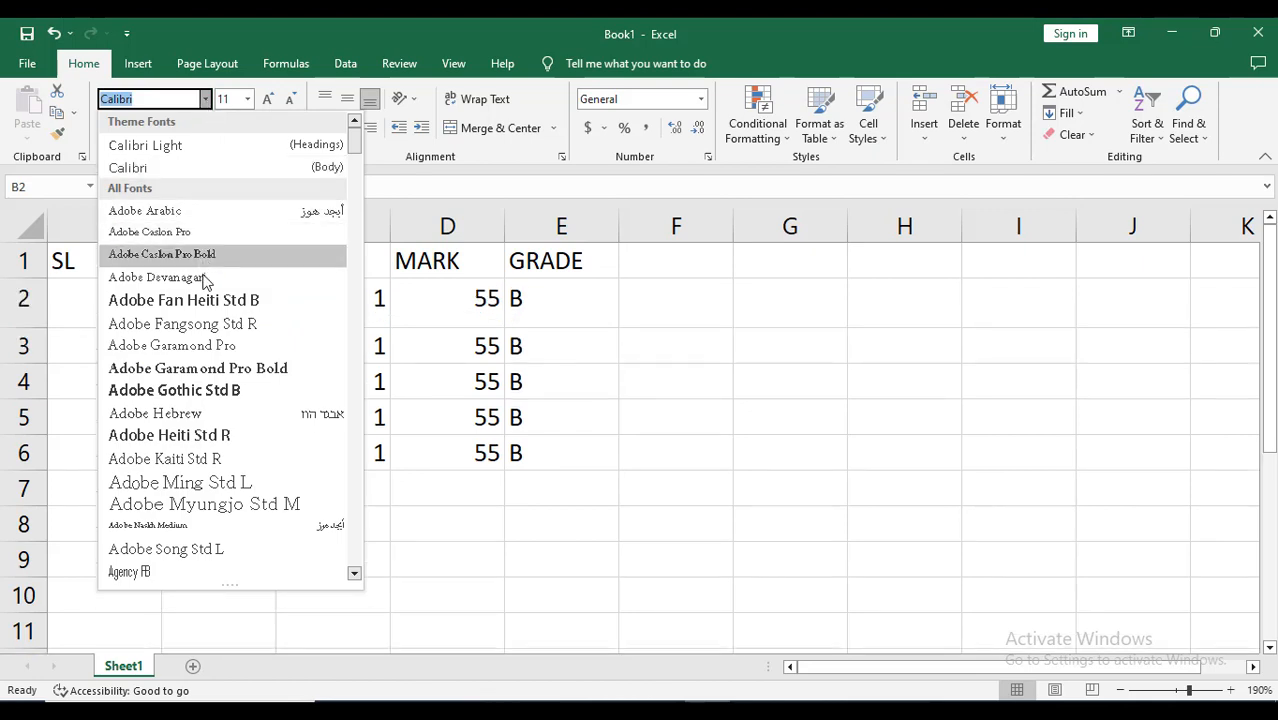
key(Escape)
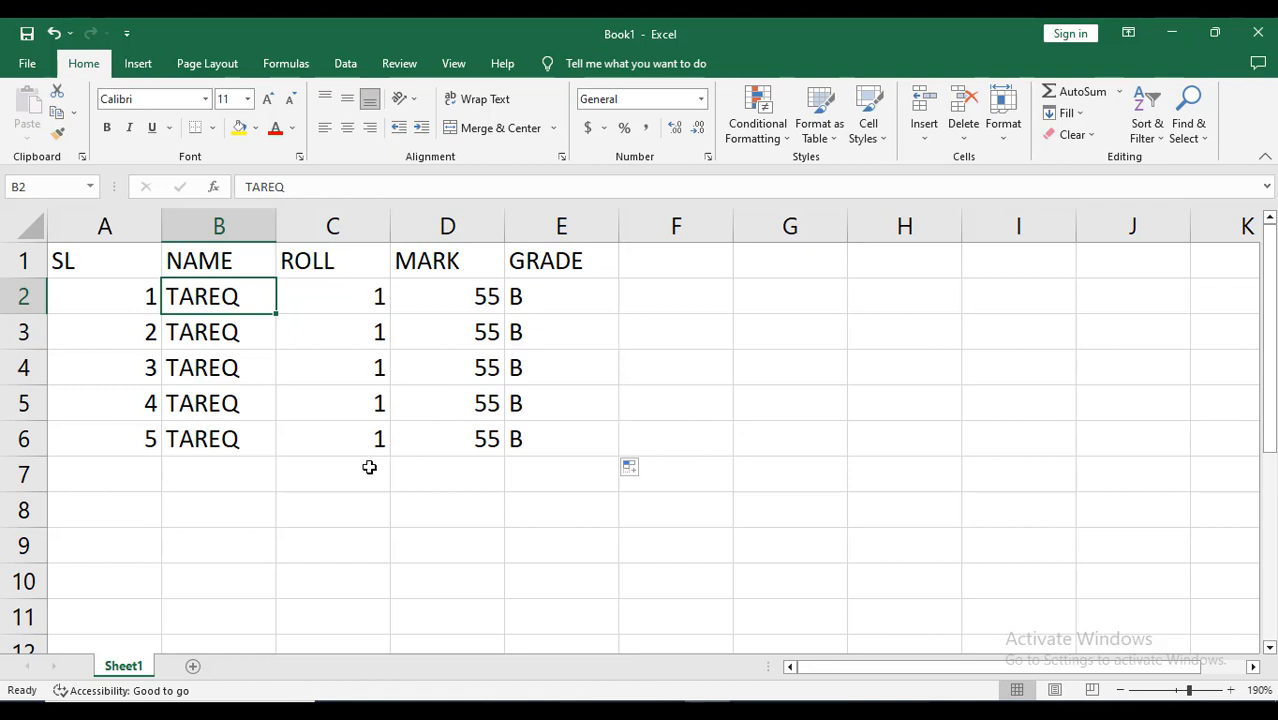
Insert a blank row above the header row of the table
click(26, 260)
right_click(26, 260)
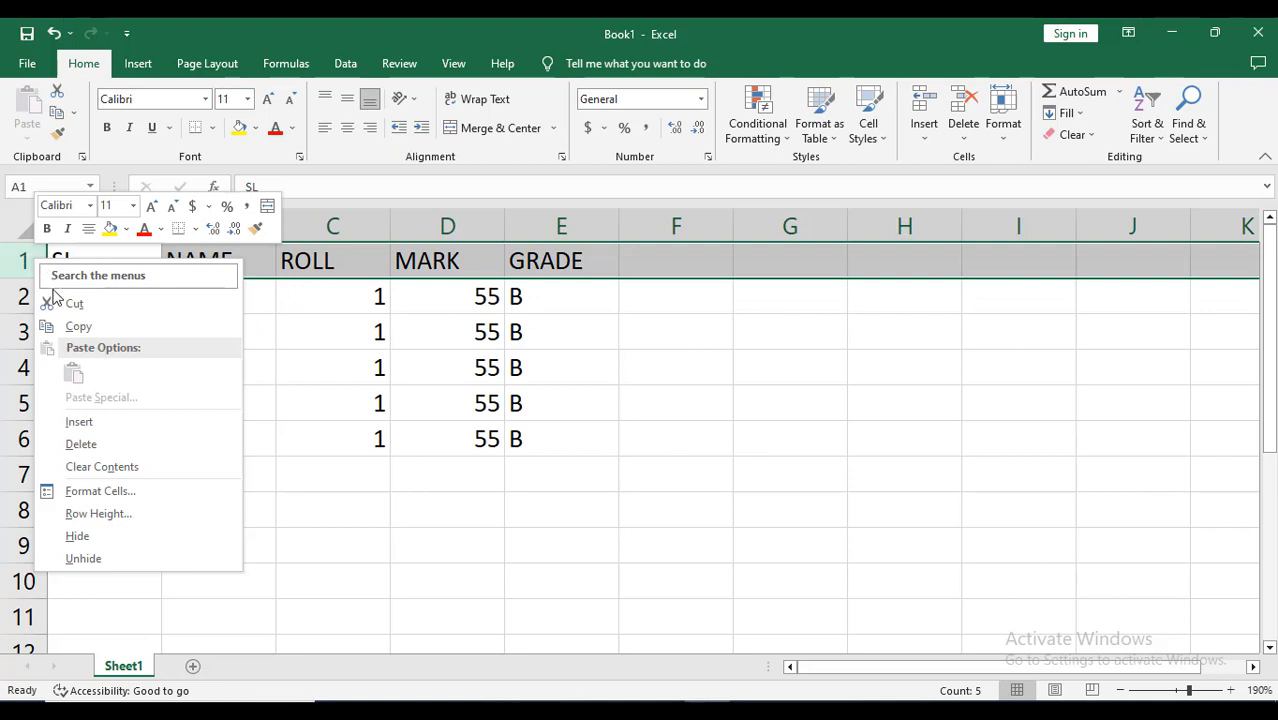
click(67, 427)
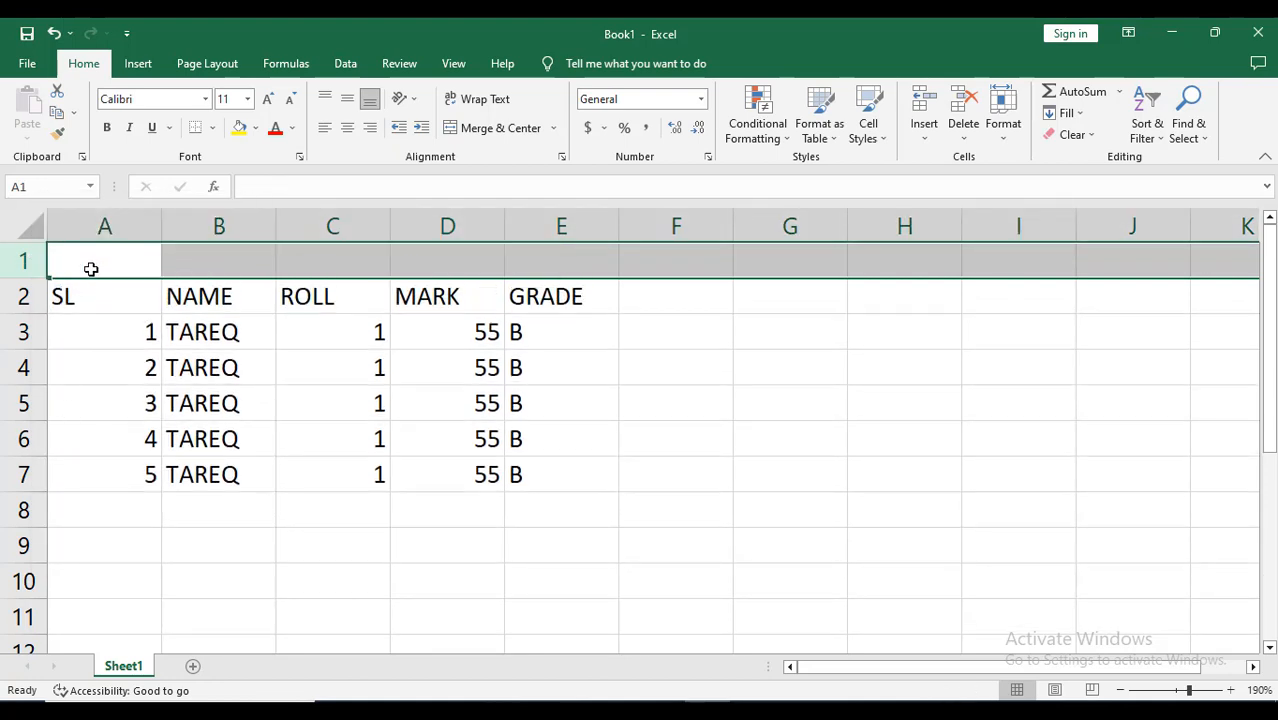
click(107, 269)
drag(160, 392, 198, 394)
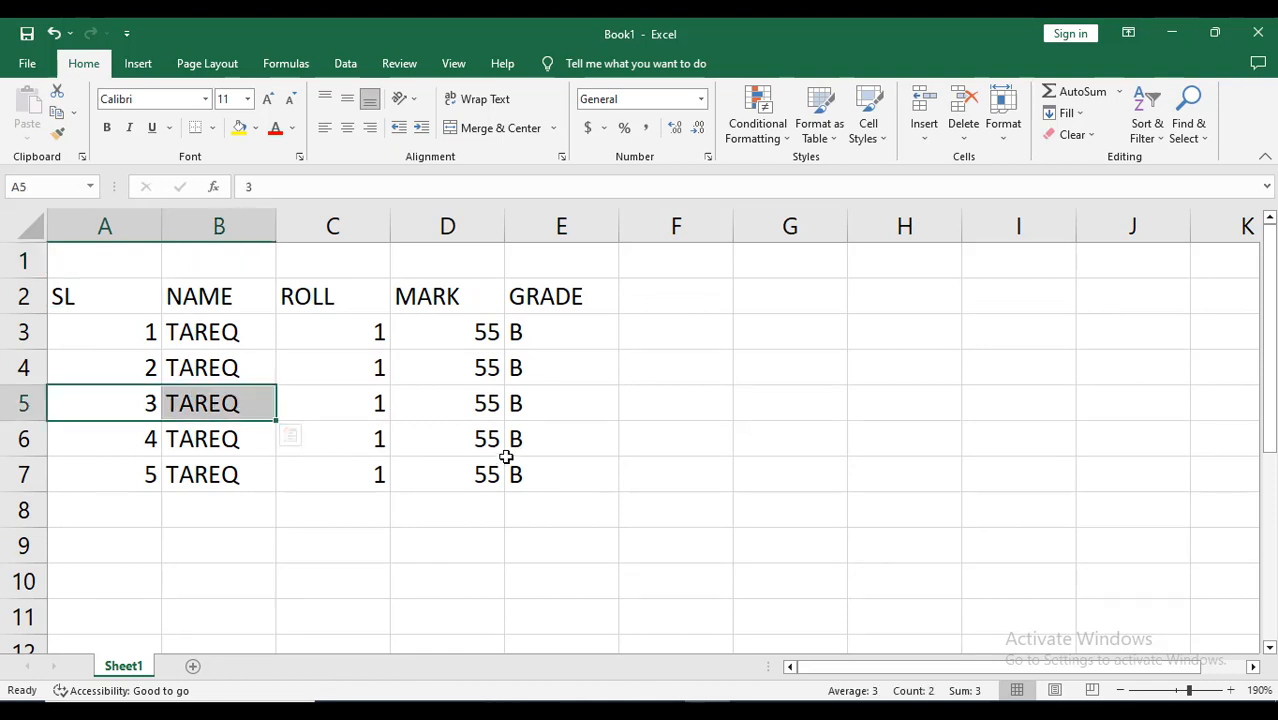
Insert a blank column before the ROLL column and delete that blank column again
right_click(375, 234)
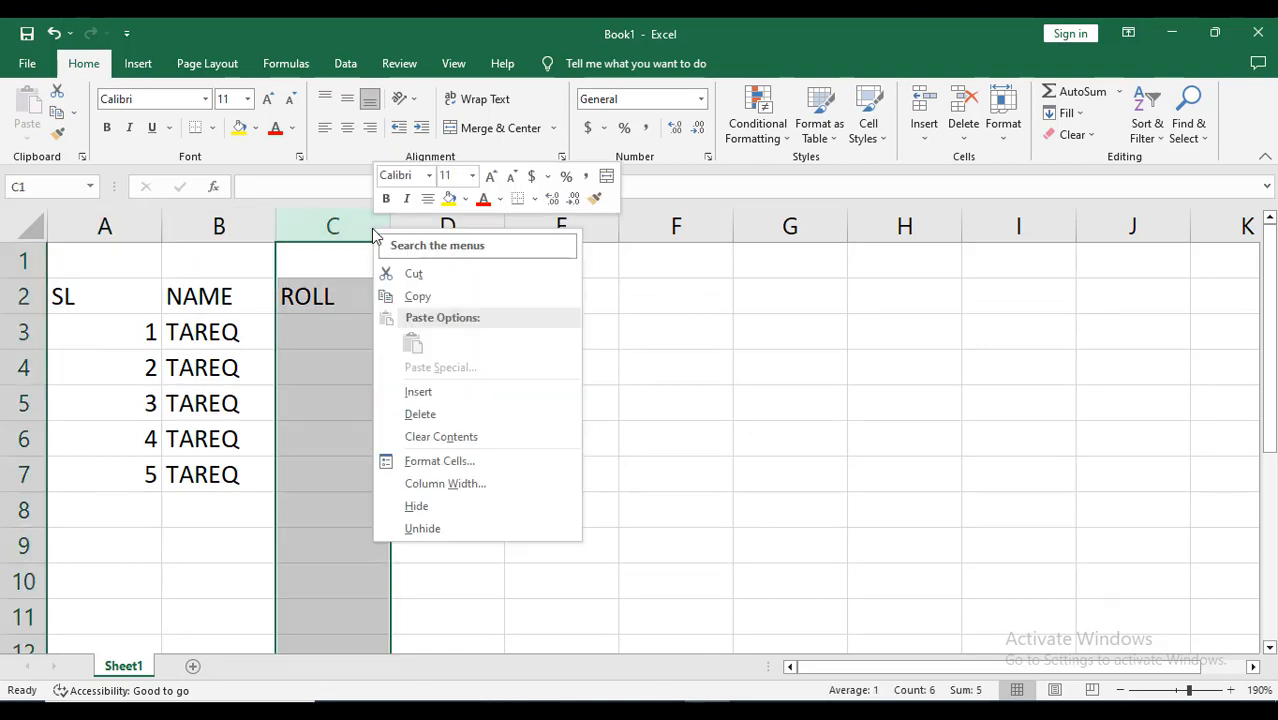
click(418, 391)
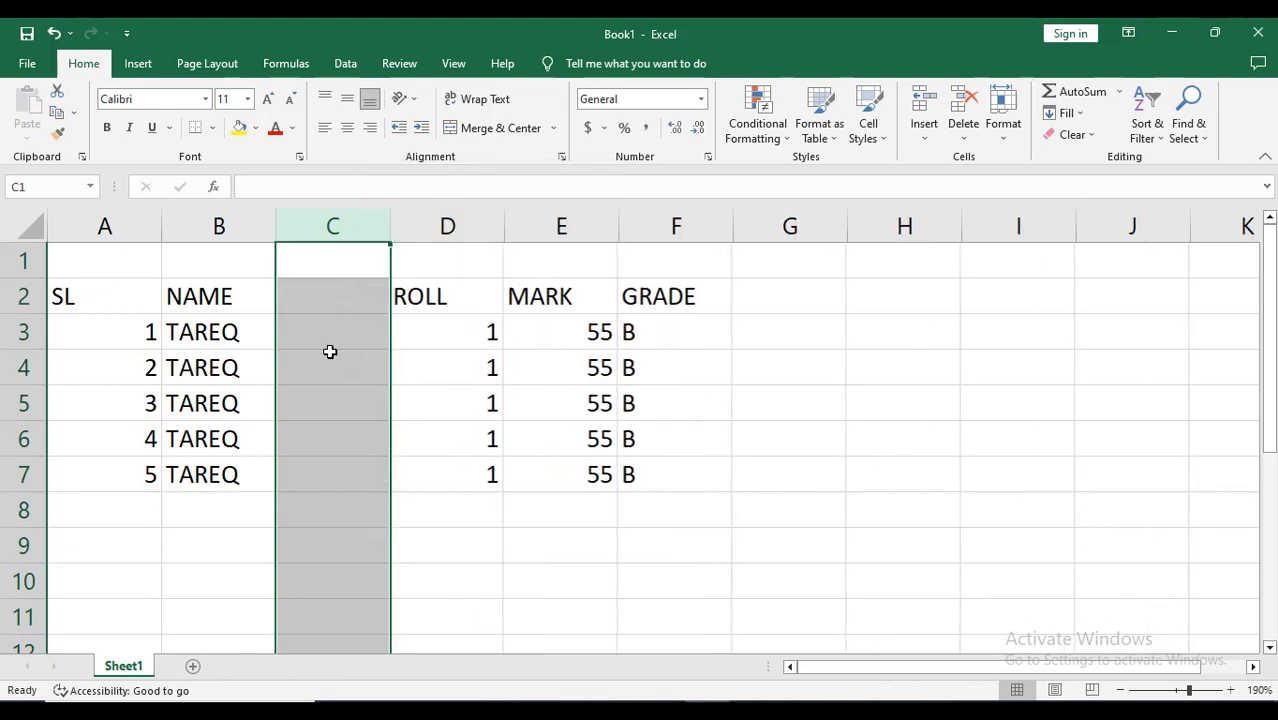
click(359, 470)
right_click(344, 224)
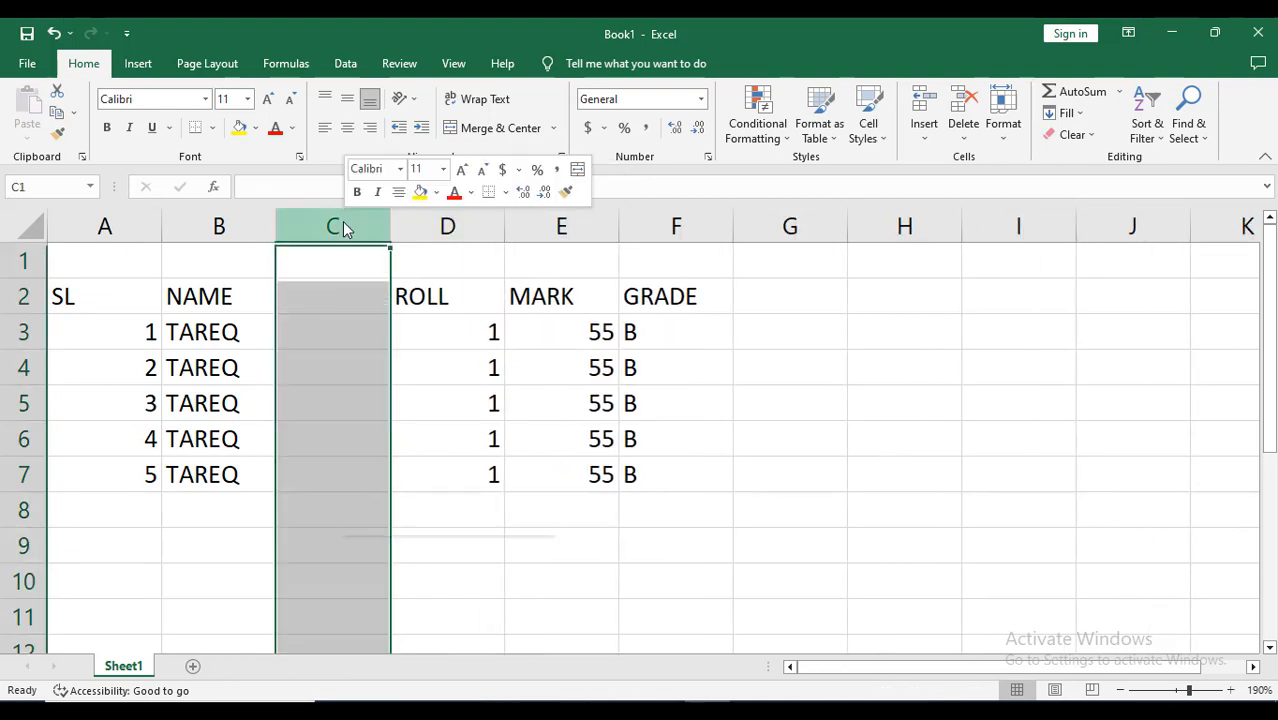
click(390, 410)
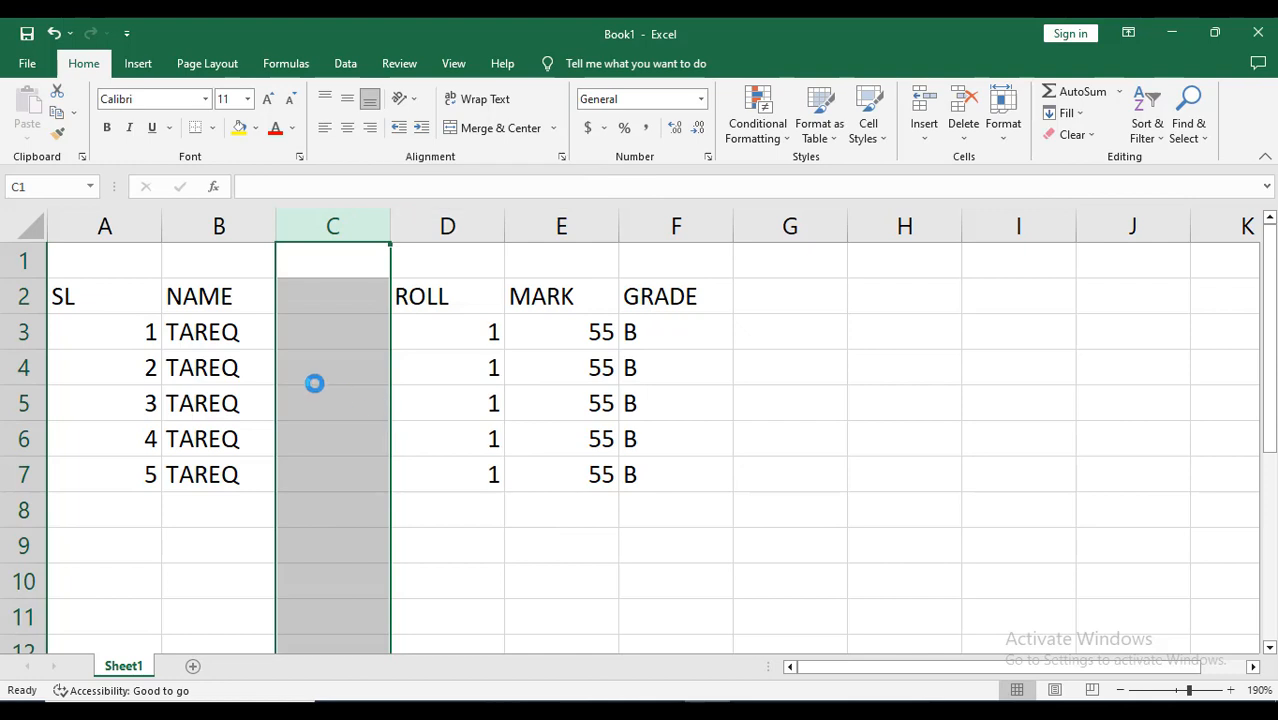
Enter the title STUDENTS RESULT SHEET in cell A1 above the table headers
click(91, 262)
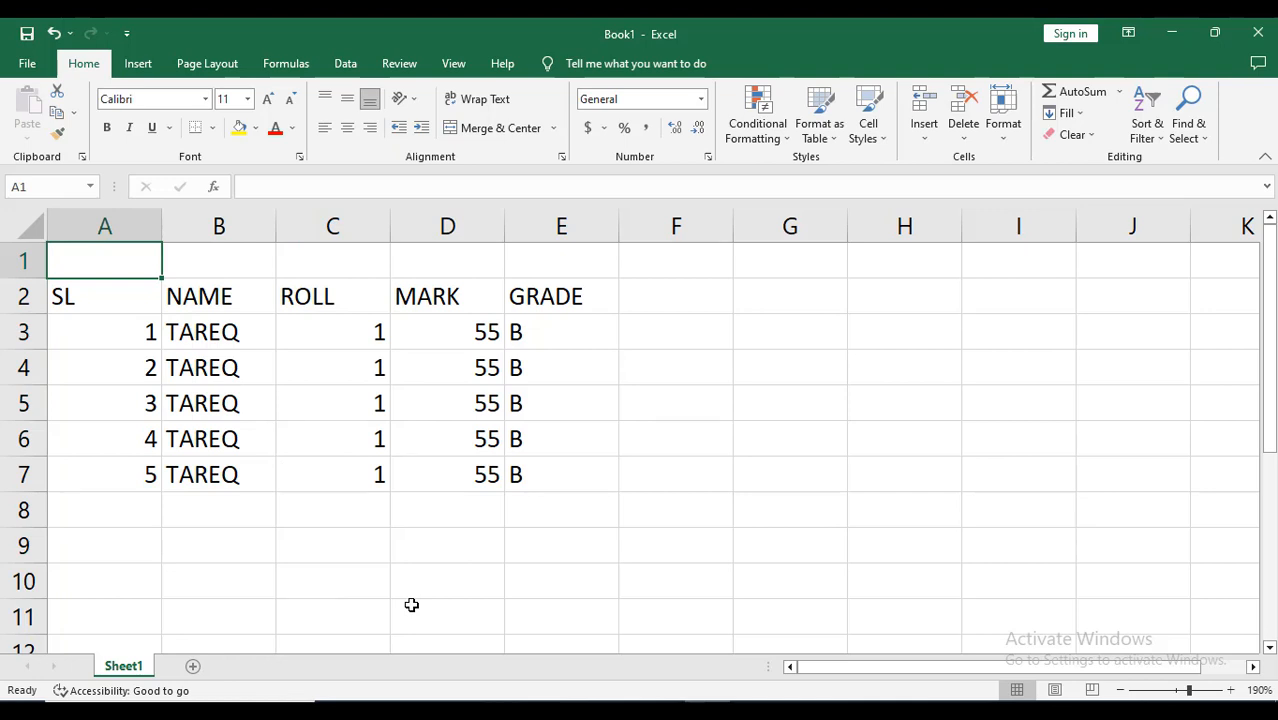
text(STUDENTS)
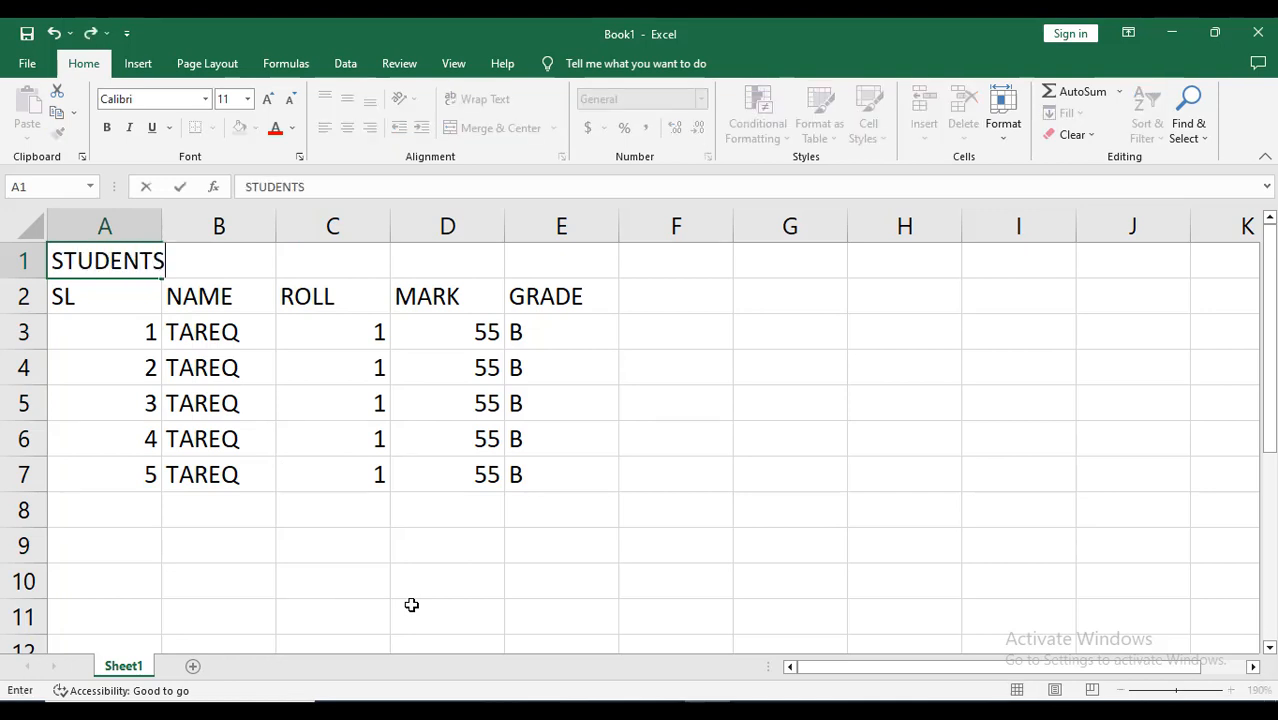
text( RESULT SHEET)
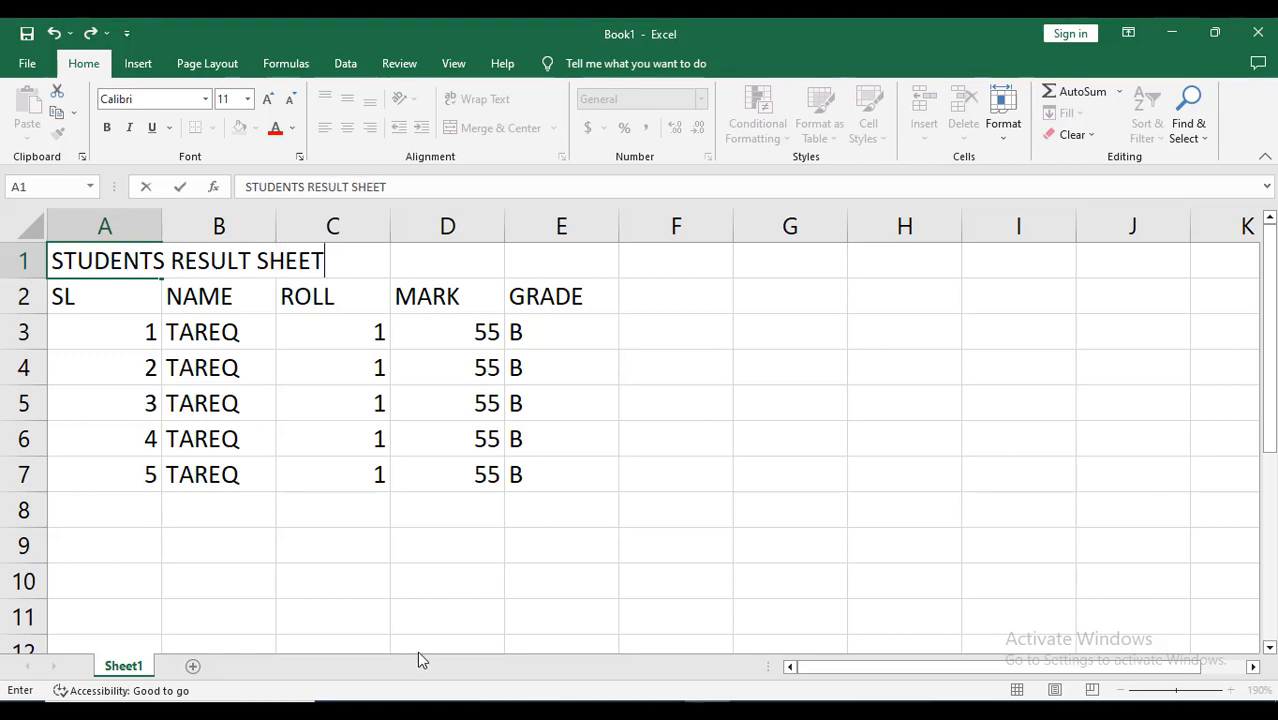
click(328, 534)
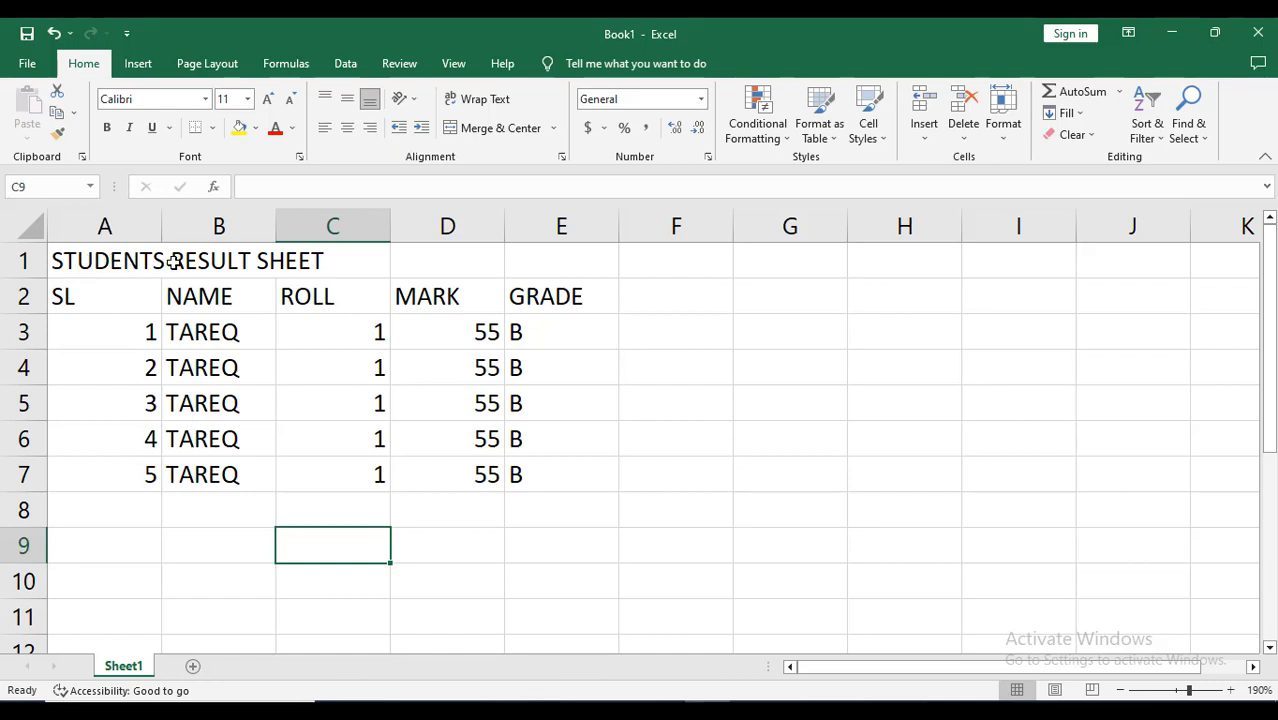
Change the font of the STUDENTS RESULT SHEET title in A1 to Arial Black
click(90, 261)
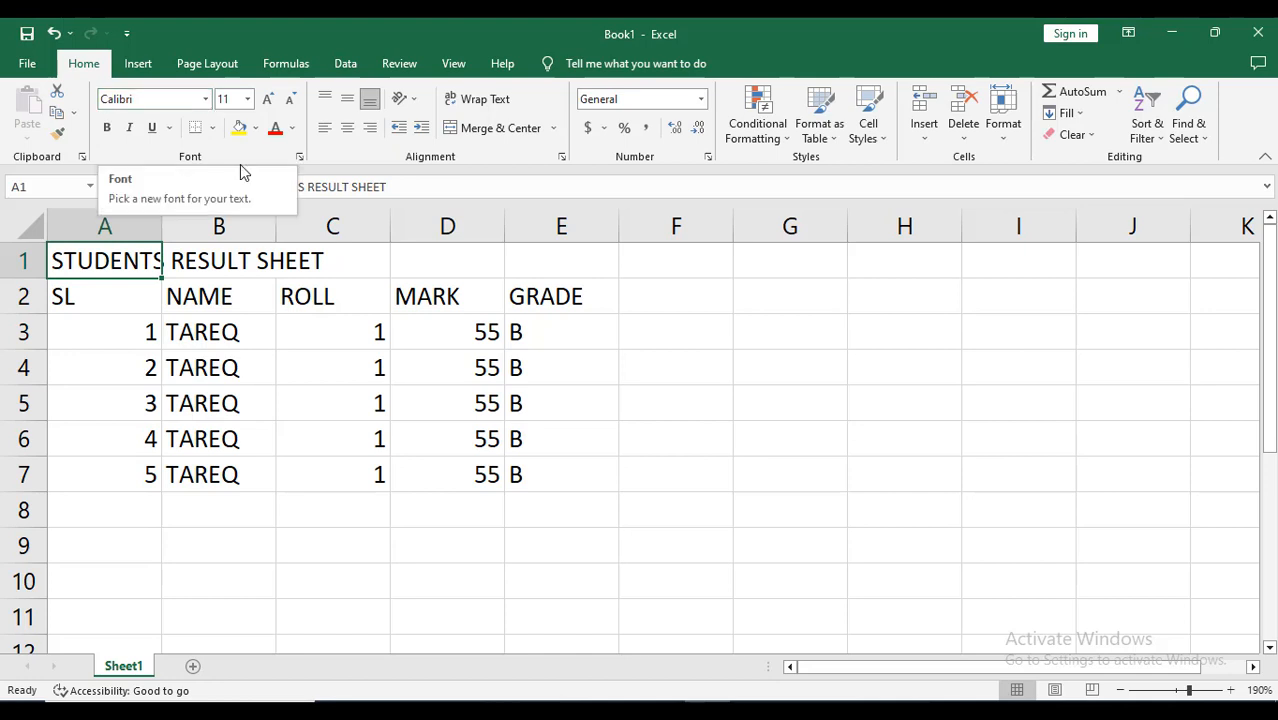
click(130, 302)
drag(65, 260, 348, 261)
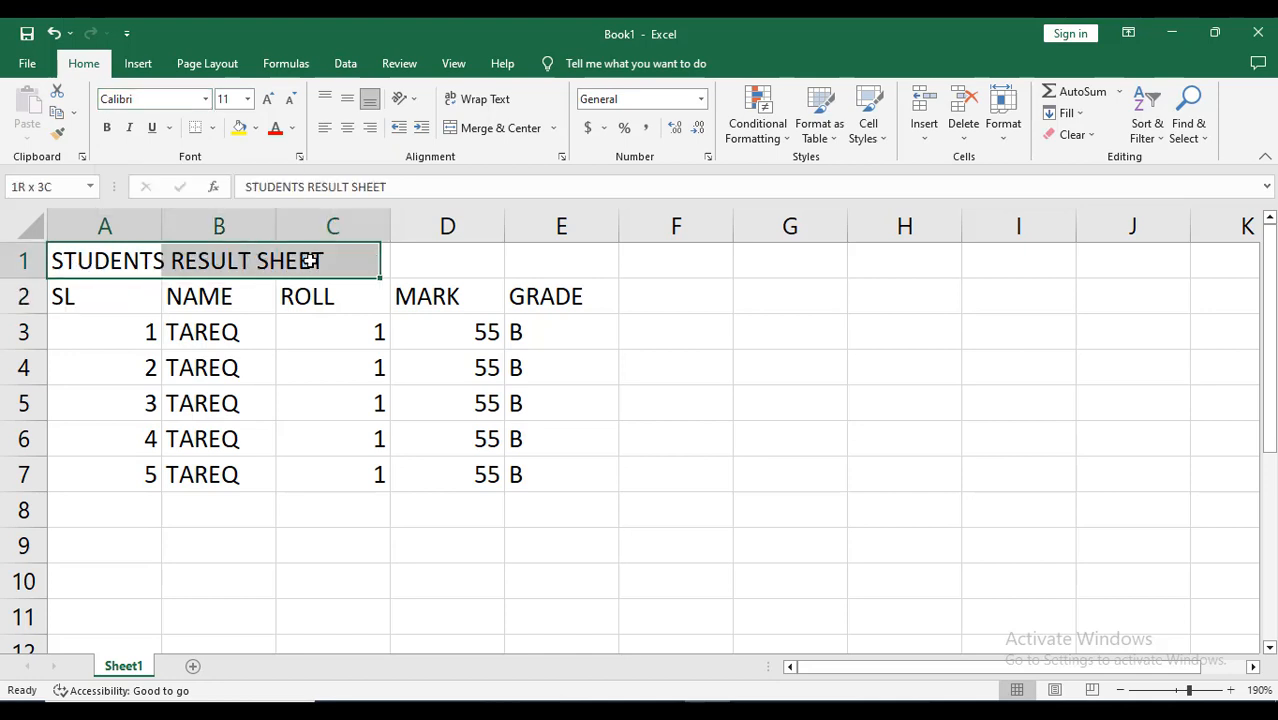
click(200, 327)
click(58, 262)
drag(48, 253, 64, 264)
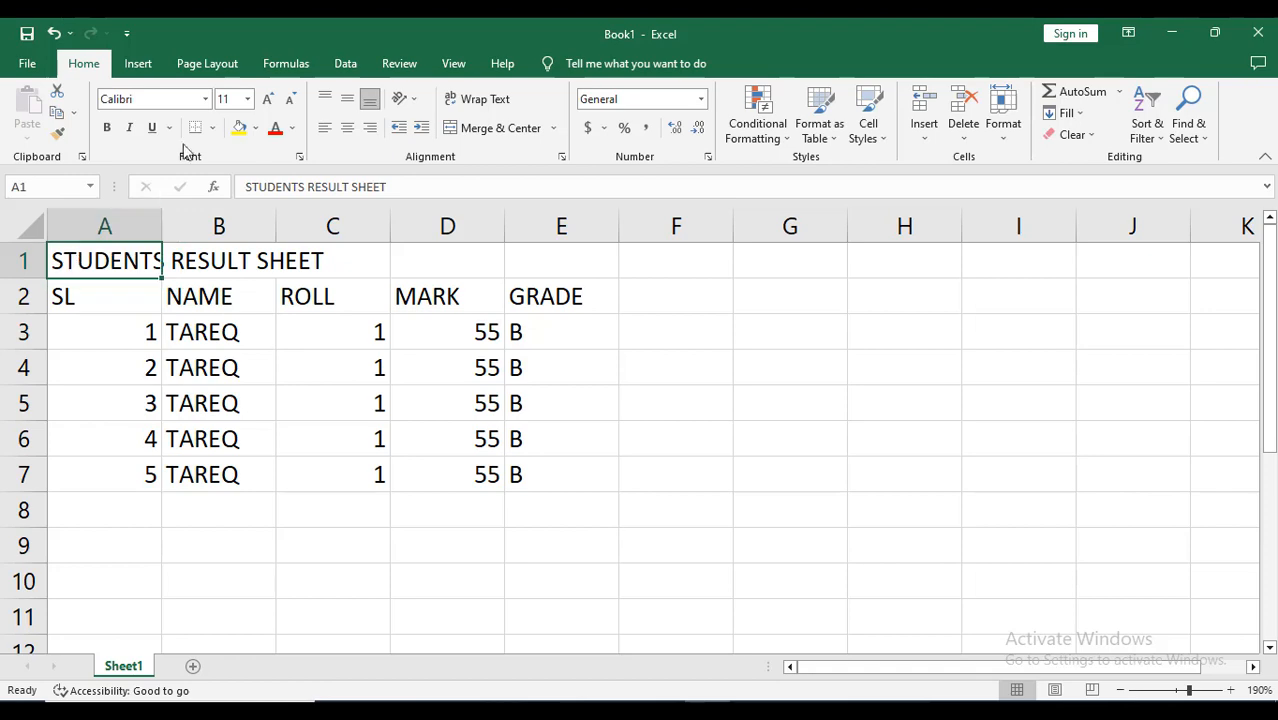
click(205, 99)
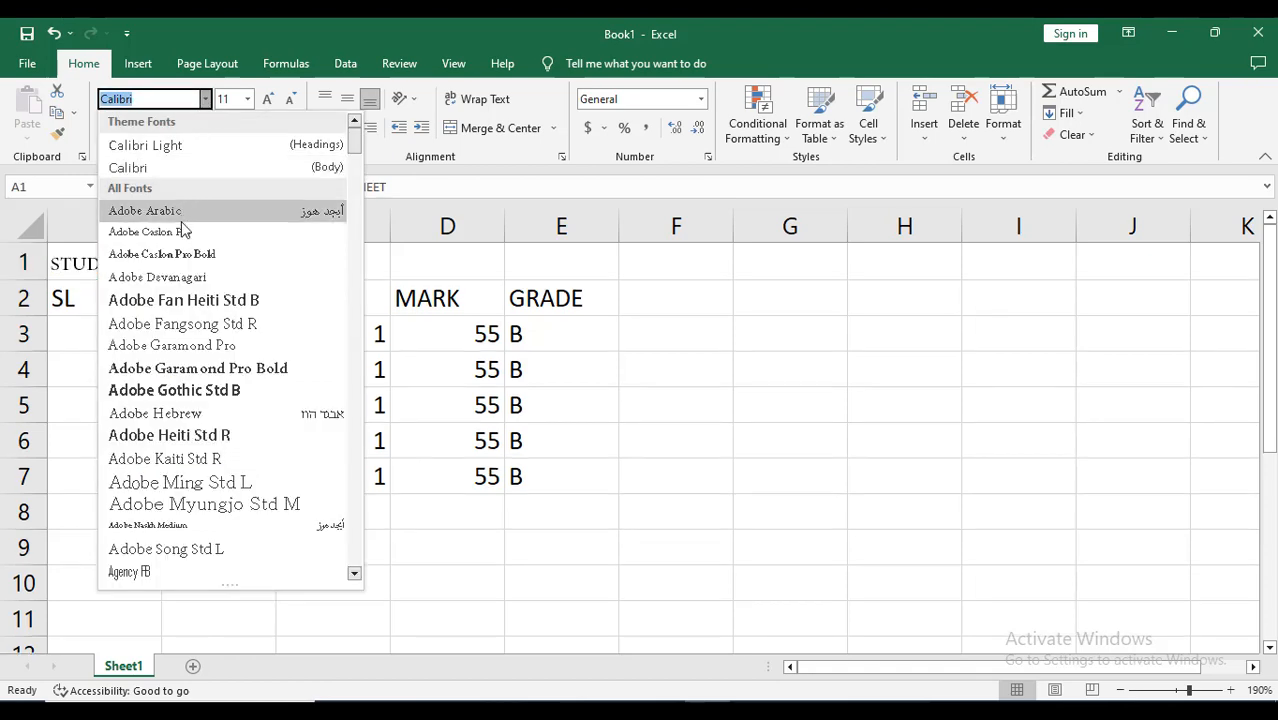
scroll(187, 245, down, 4)
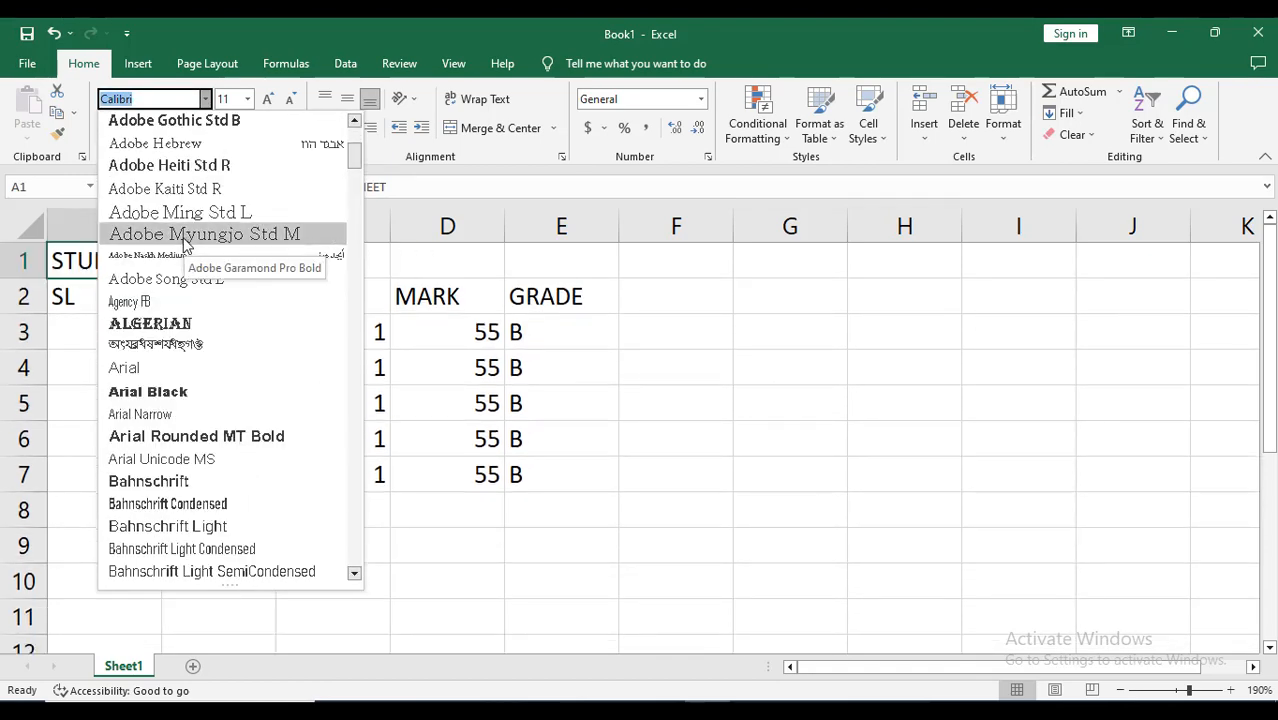
click(175, 394)
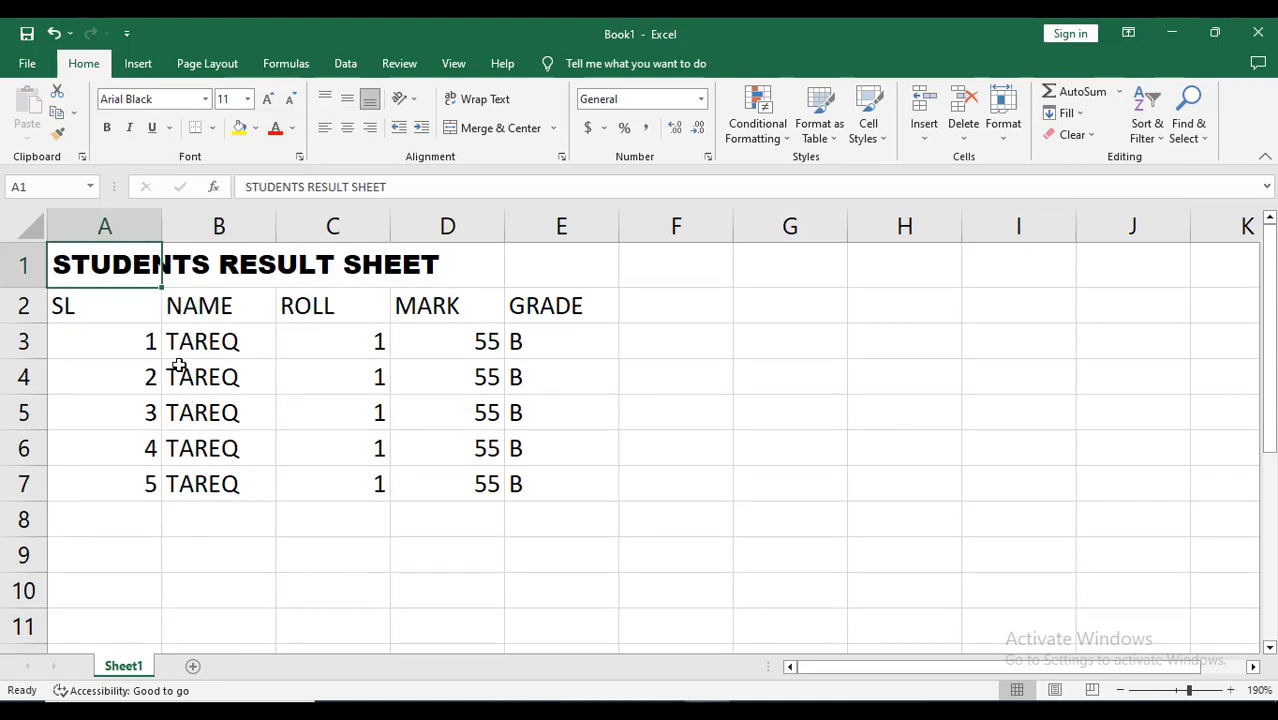
click(177, 366)
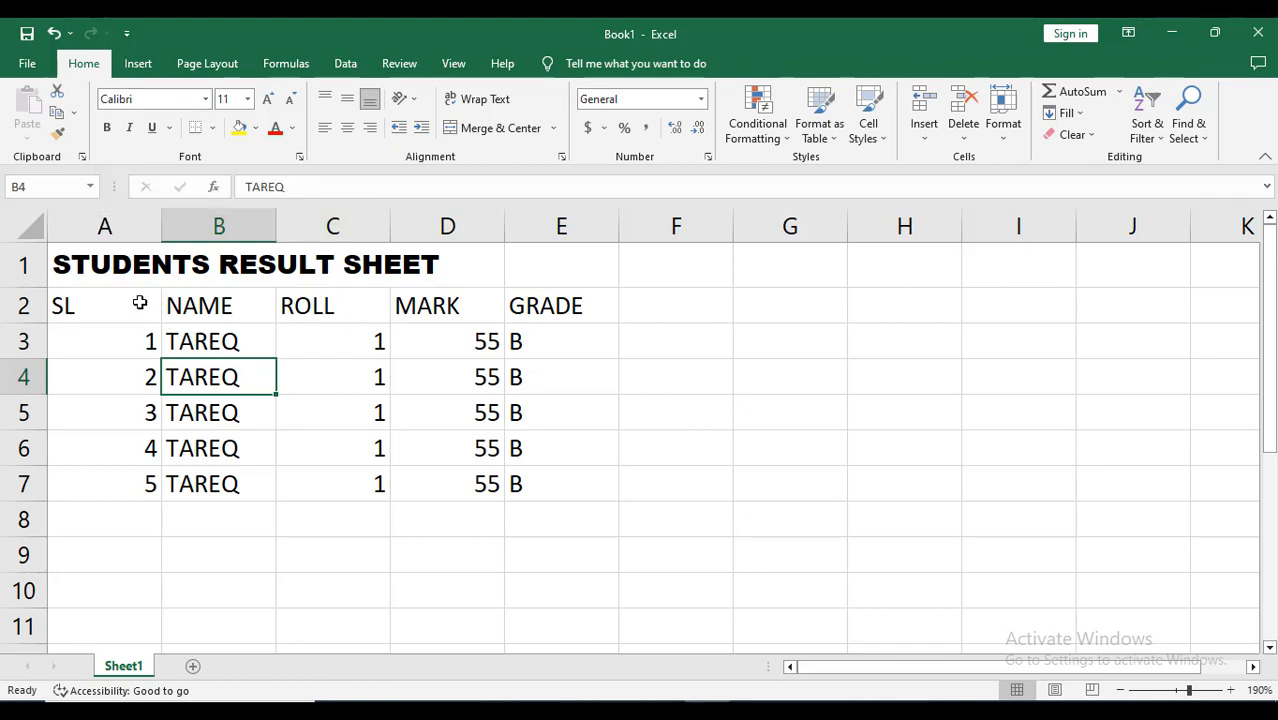
Set the title's font size in A1 to 12 and enlarge it stepwise to 24
click(66, 266)
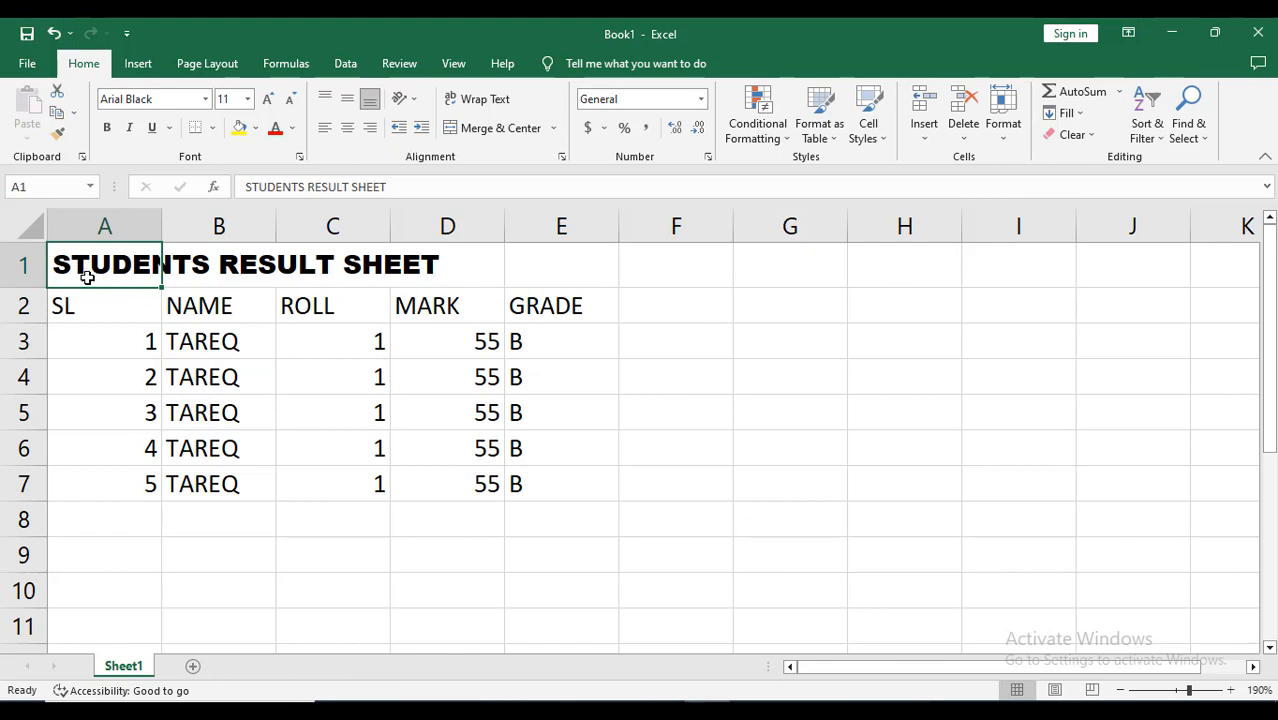
click(247, 99)
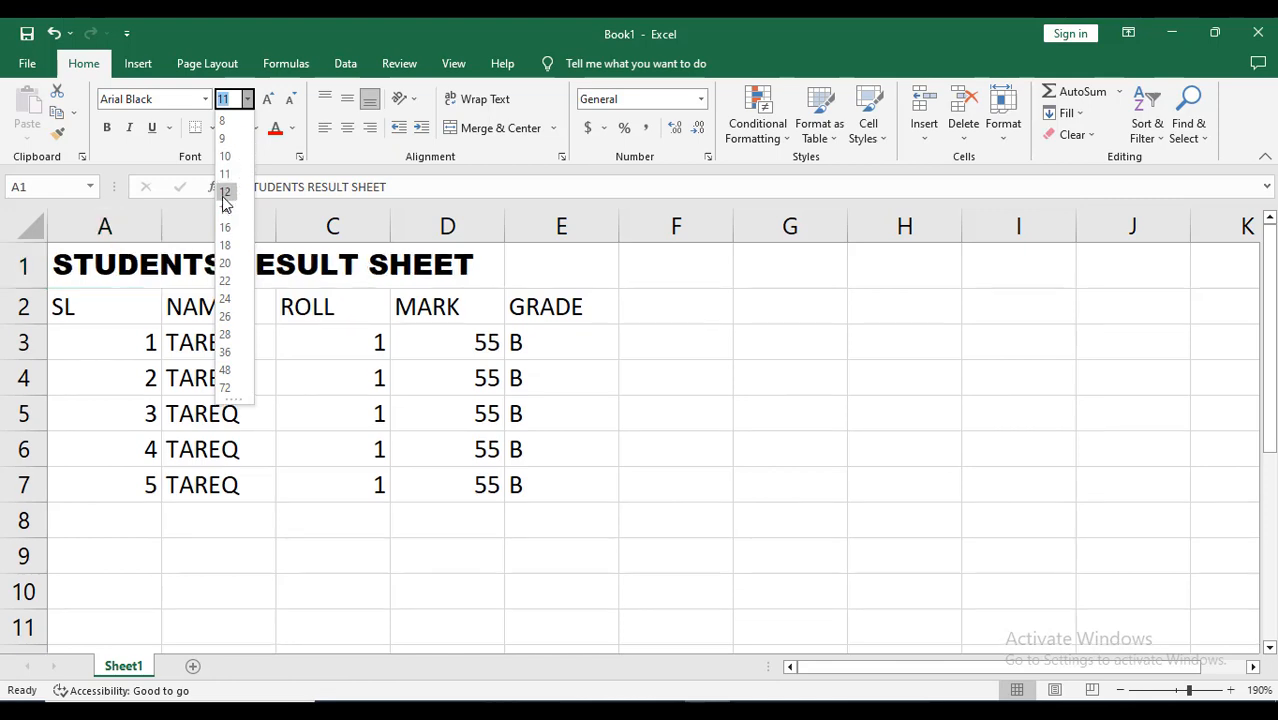
click(225, 193)
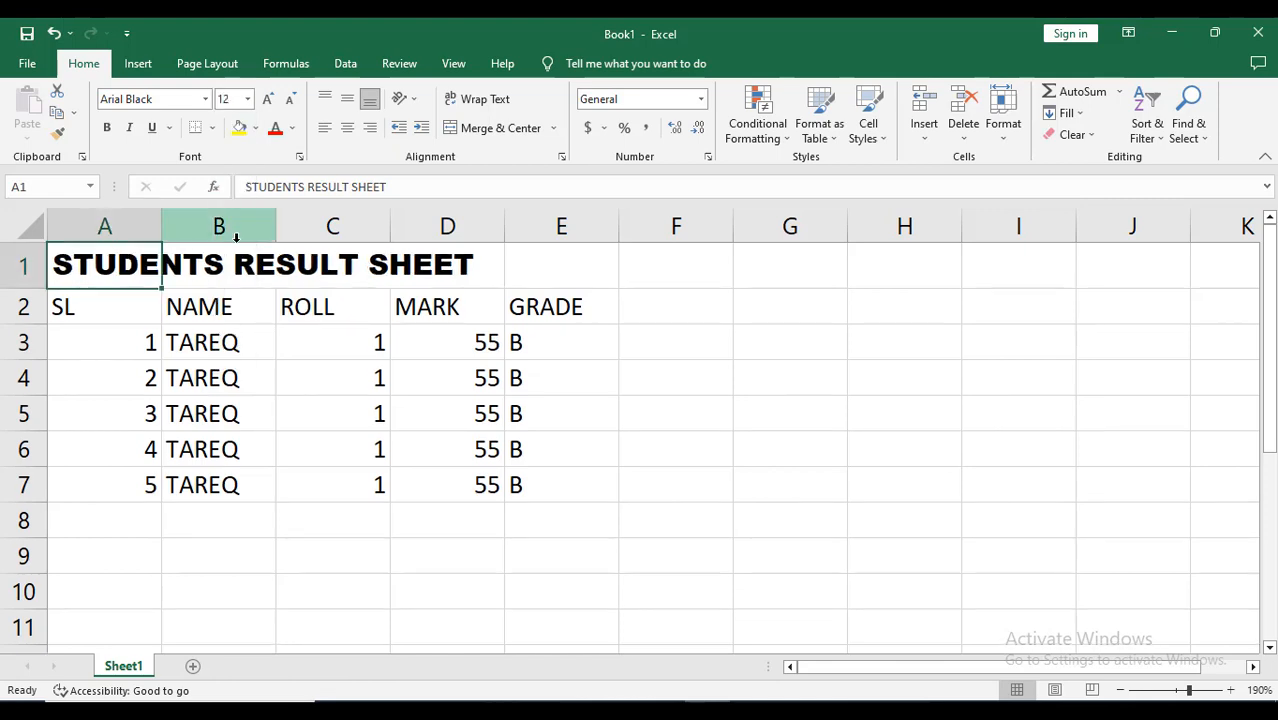
click(267, 100)
click(267, 100)
click(267, 100)
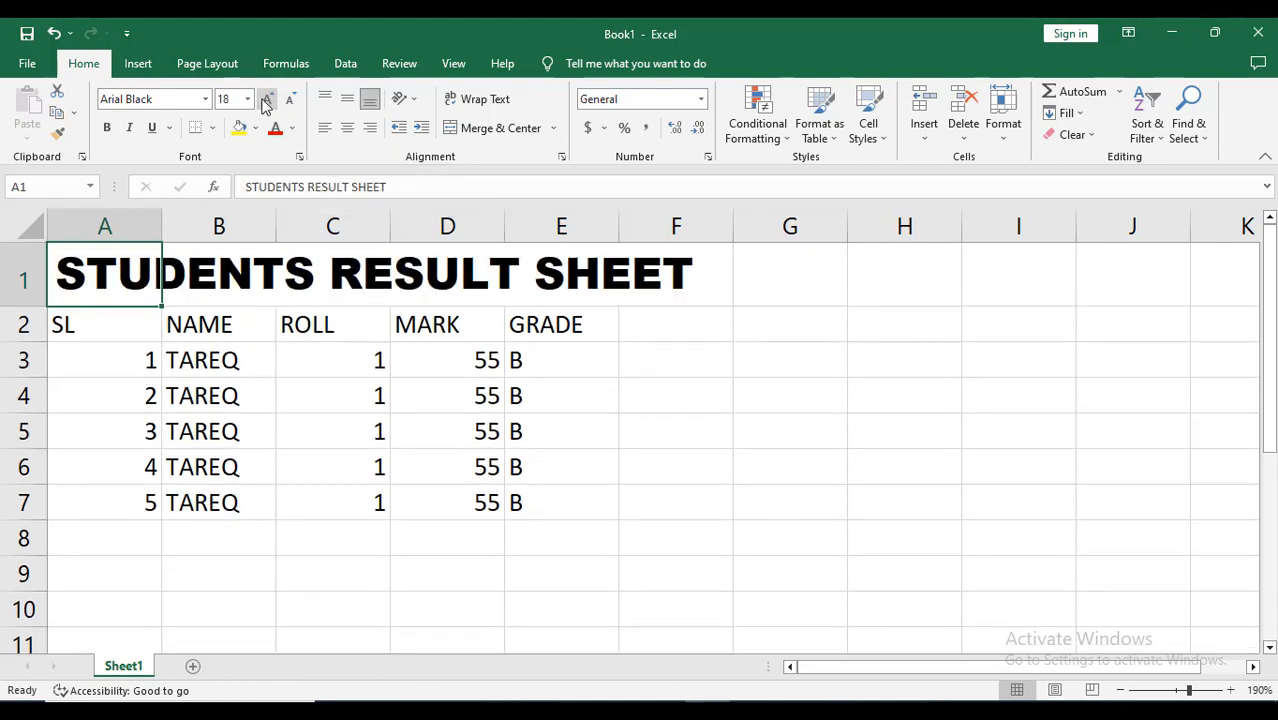
click(267, 100)
click(267, 100)
click(267, 100)
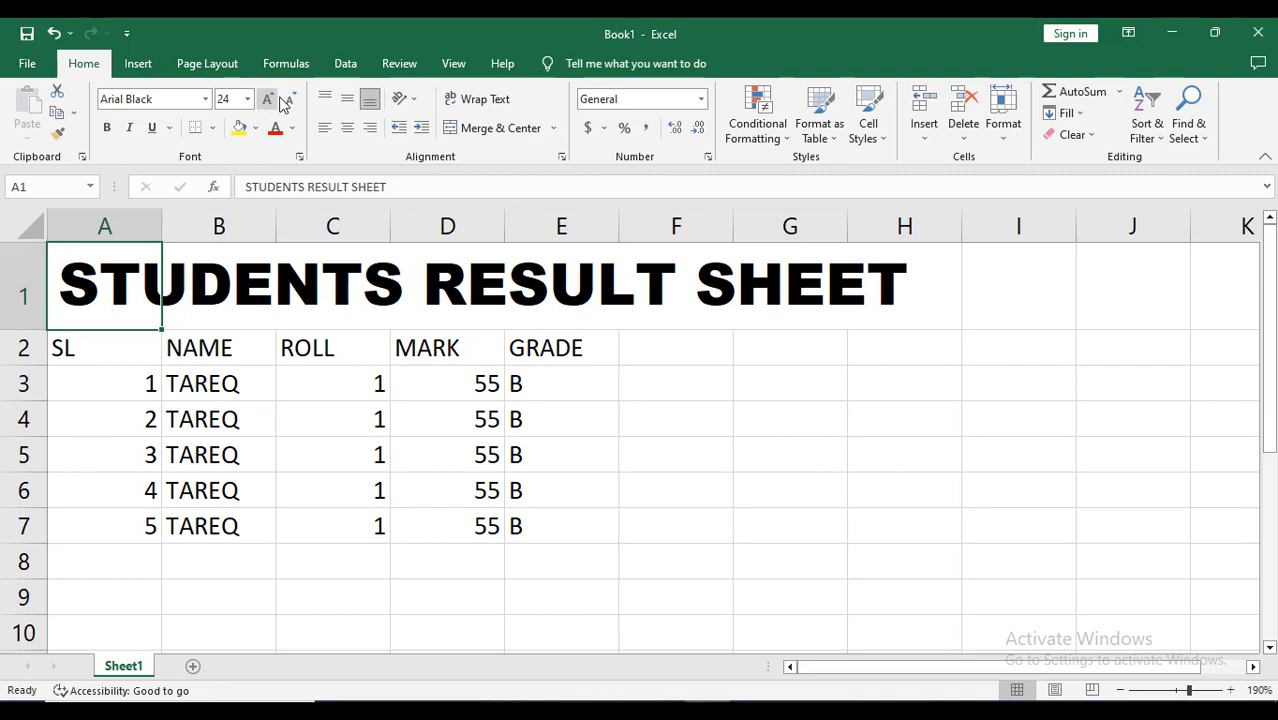
Reduce the title's font size in A1 step by step to 11
click(291, 100)
click(291, 100)
click(291, 100)
click(291, 100)
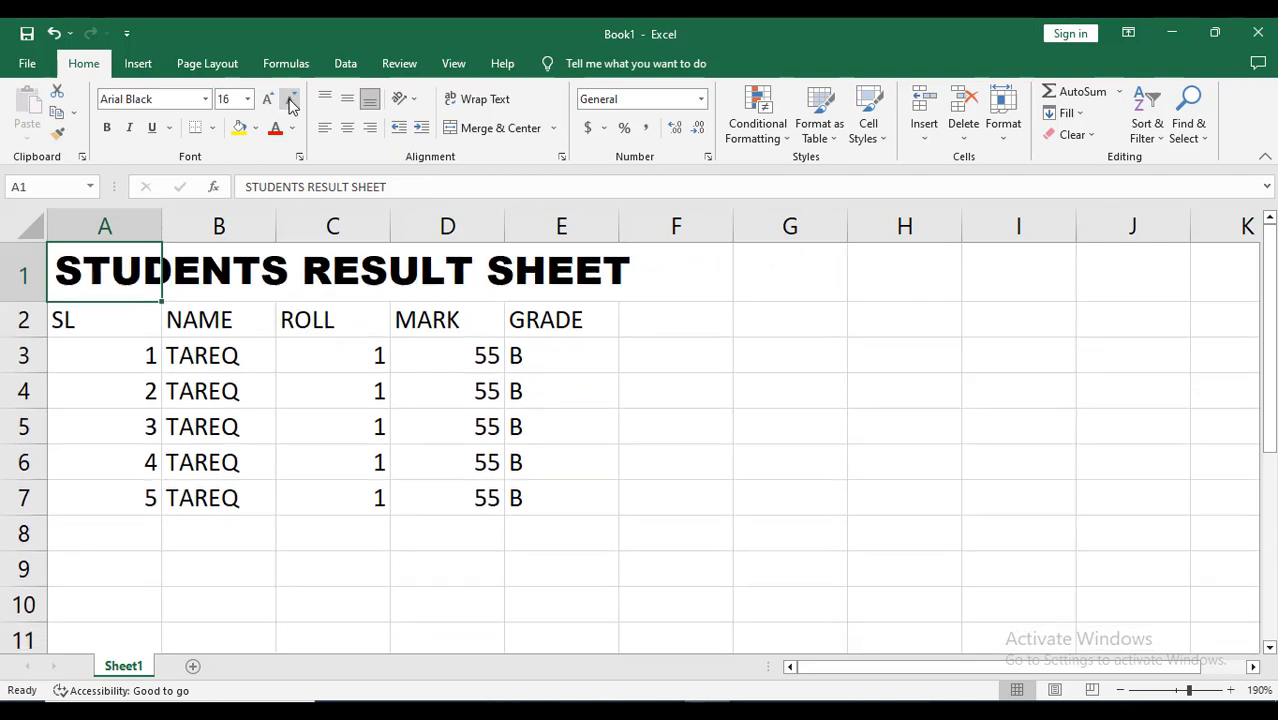
click(291, 100)
click(291, 100)
click(291, 100)
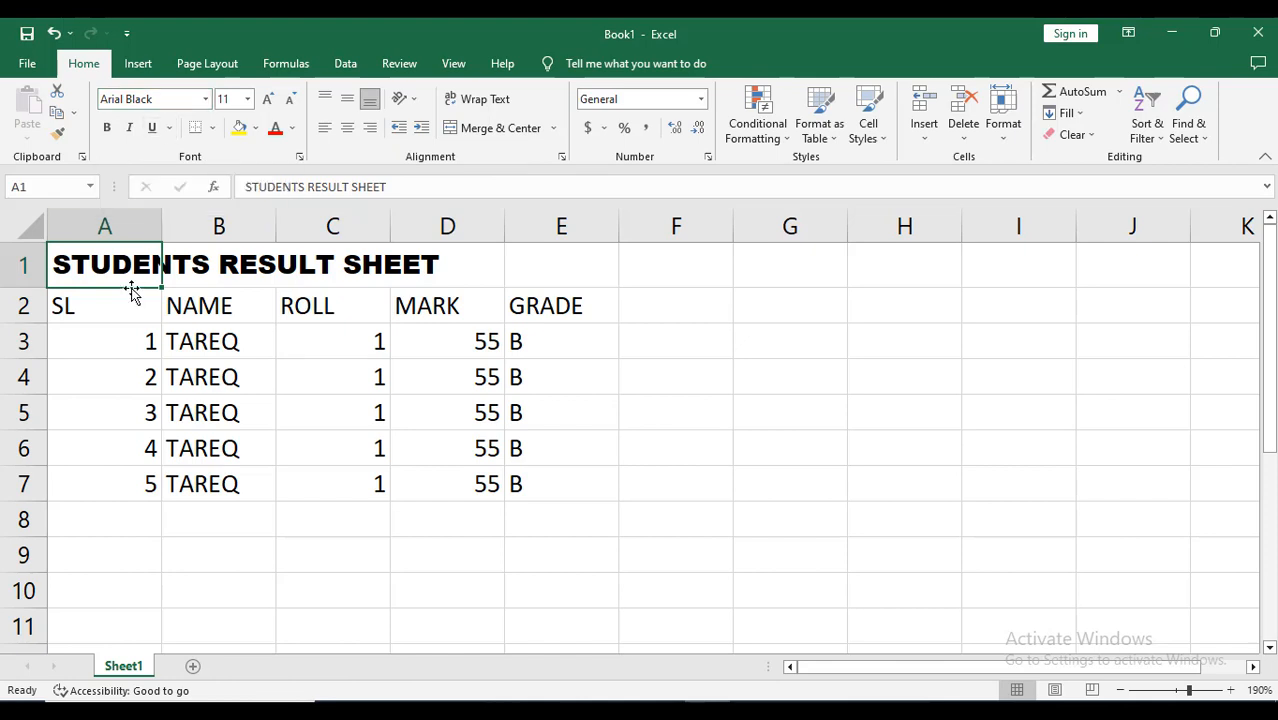
Apply bold, italic and underline to the title in A1 and remove all three again
click(106, 127)
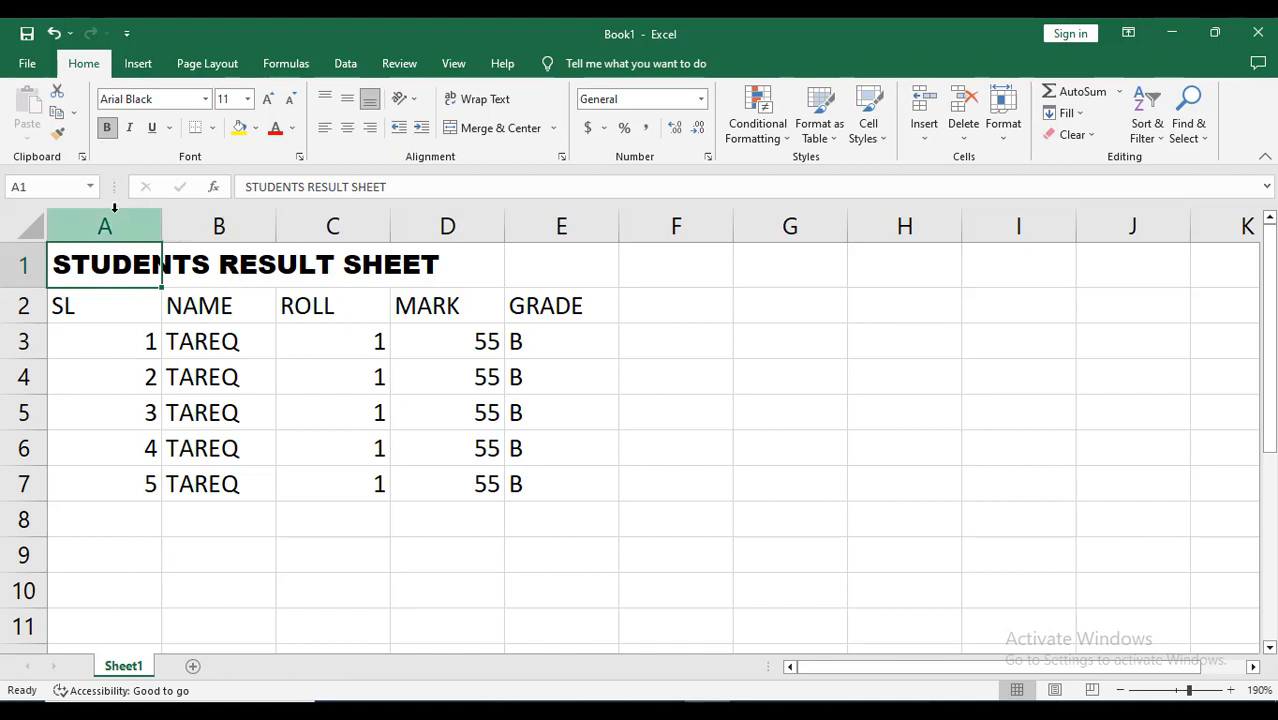
click(131, 130)
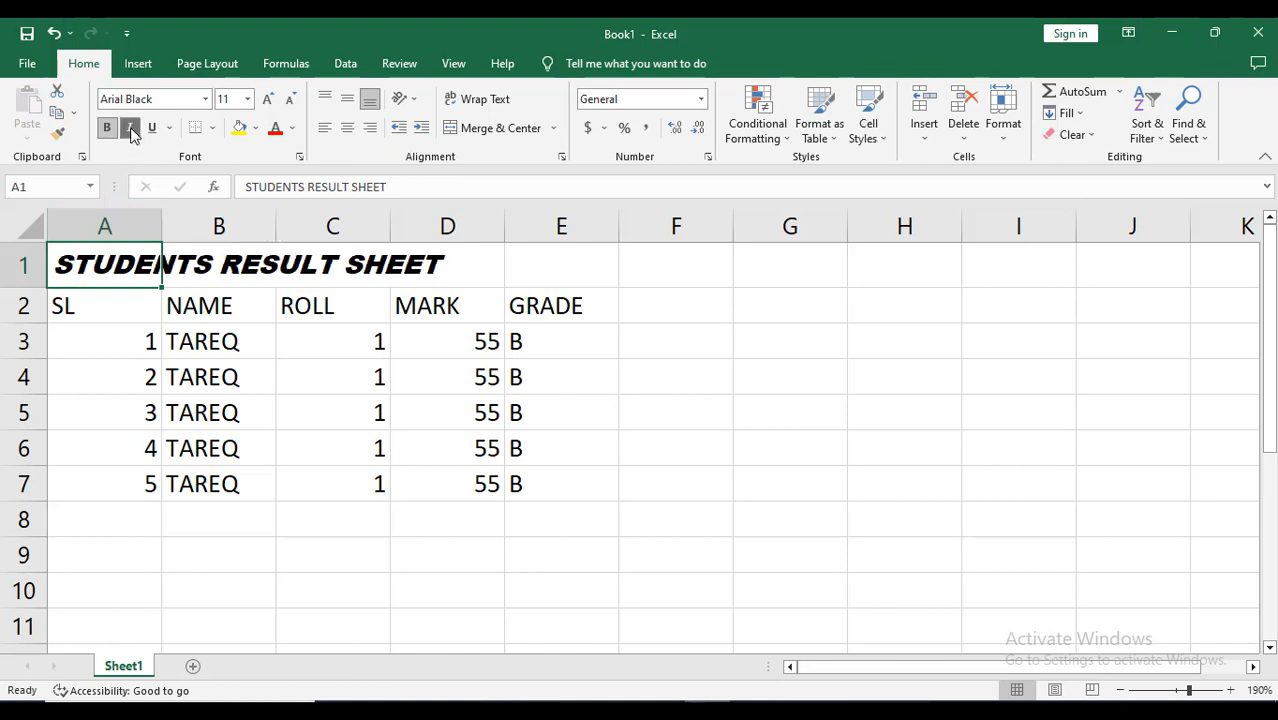
click(152, 128)
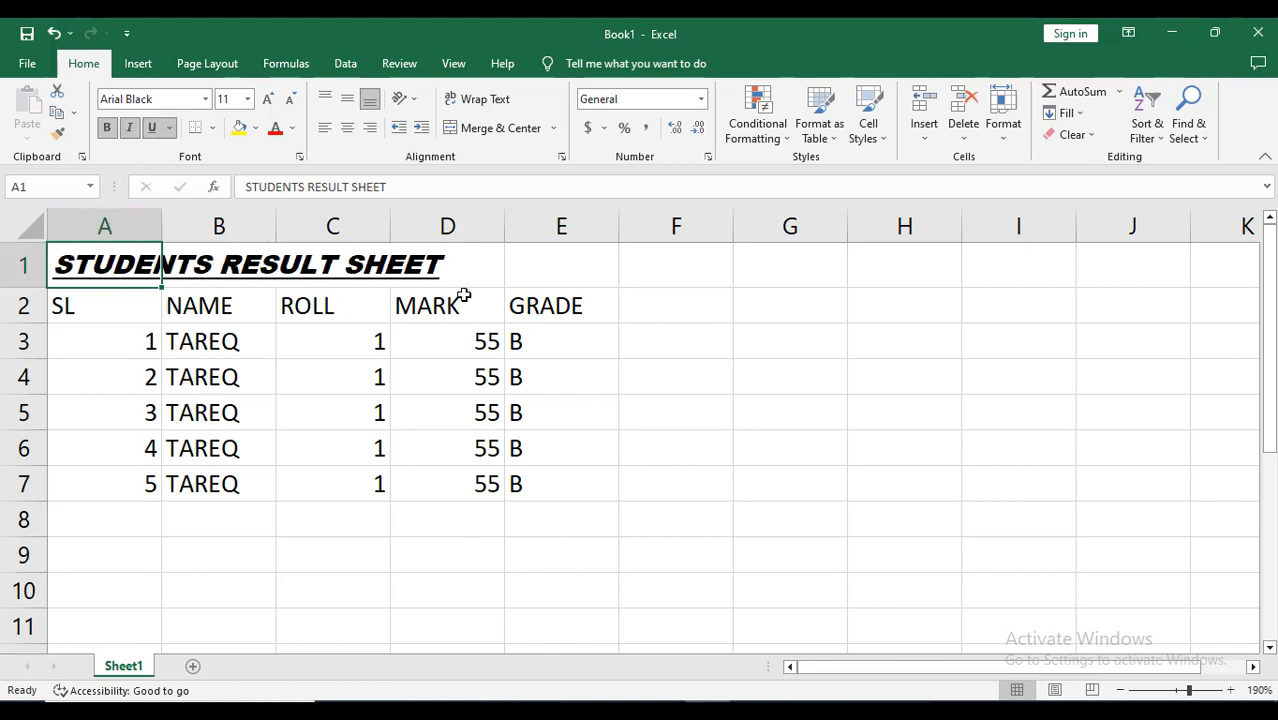
click(130, 128)
click(152, 128)
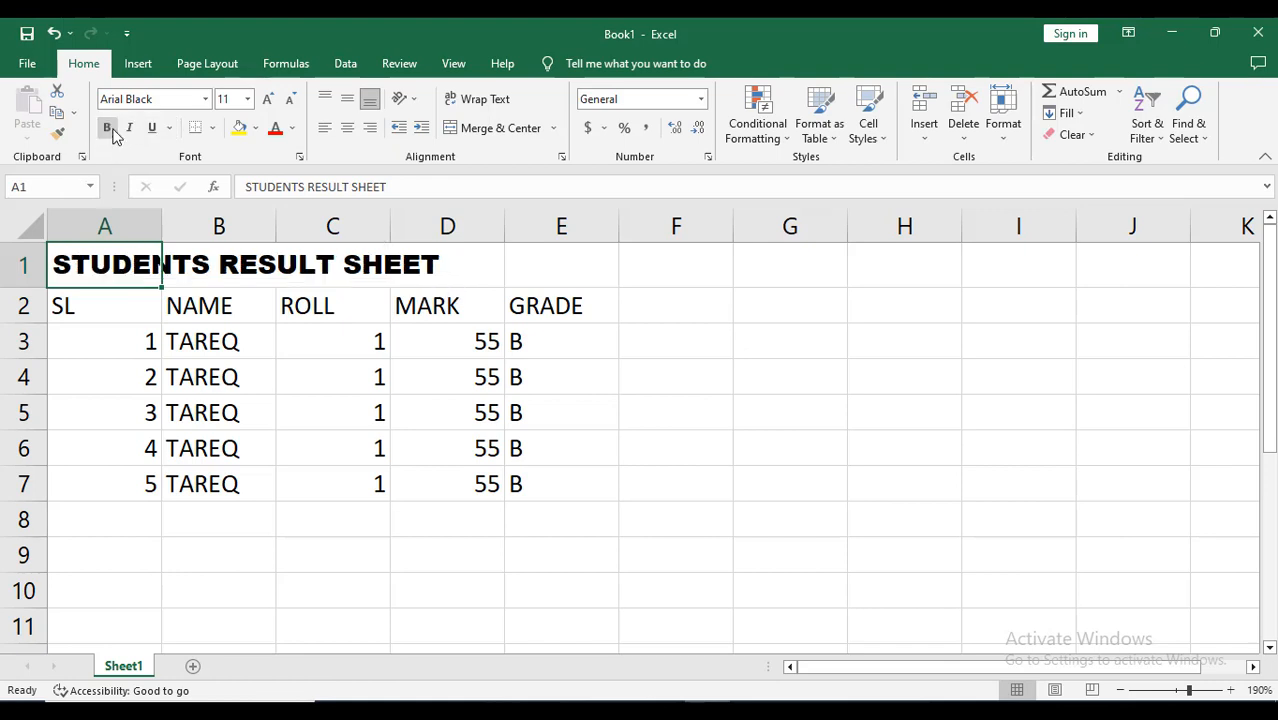
click(336, 375)
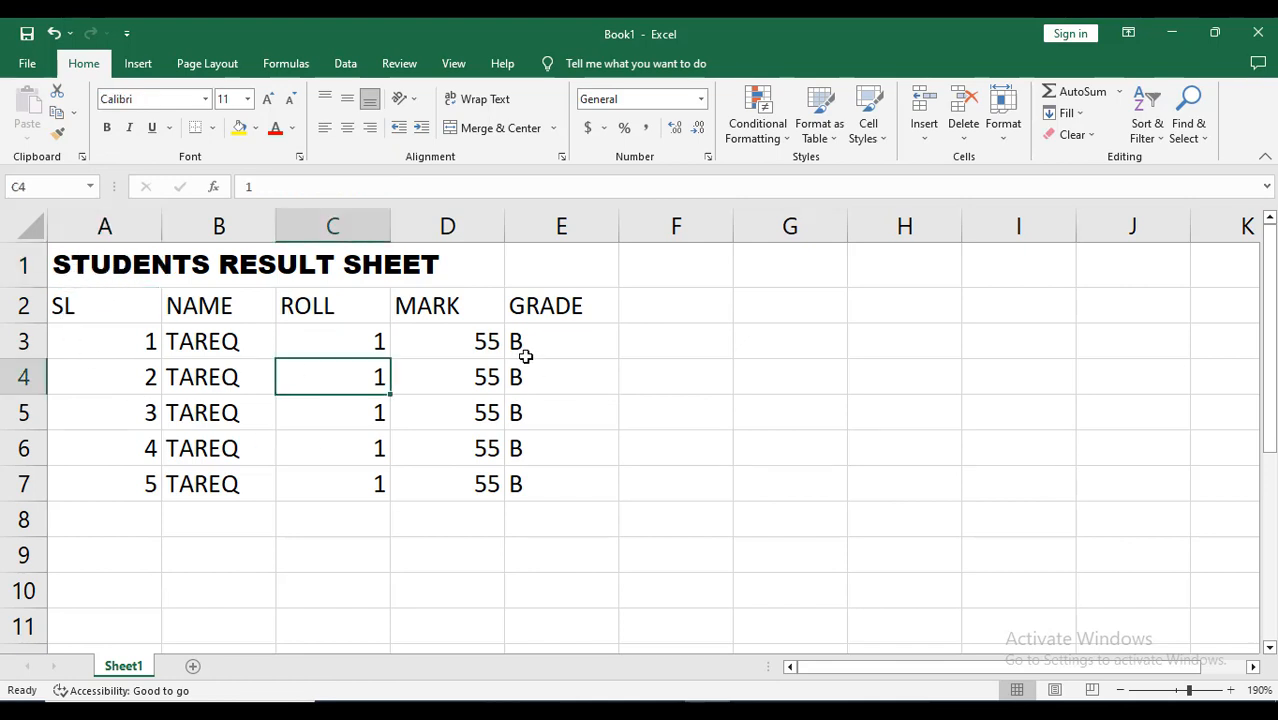
click(487, 485)
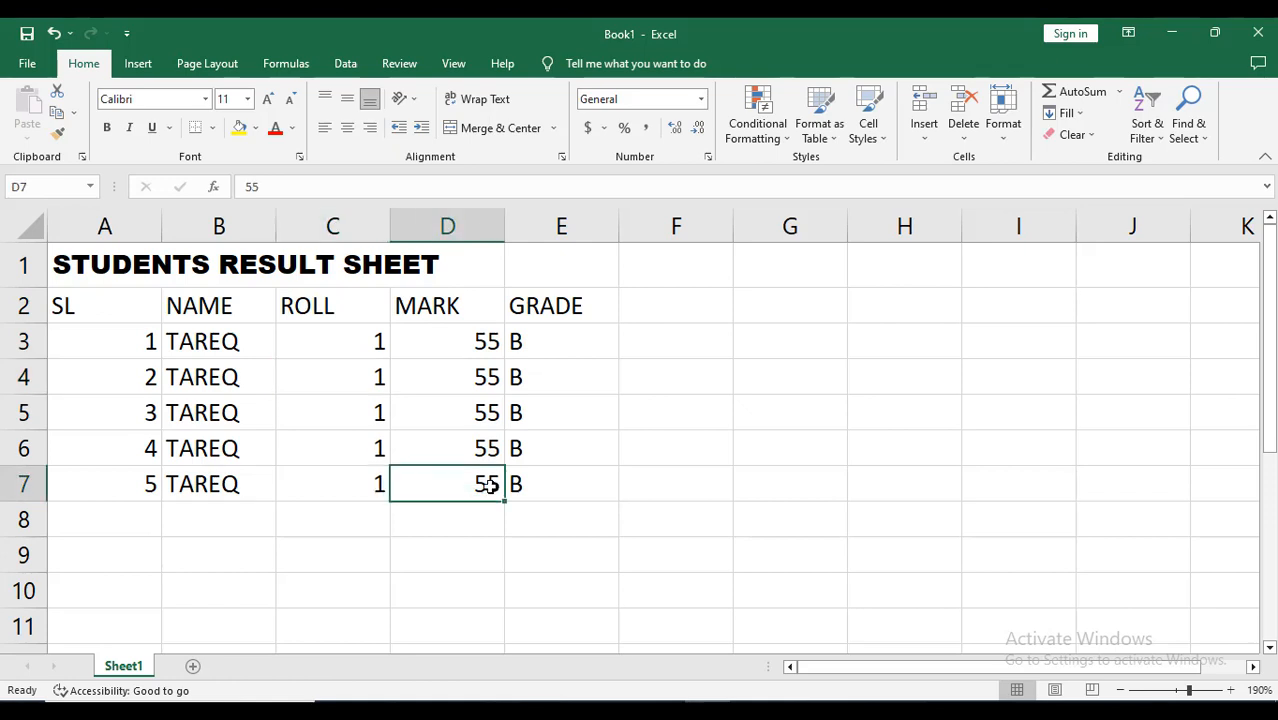
click(759, 326)
drag(726, 300, 989, 557)
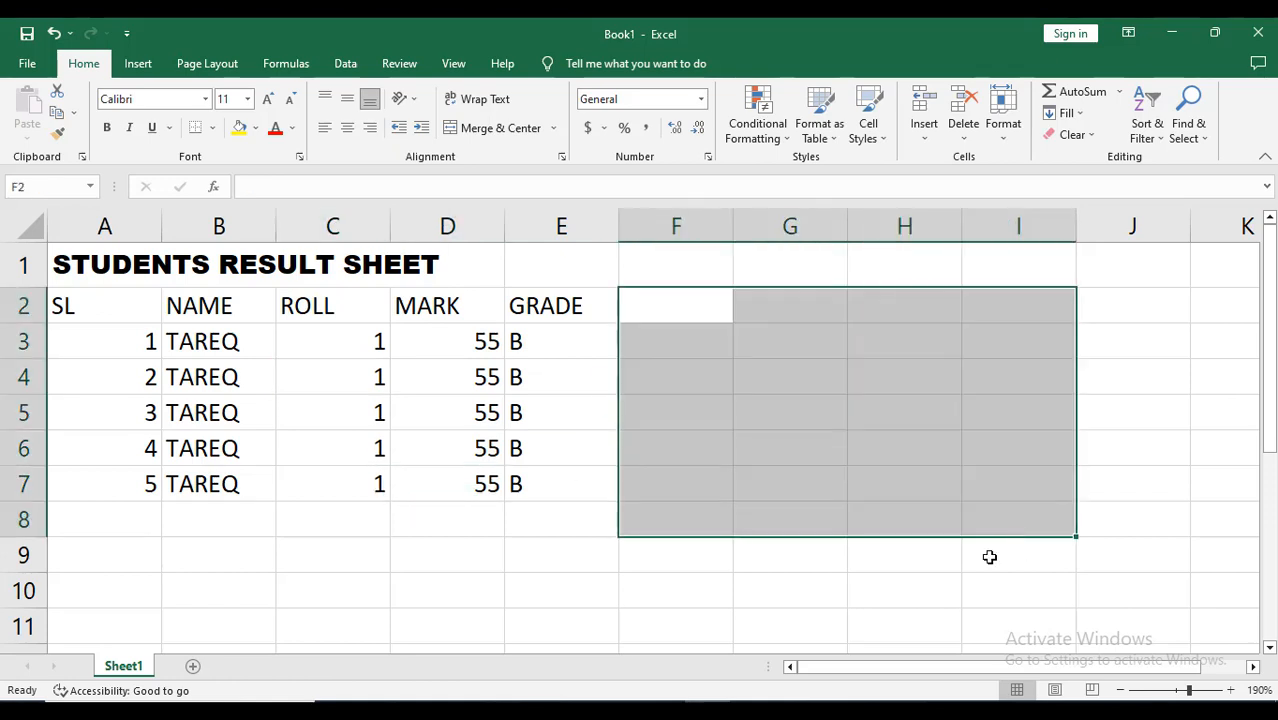
click(930, 556)
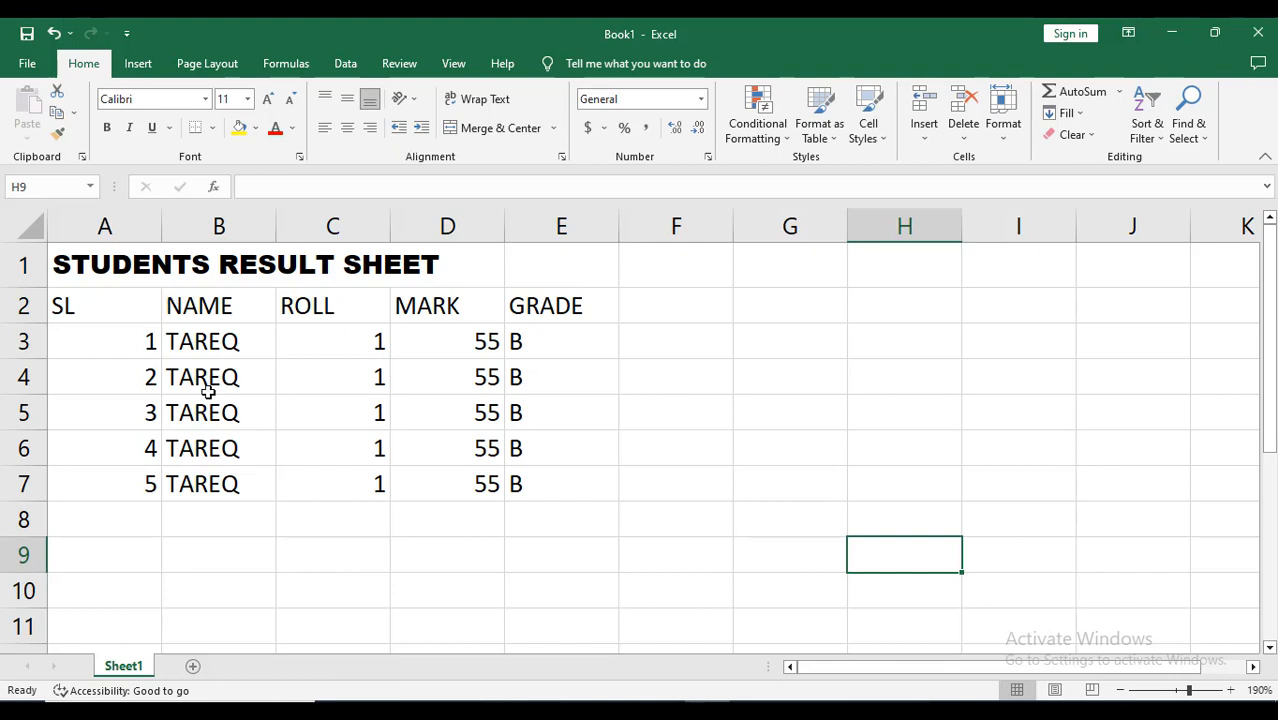
drag(73, 264, 565, 501)
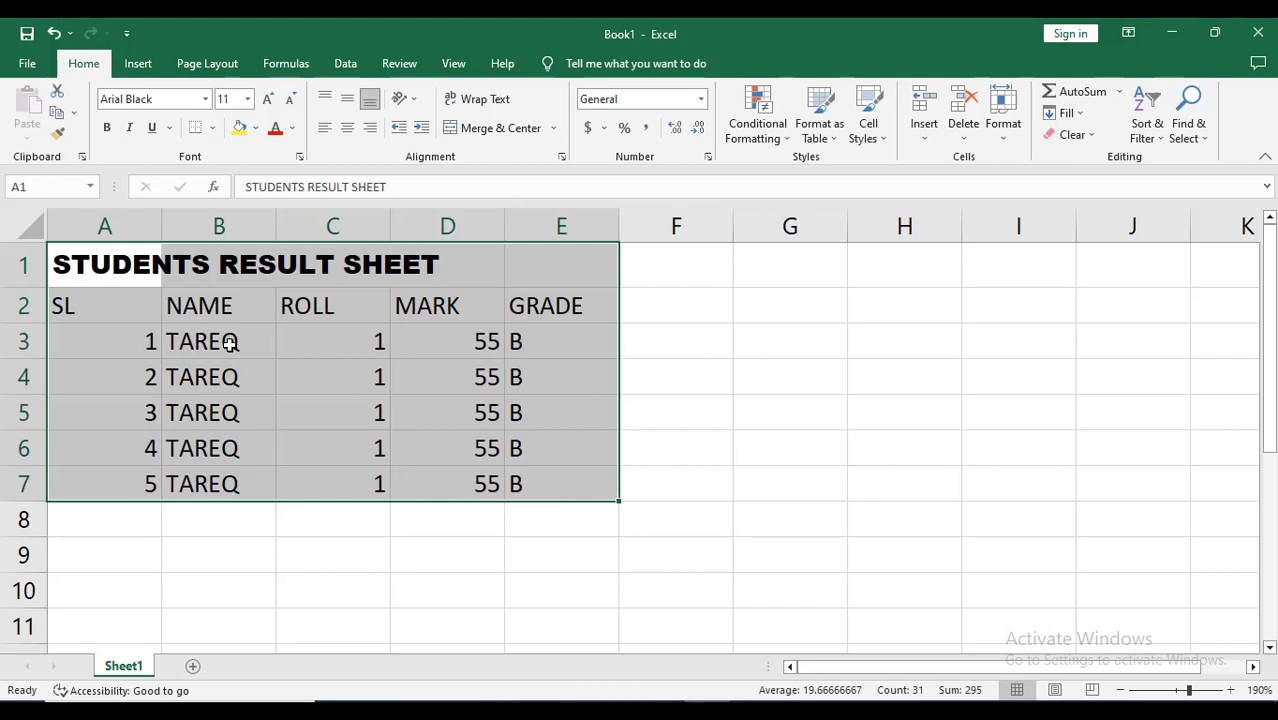
click(228, 337)
Apply thick outside borders around the title row cells A1:E1
drag(91, 263, 587, 269)
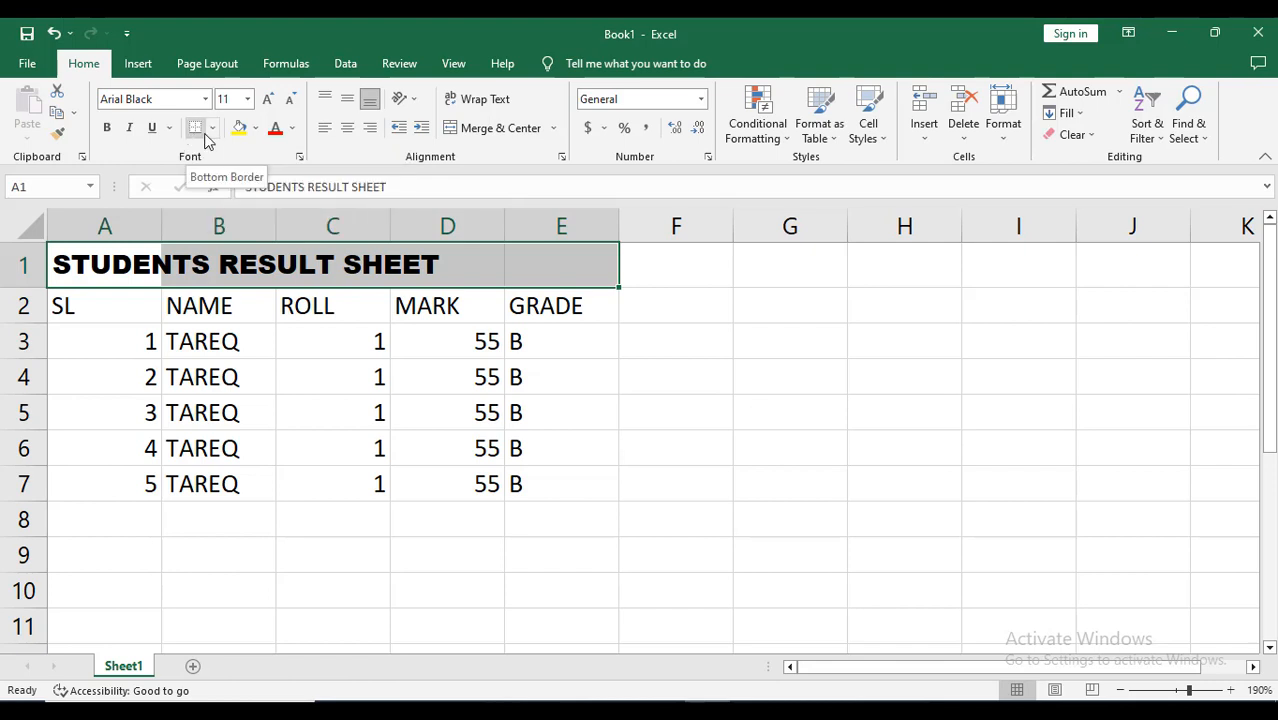
click(213, 130)
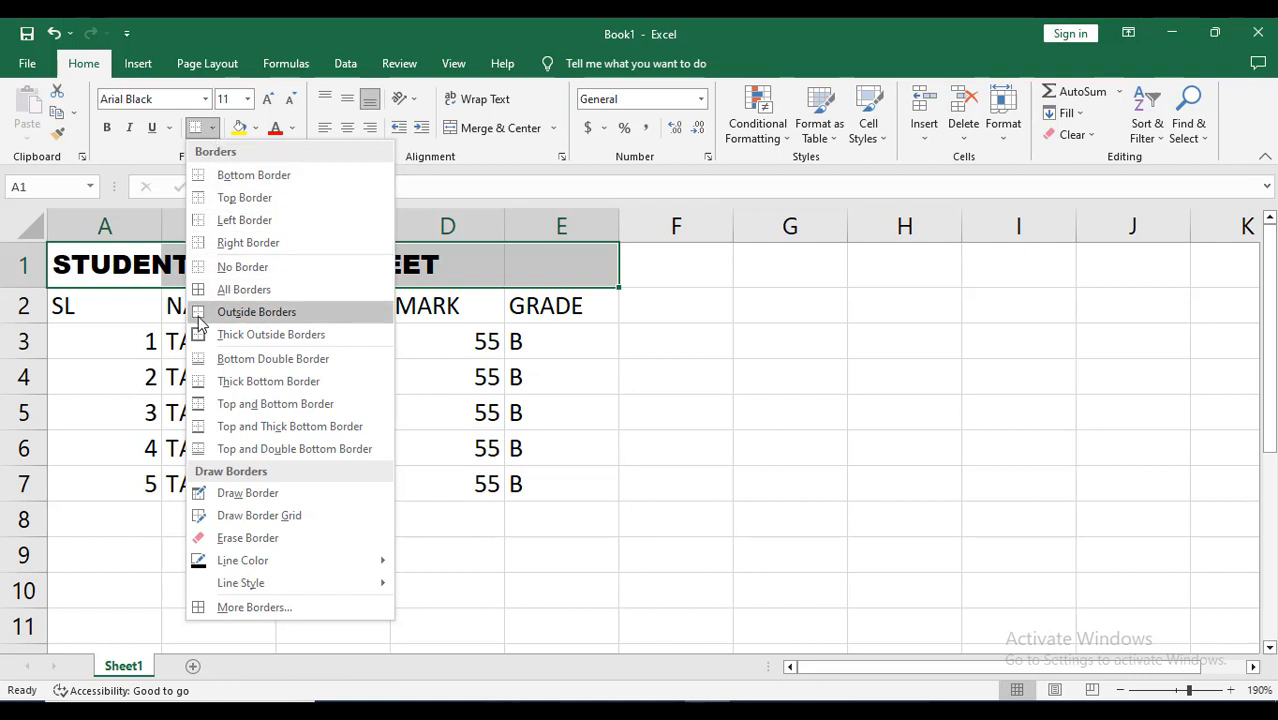
click(295, 343)
click(742, 434)
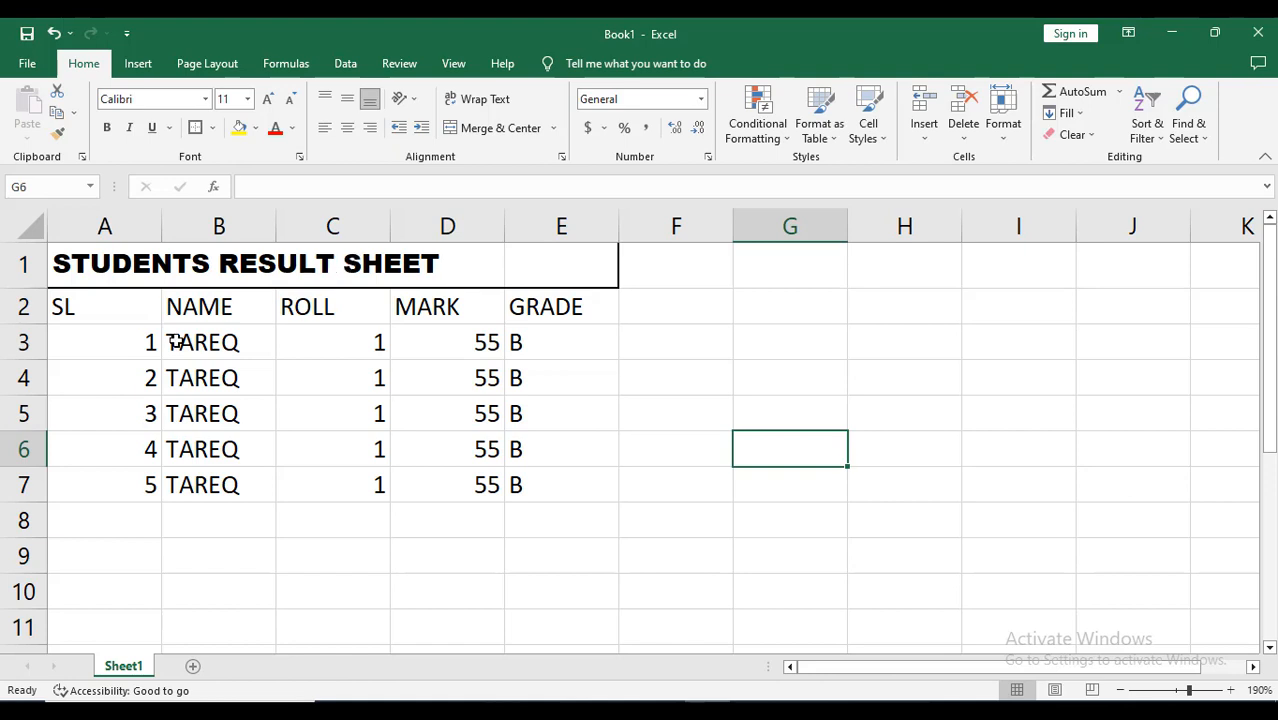
Apply all borders to the table's header and data cells A2:E7
drag(88, 311, 568, 479)
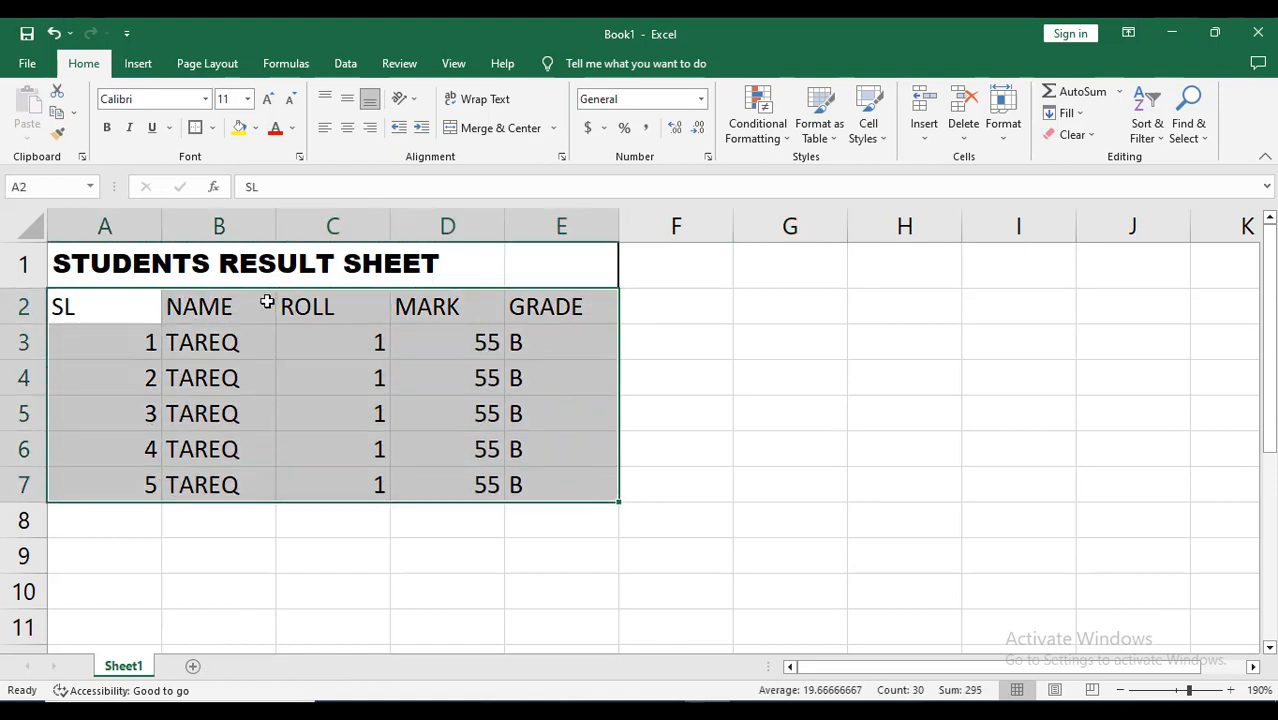
click(212, 130)
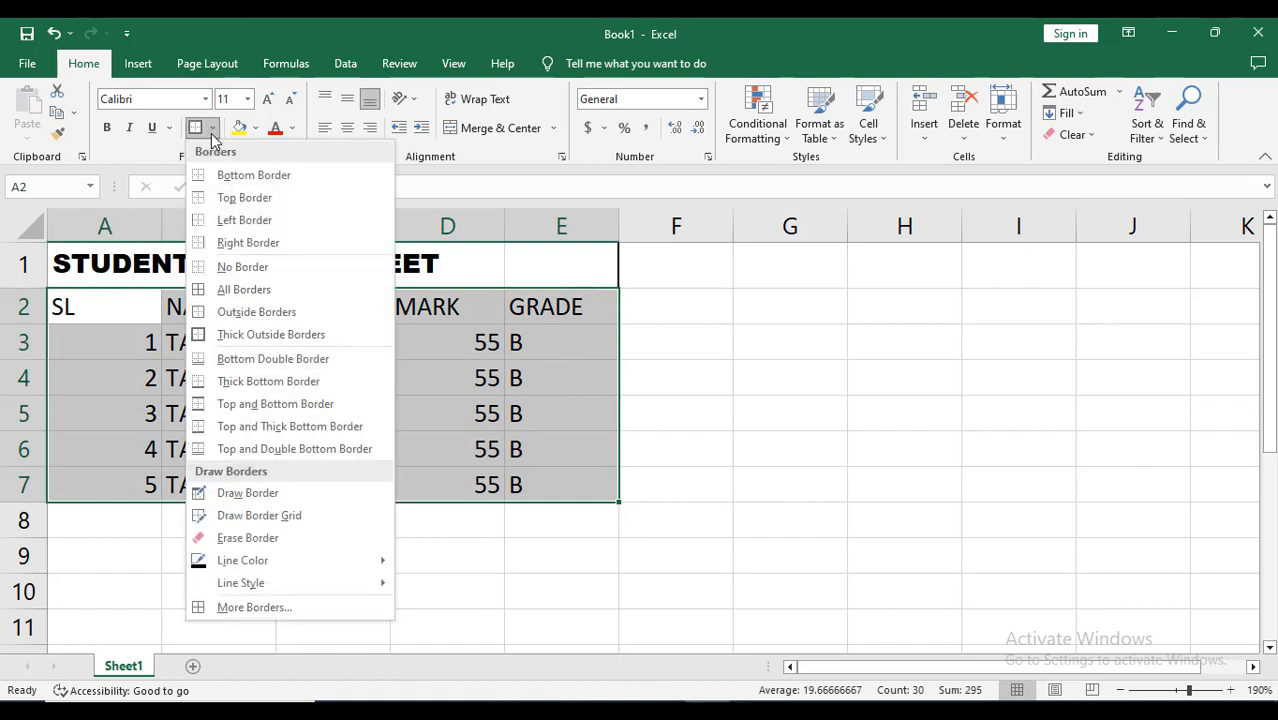
click(244, 290)
click(284, 434)
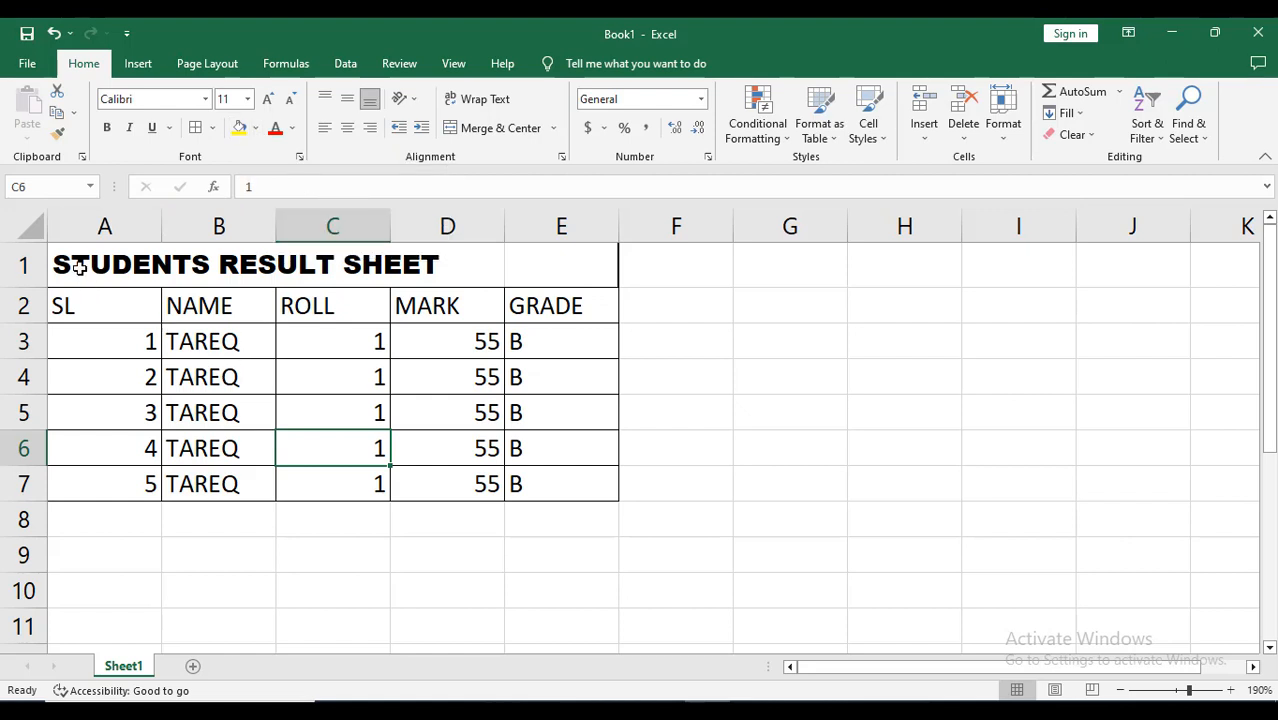
Fill the title row cells A1:E1 with a dark green theme colour
drag(79, 267, 530, 264)
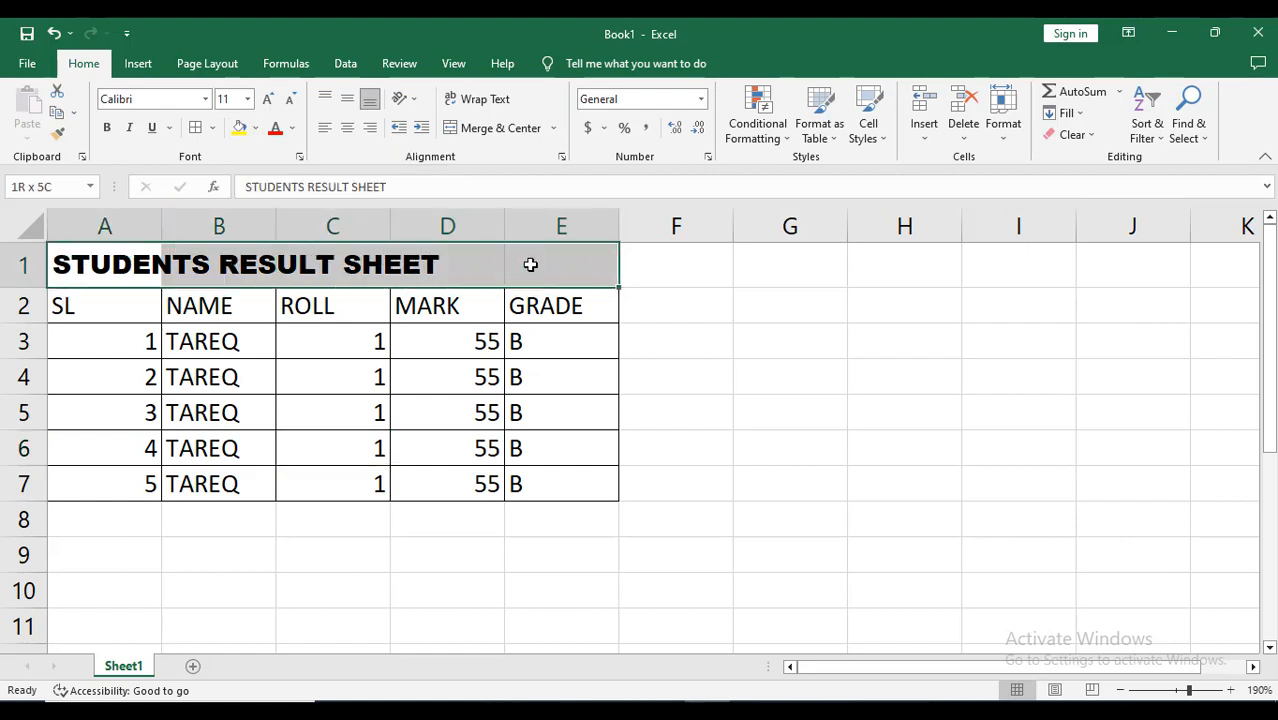
click(257, 131)
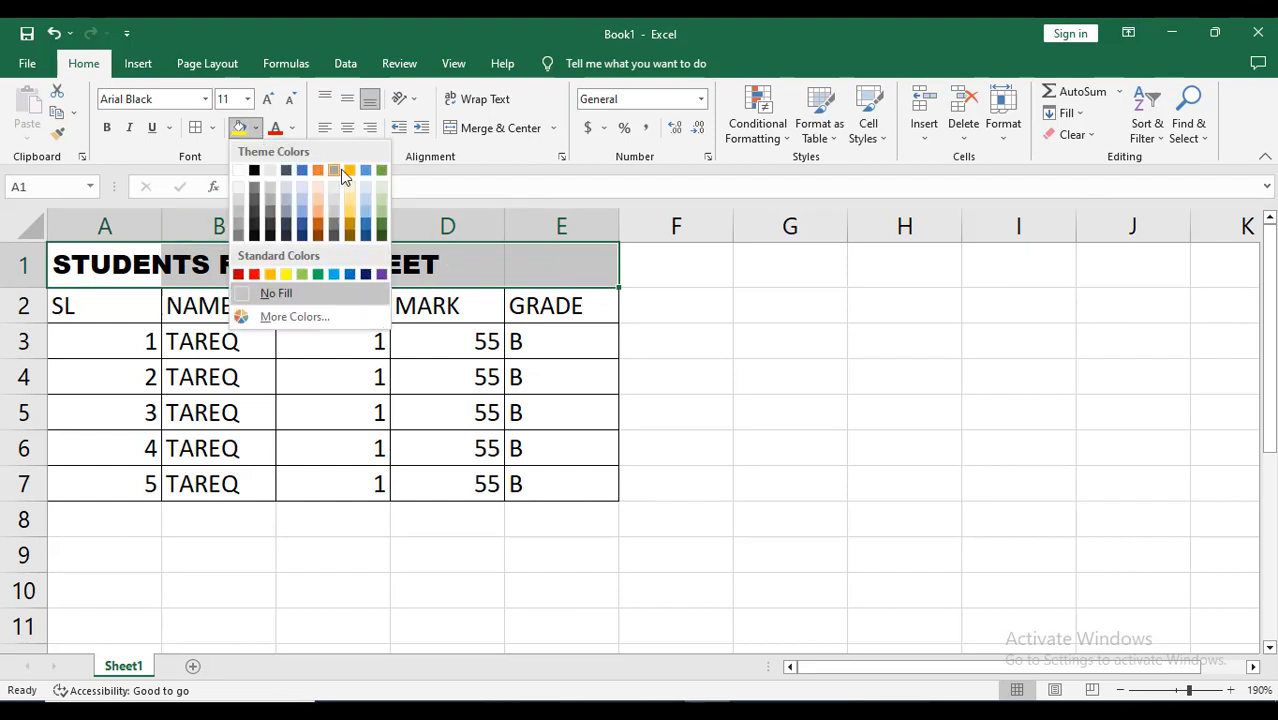
click(381, 229)
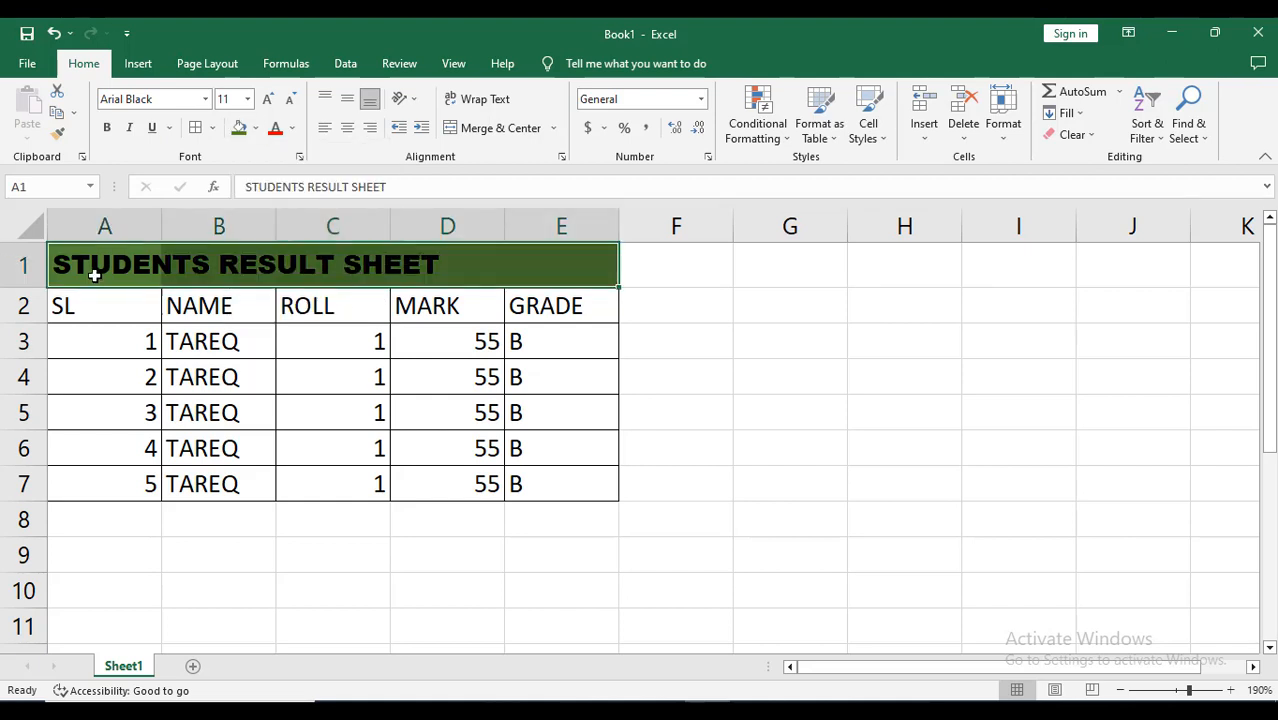
click(694, 407)
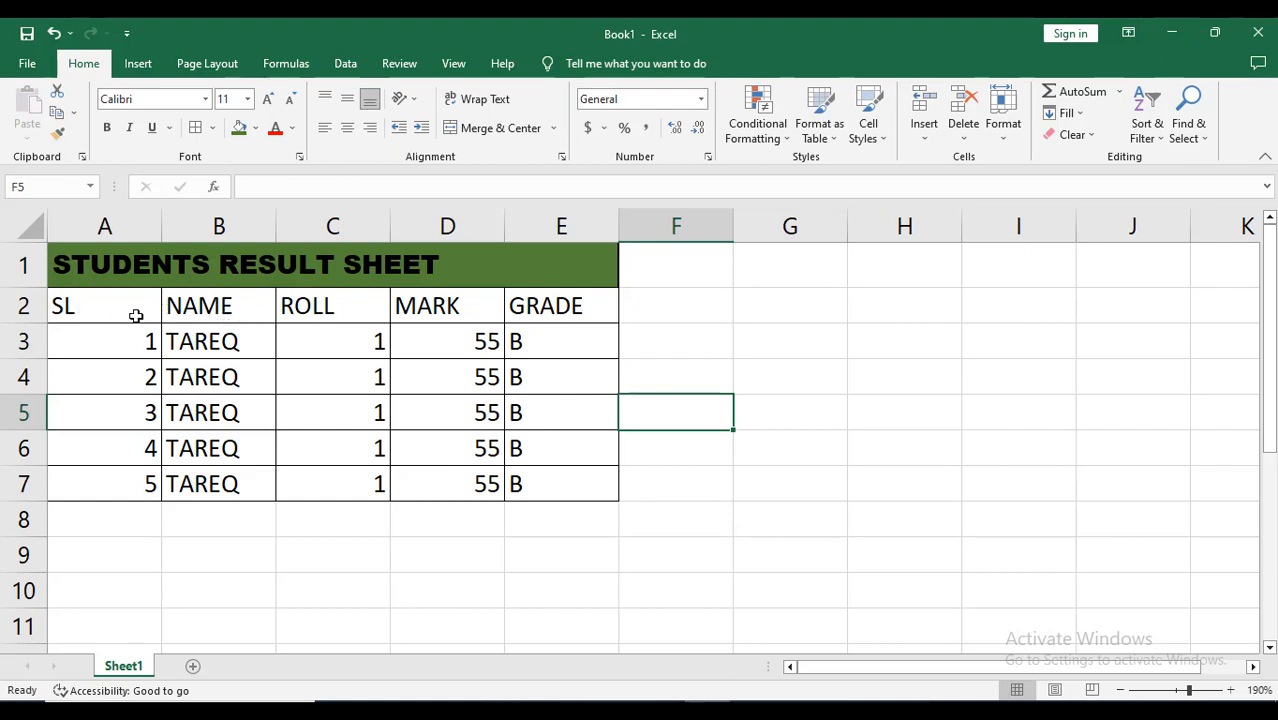
Fill the header row cells A2:E2 with a darker blue theme colour
drag(88, 313, 536, 300)
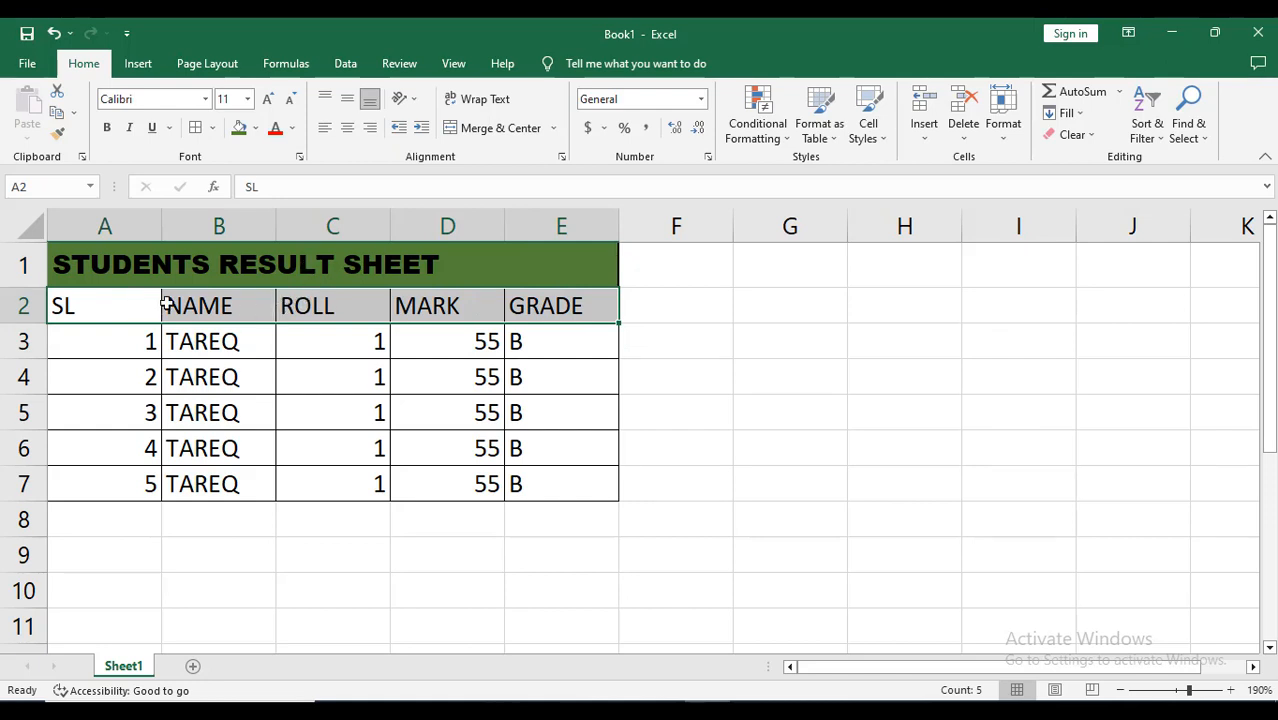
click(256, 128)
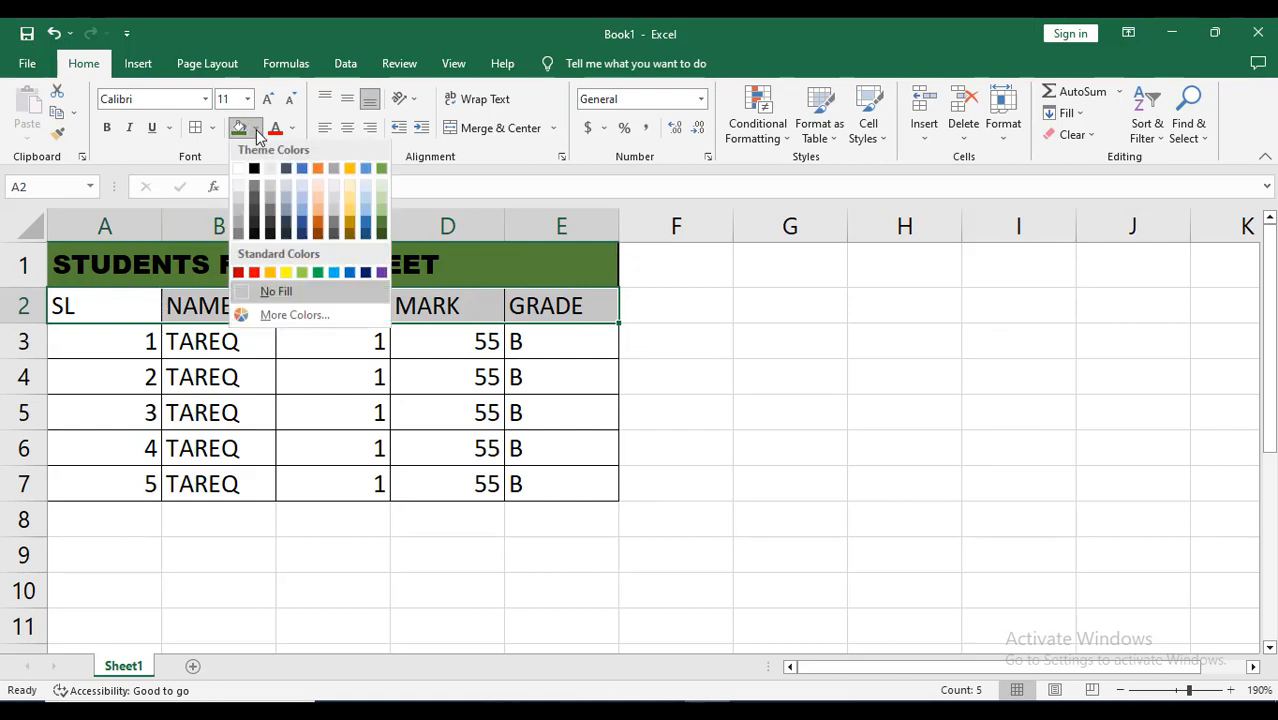
click(366, 228)
click(465, 438)
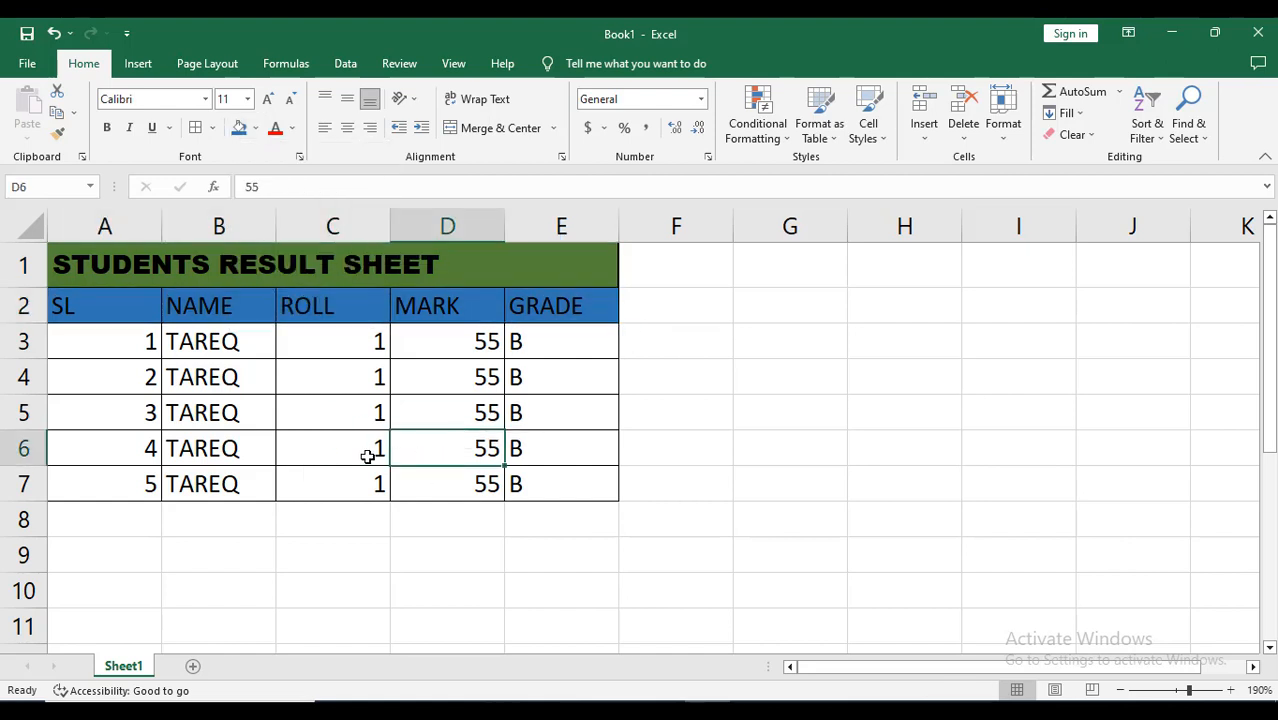
Fill alternate data rows A3:E3, A5:E5 and A7:E7 with a light gold theme colour
drag(100, 341, 546, 342)
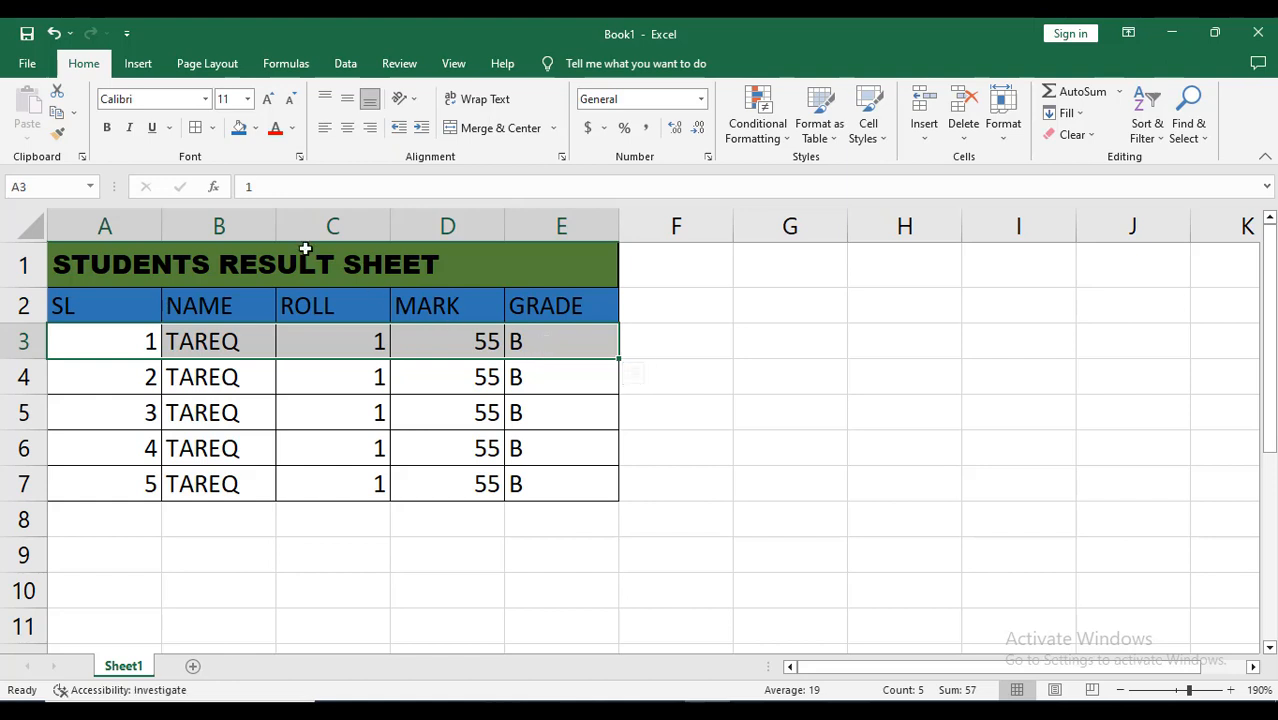
click(256, 128)
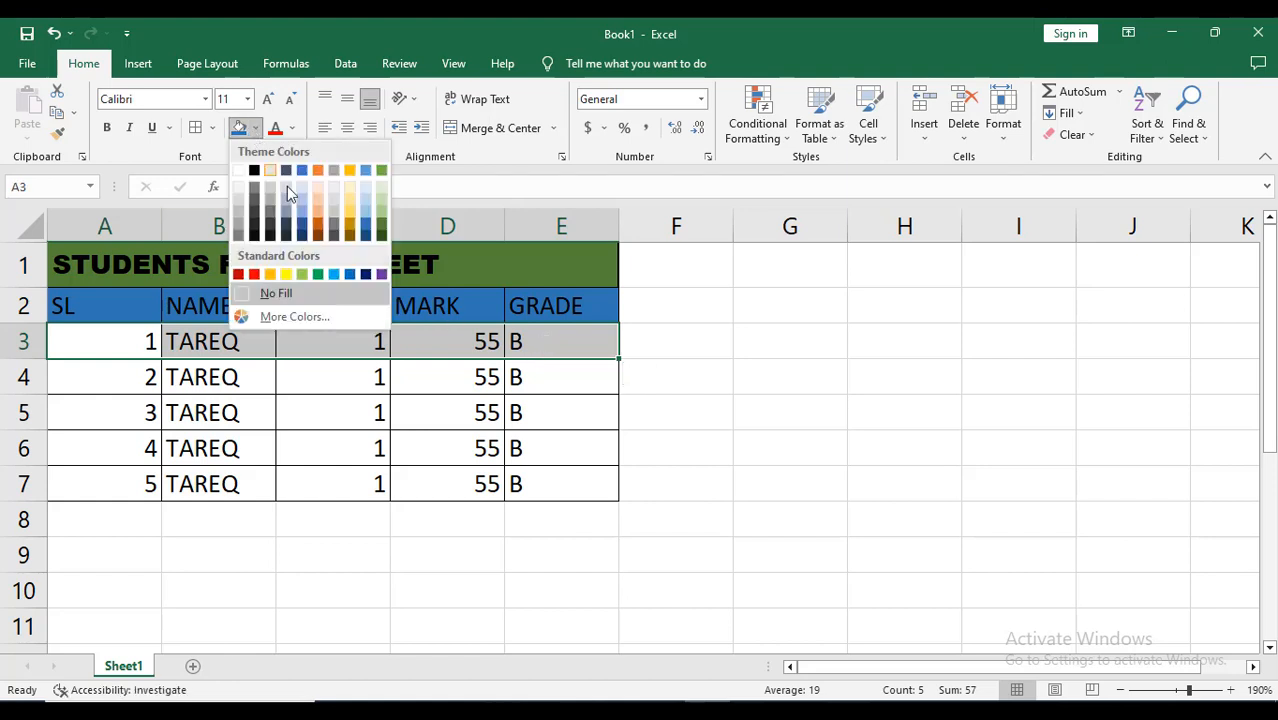
click(350, 204)
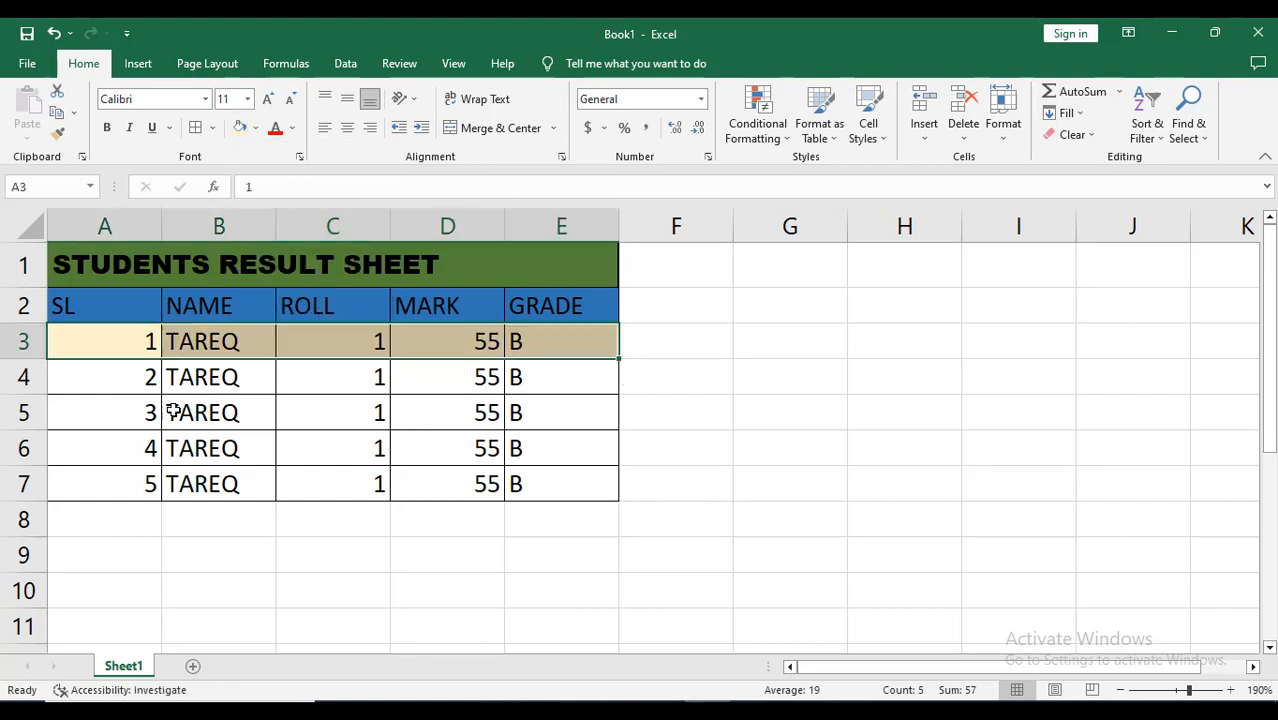
drag(108, 411, 544, 408)
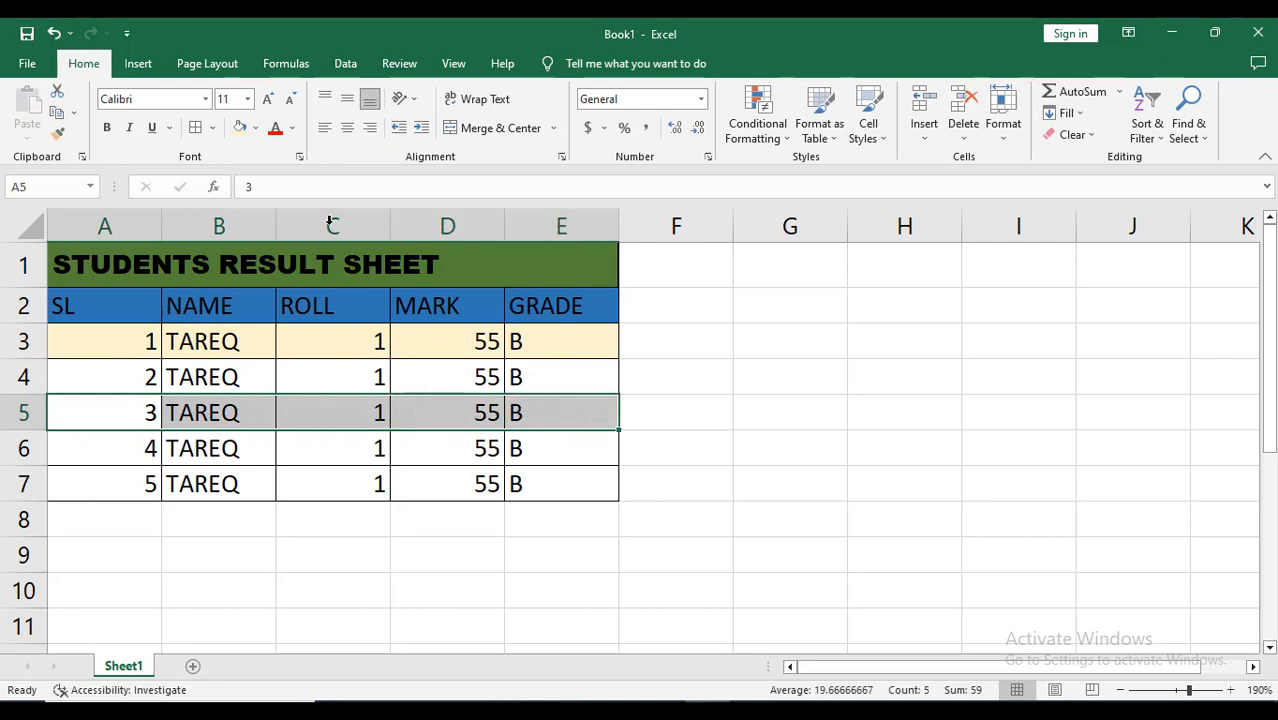
click(240, 127)
drag(148, 482, 554, 483)
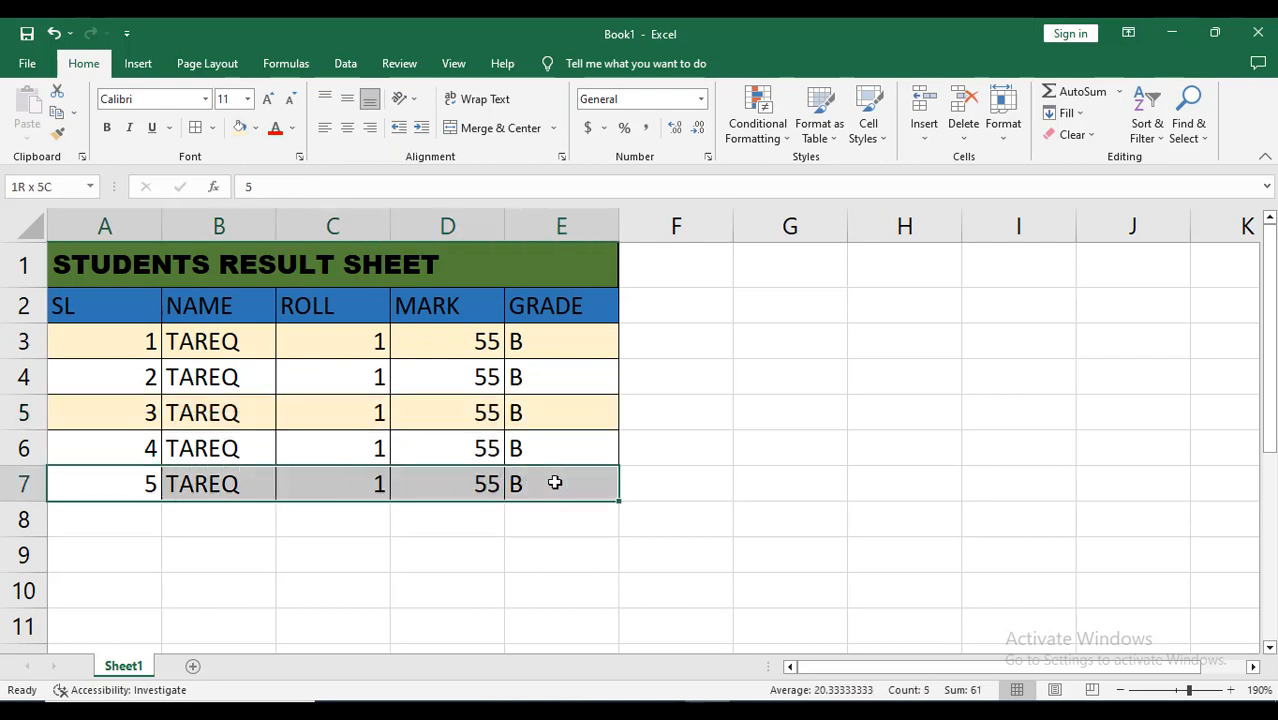
click(240, 127)
click(335, 372)
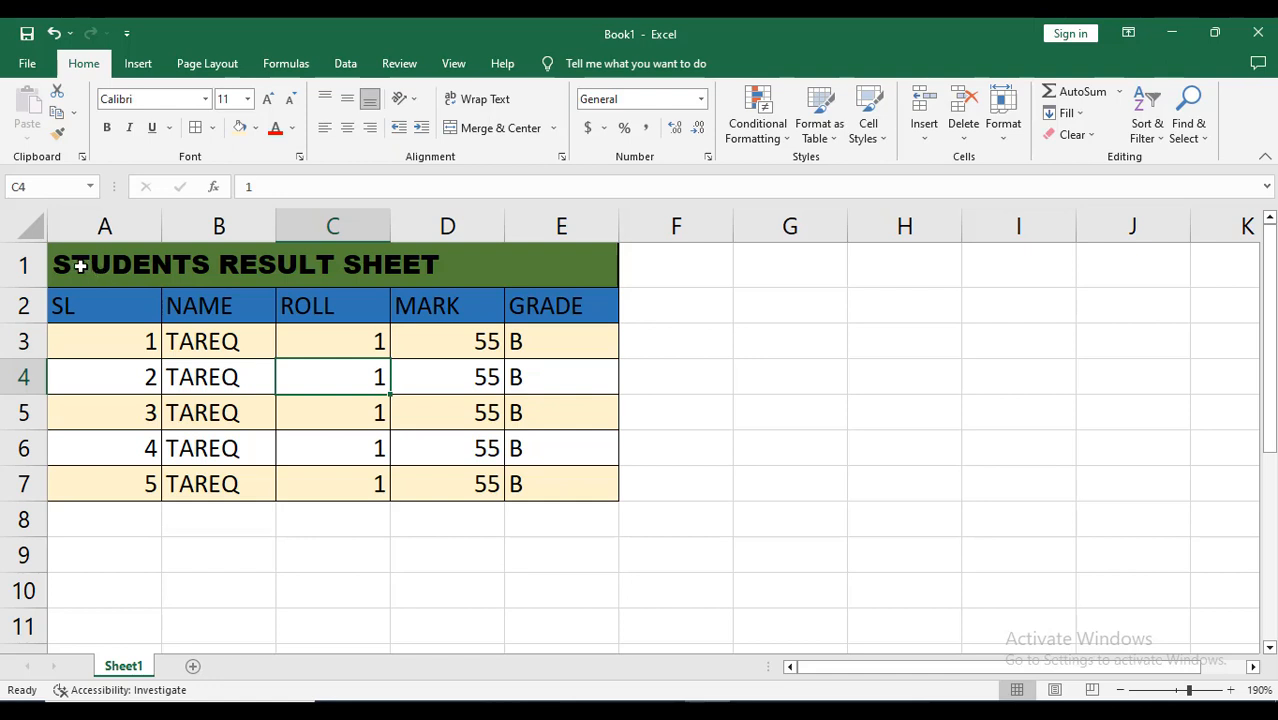
Change the font colour of the title in A1 to white
click(76, 265)
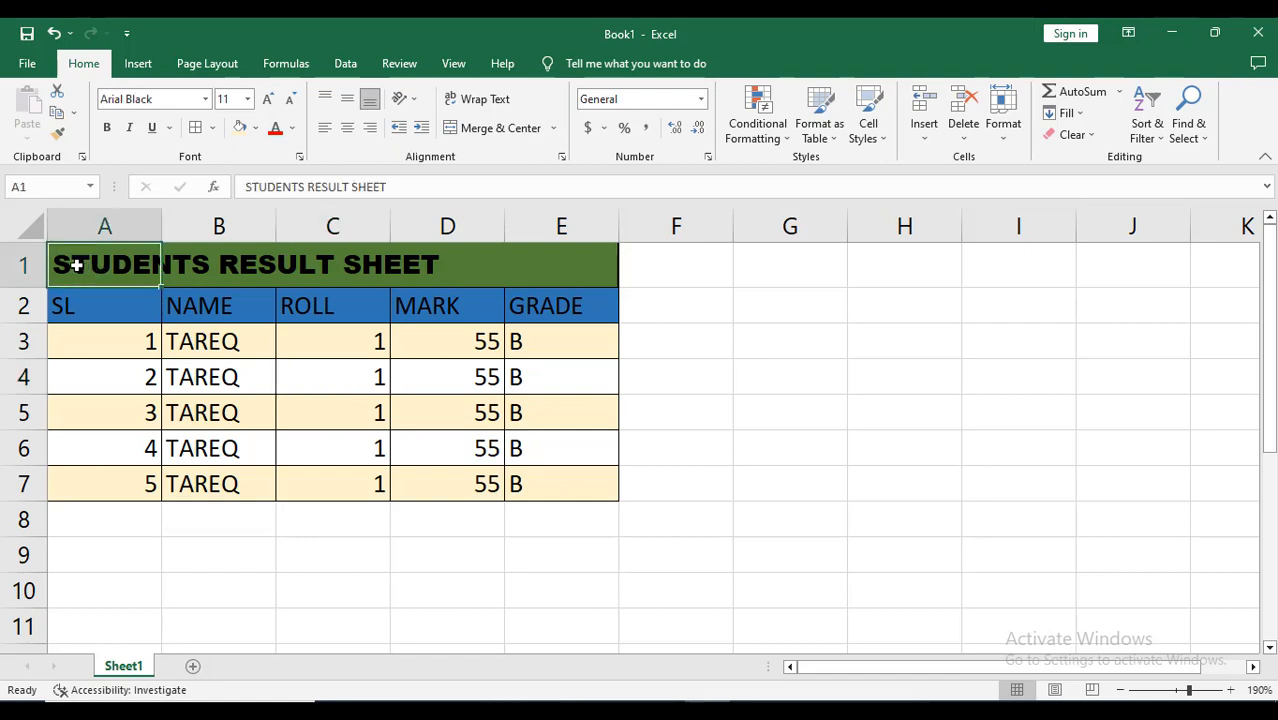
click(292, 128)
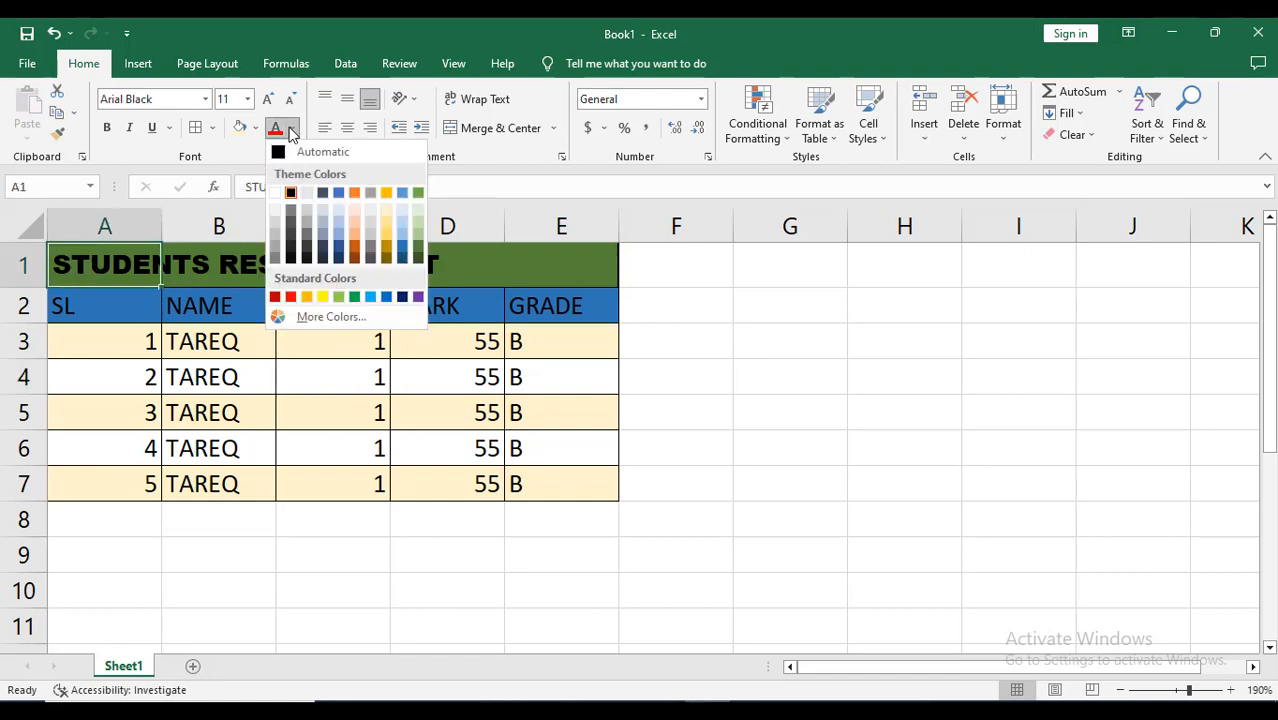
click(278, 194)
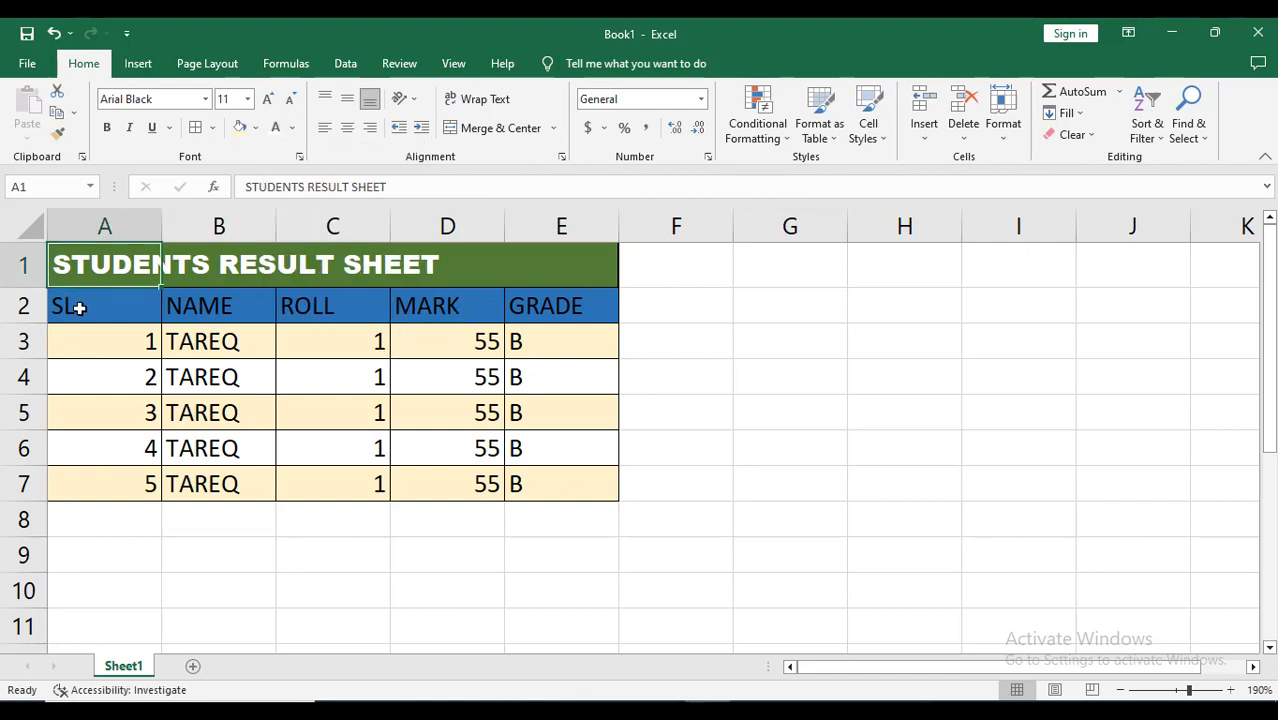
Make the header text in A2:E2 white and bold
drag(77, 306, 593, 310)
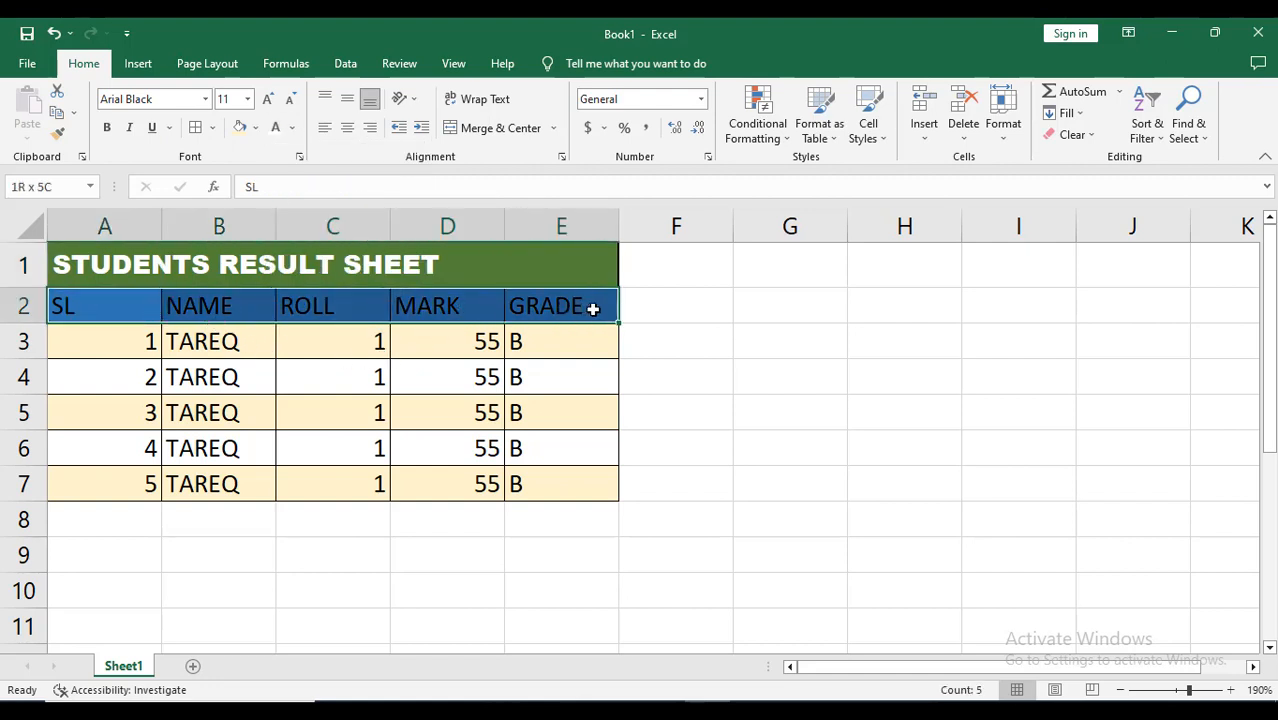
click(276, 127)
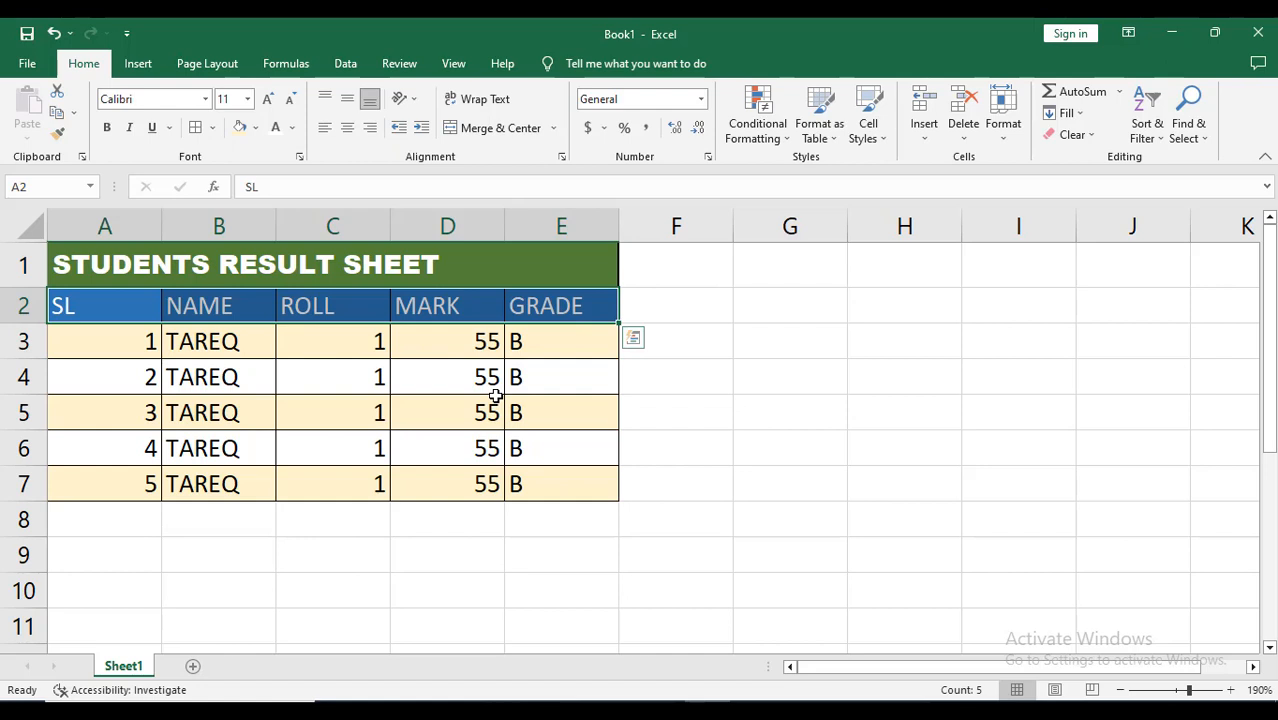
click(107, 127)
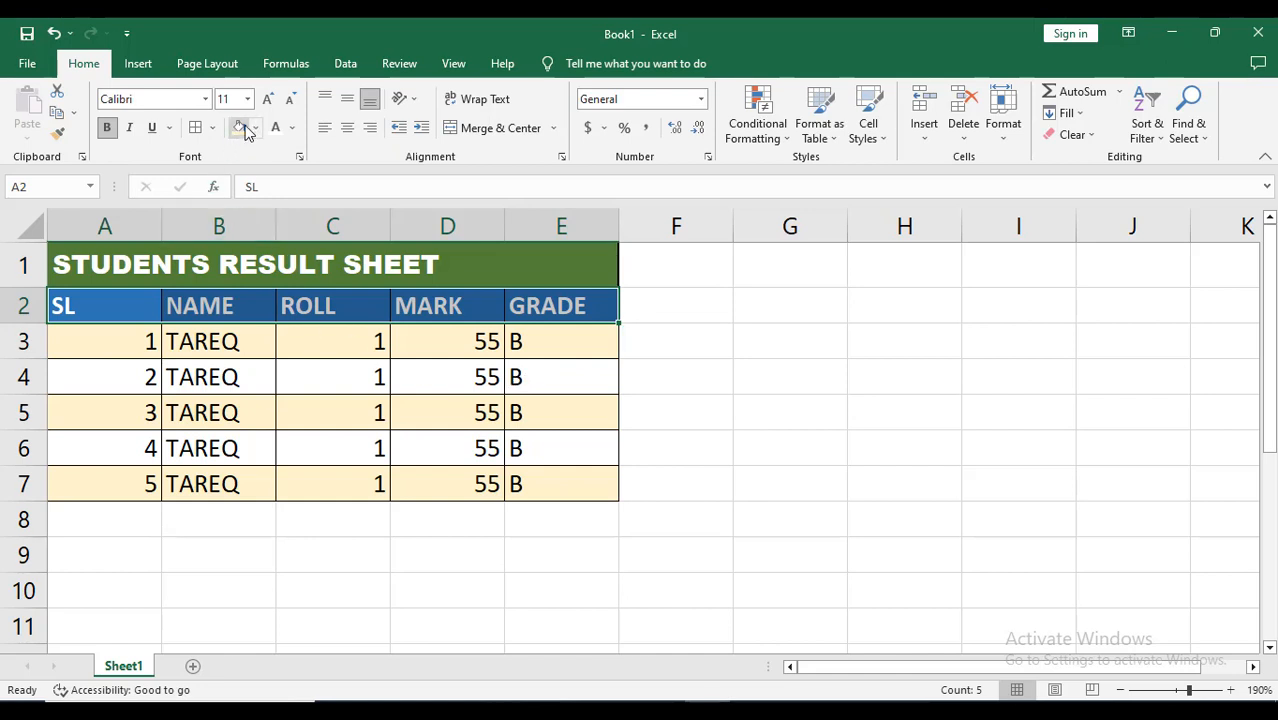
click(338, 350)
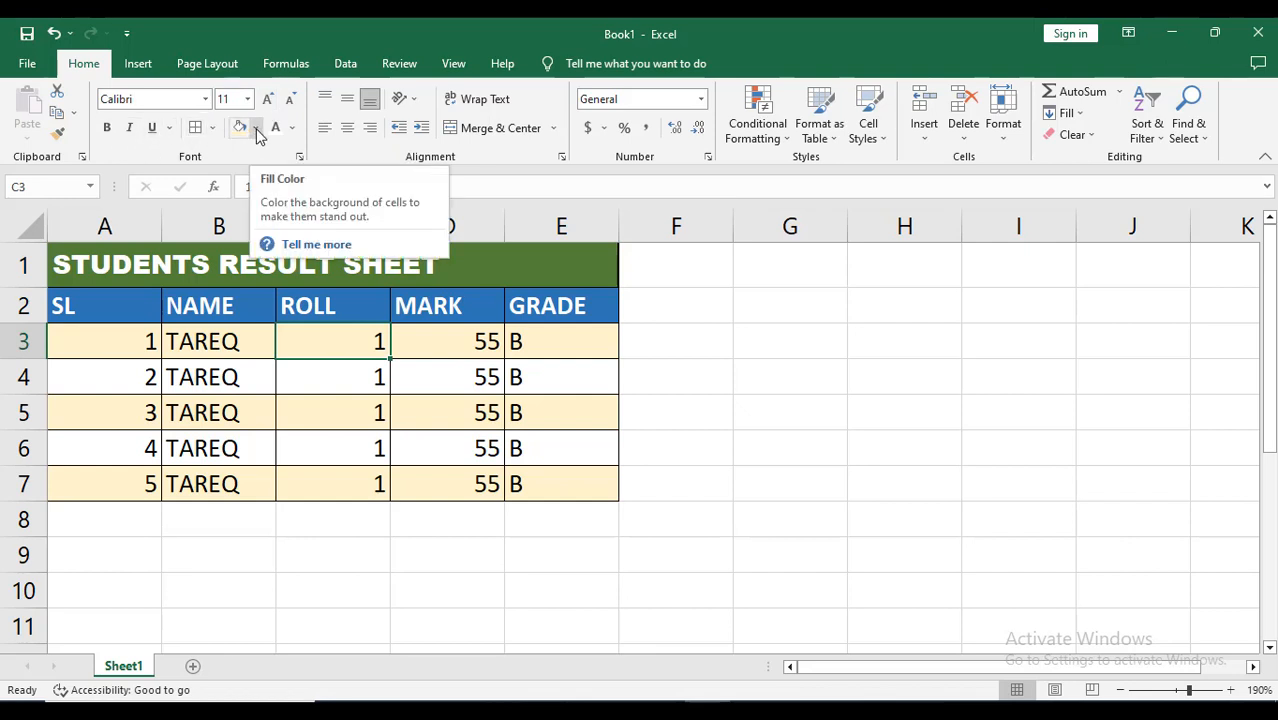
click(230, 408)
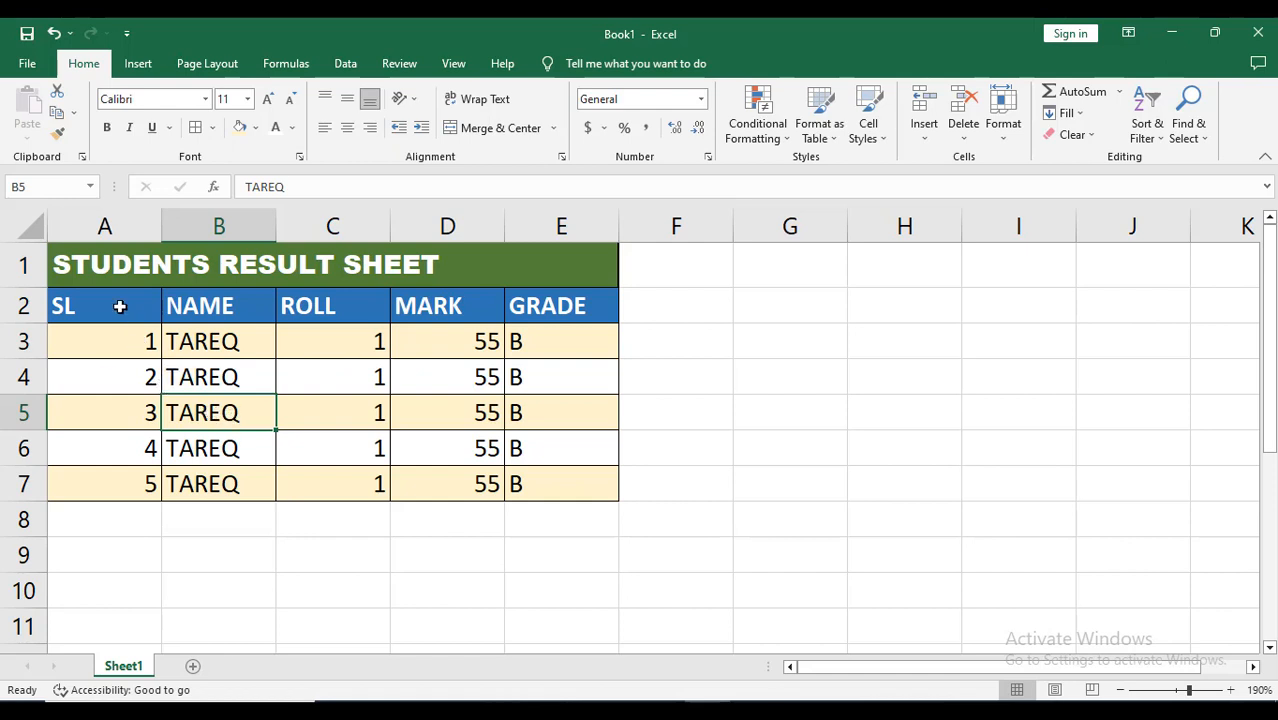
Try centre alignment on the title row cells A1:E1 and remove it again
drag(77, 270, 559, 260)
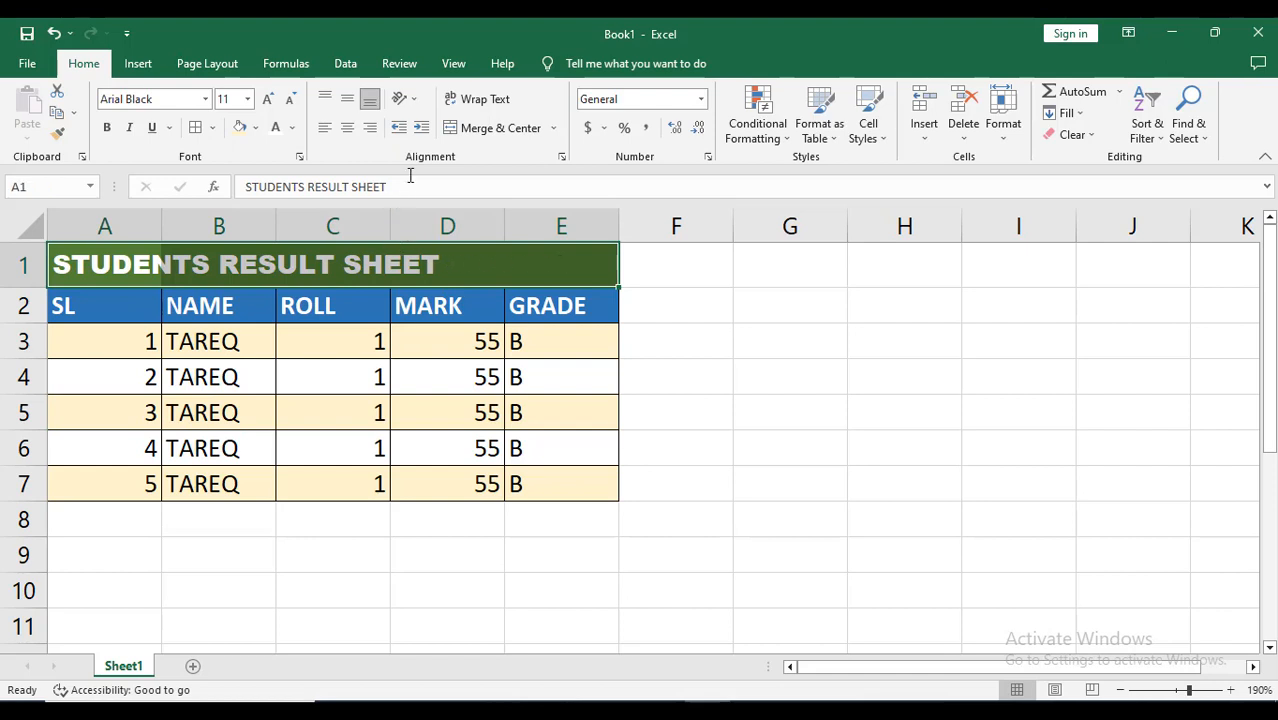
click(347, 133)
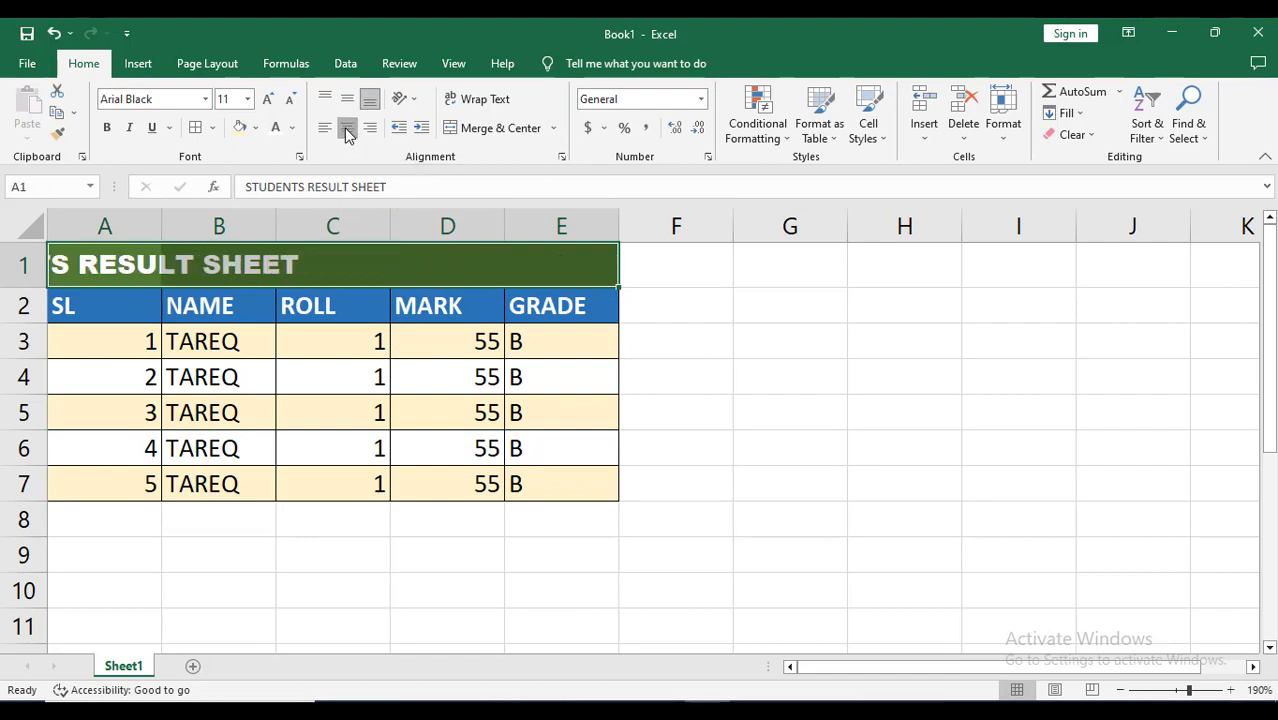
click(347, 133)
click(347, 133)
click(347, 133)
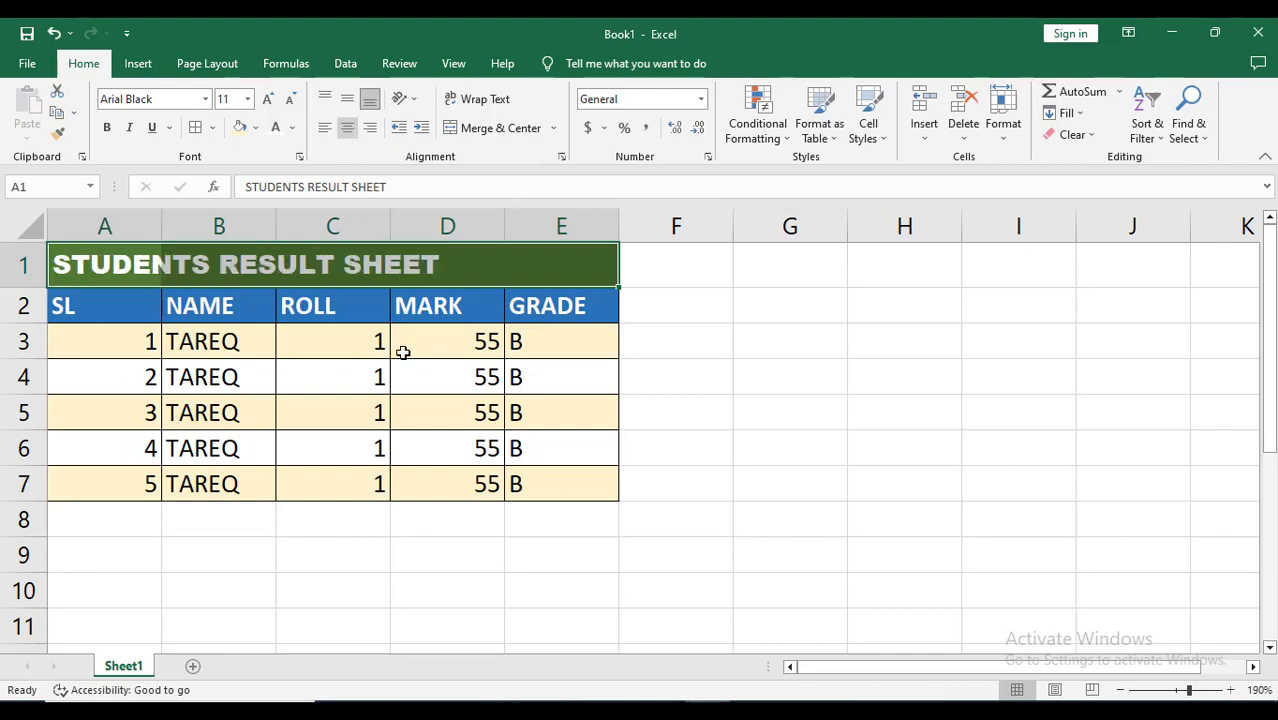
click(413, 367)
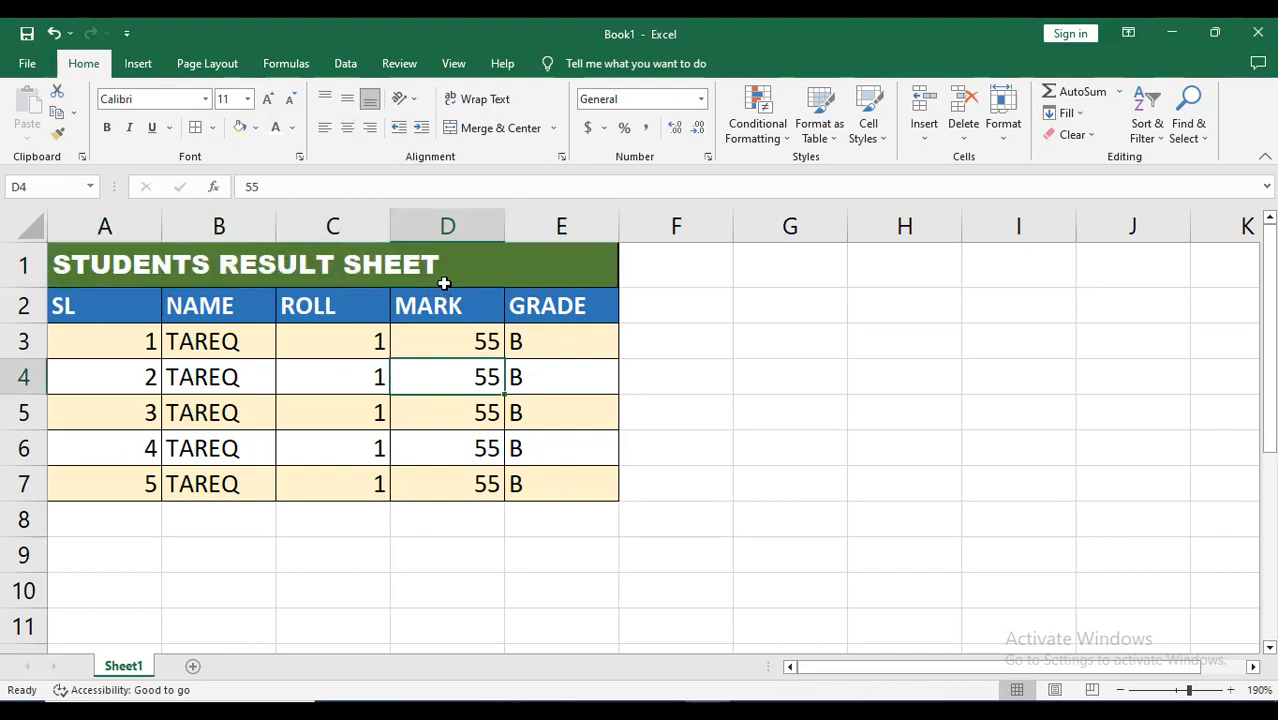
click(112, 268)
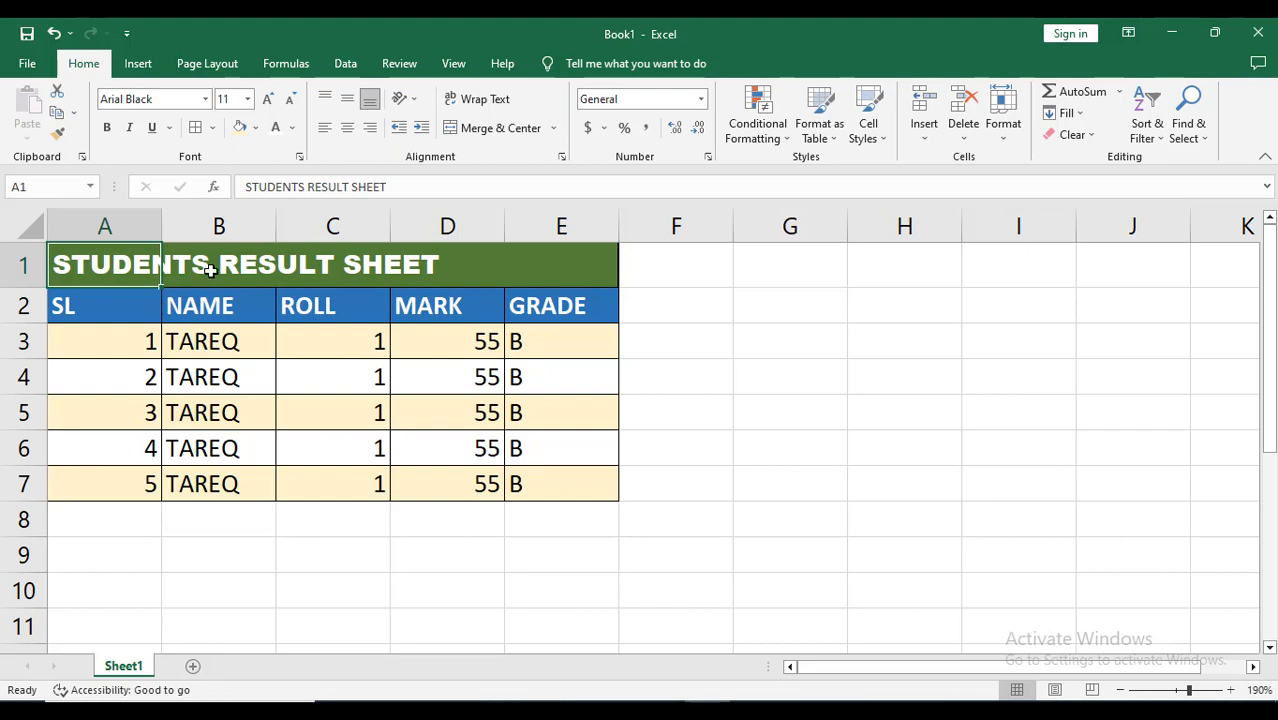
click(210, 271)
click(340, 265)
click(448, 264)
click(560, 265)
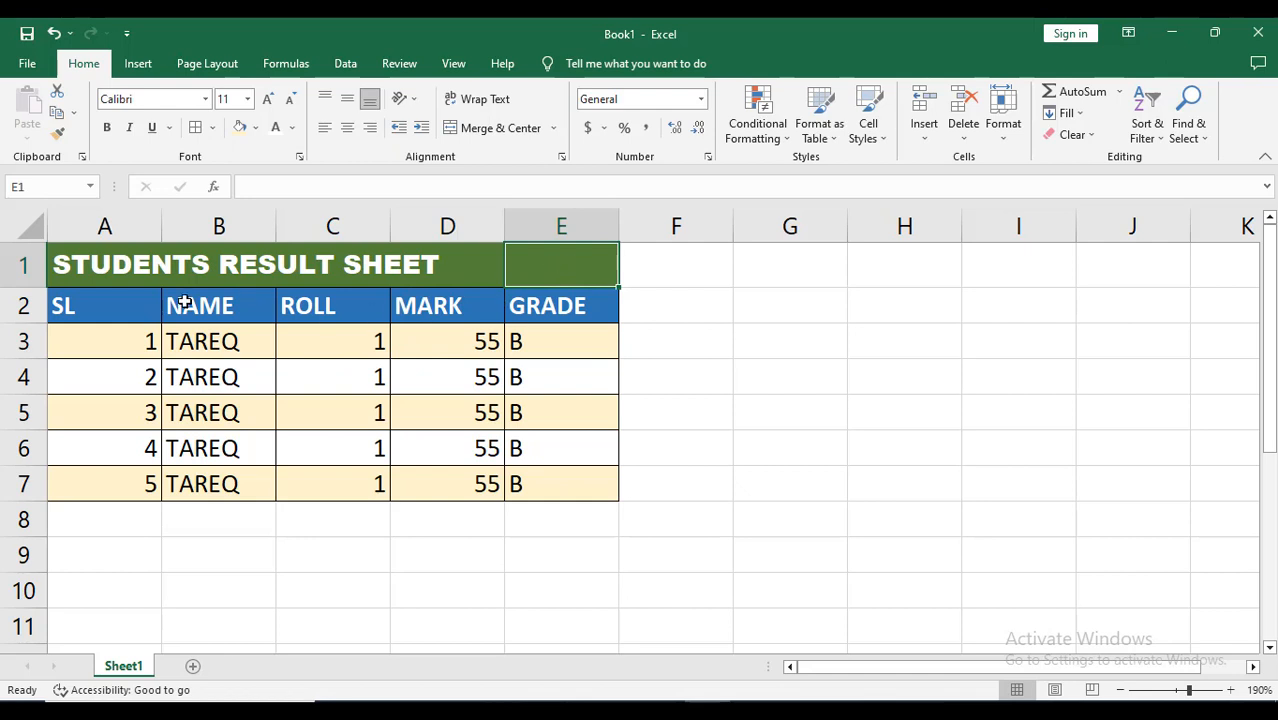
Merge the title row cells A1:E1 and centre the title across them
click(66, 265)
drag(395, 265, 573, 263)
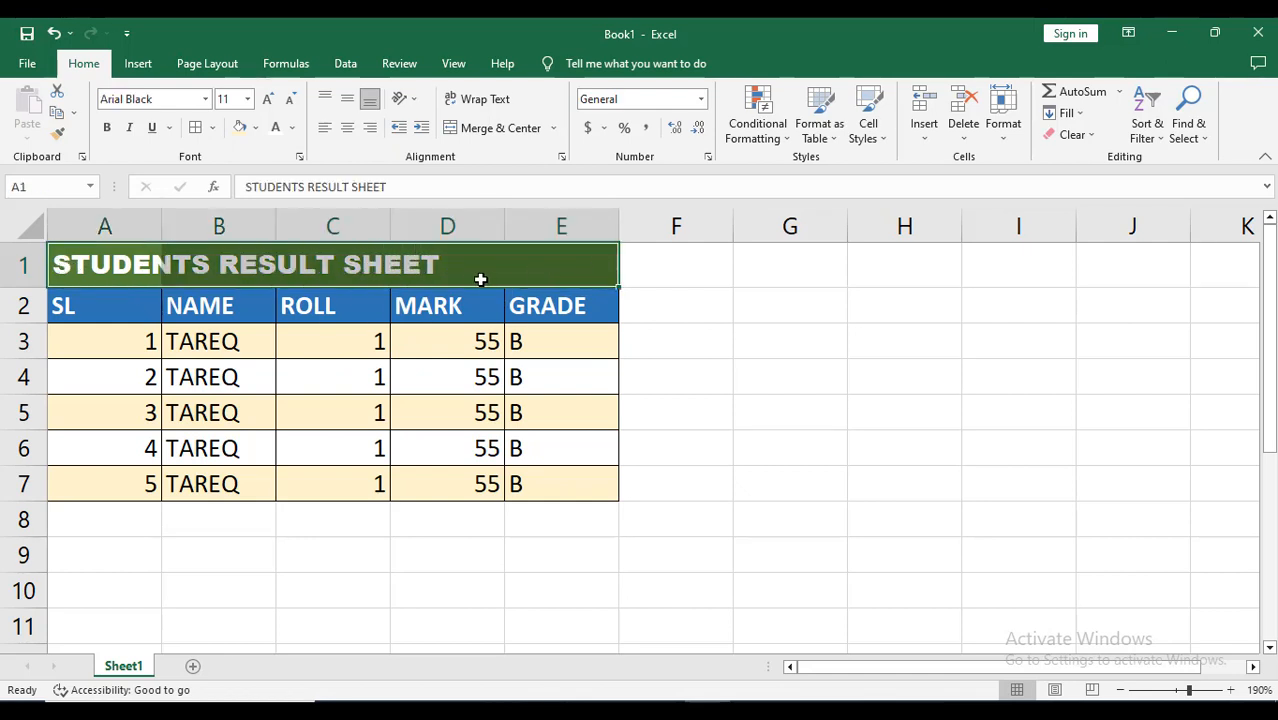
click(494, 129)
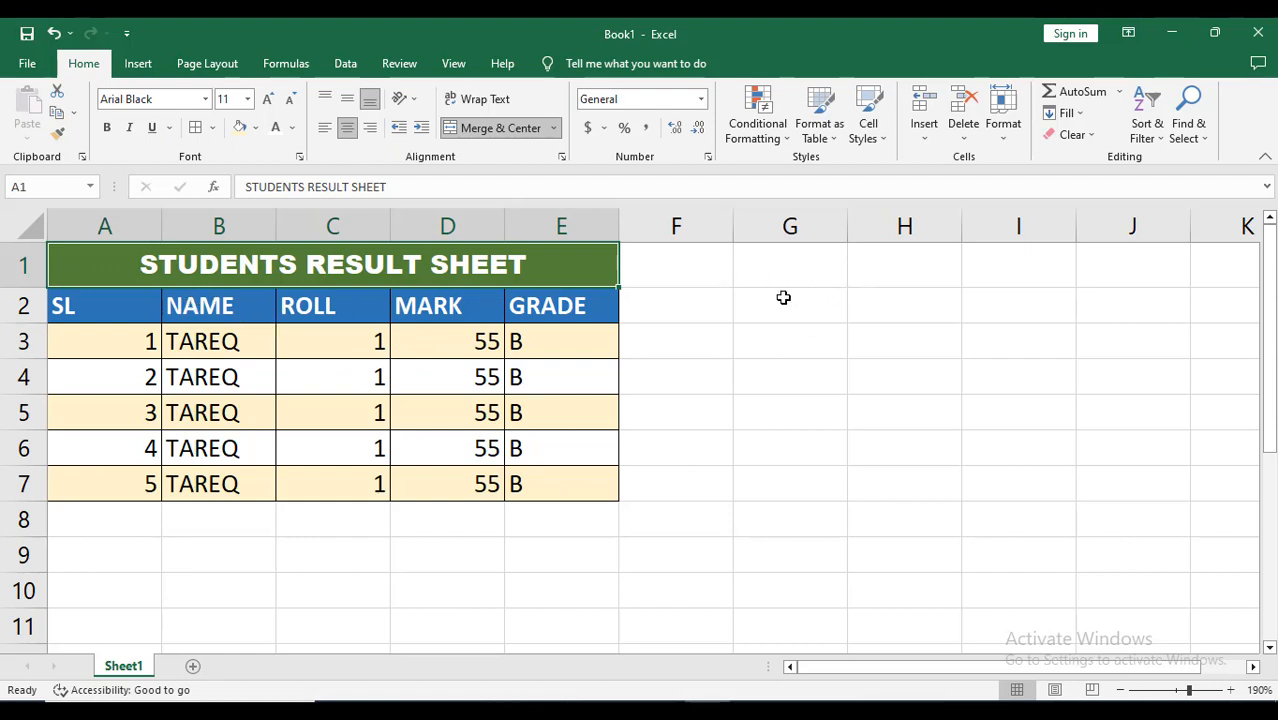
click(326, 412)
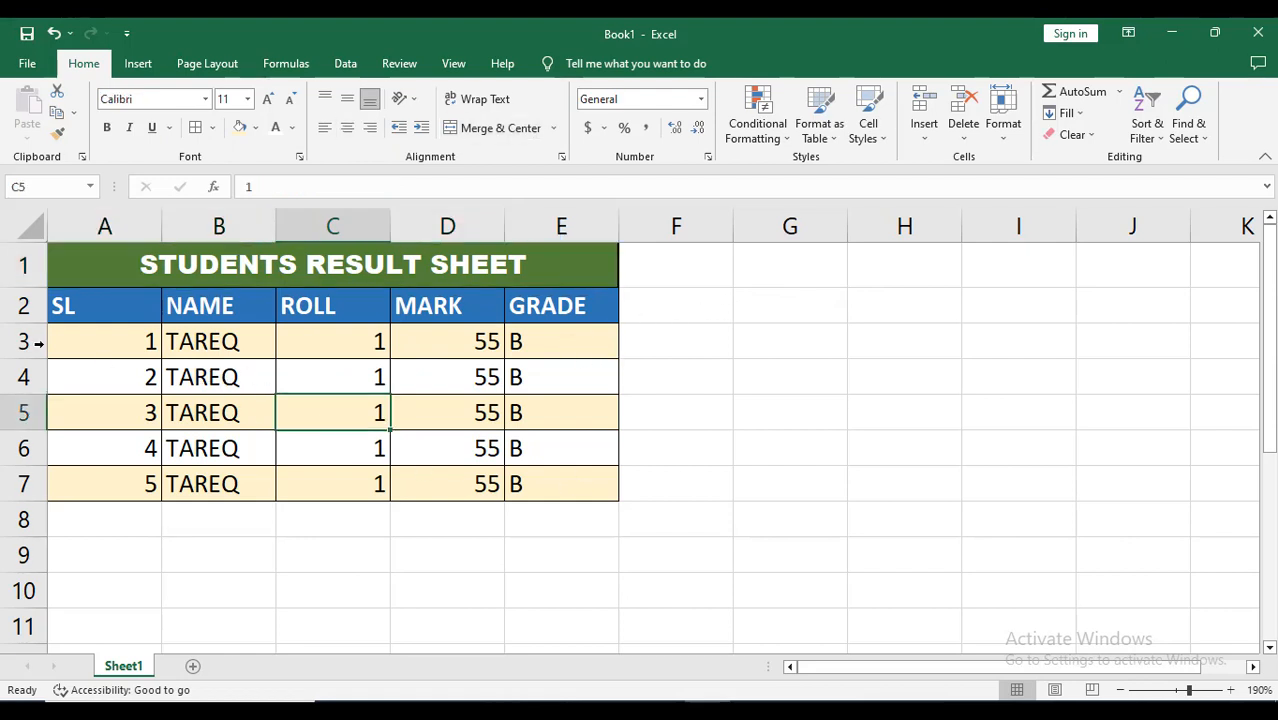
Centre the header text in A2:E2 and the data in A3:E7 horizontally
drag(91, 302, 545, 306)
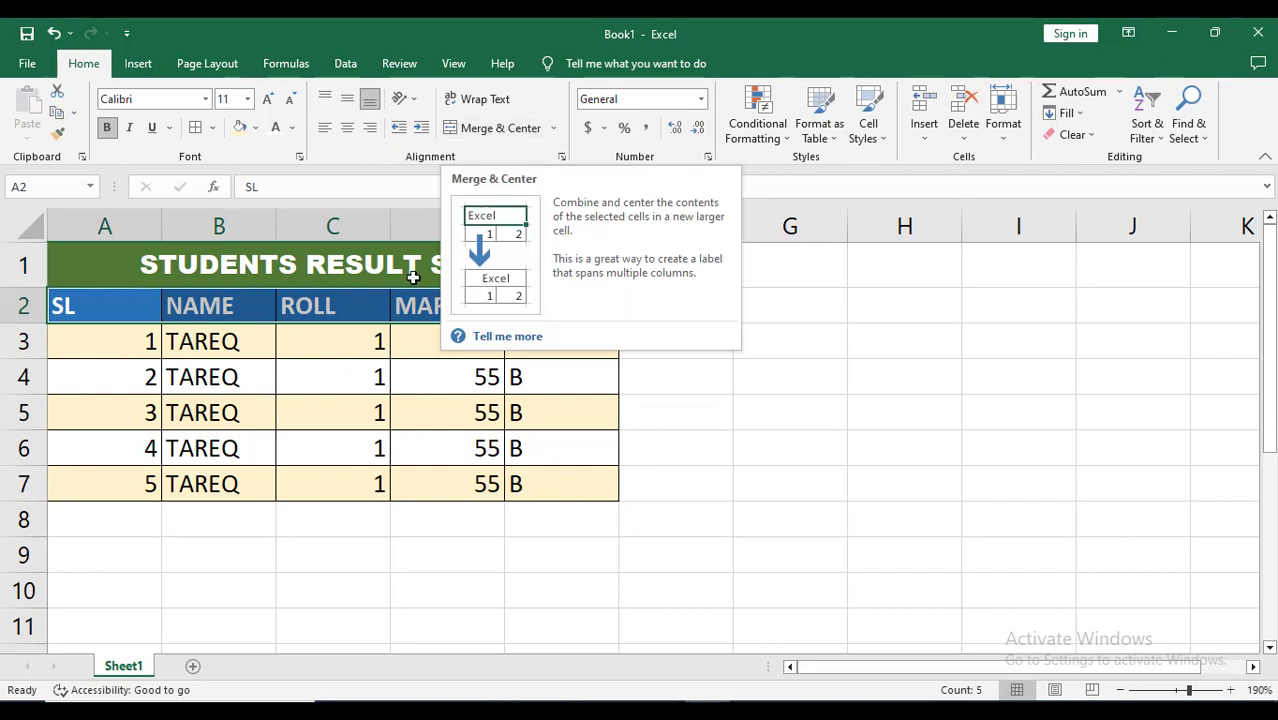
click(349, 130)
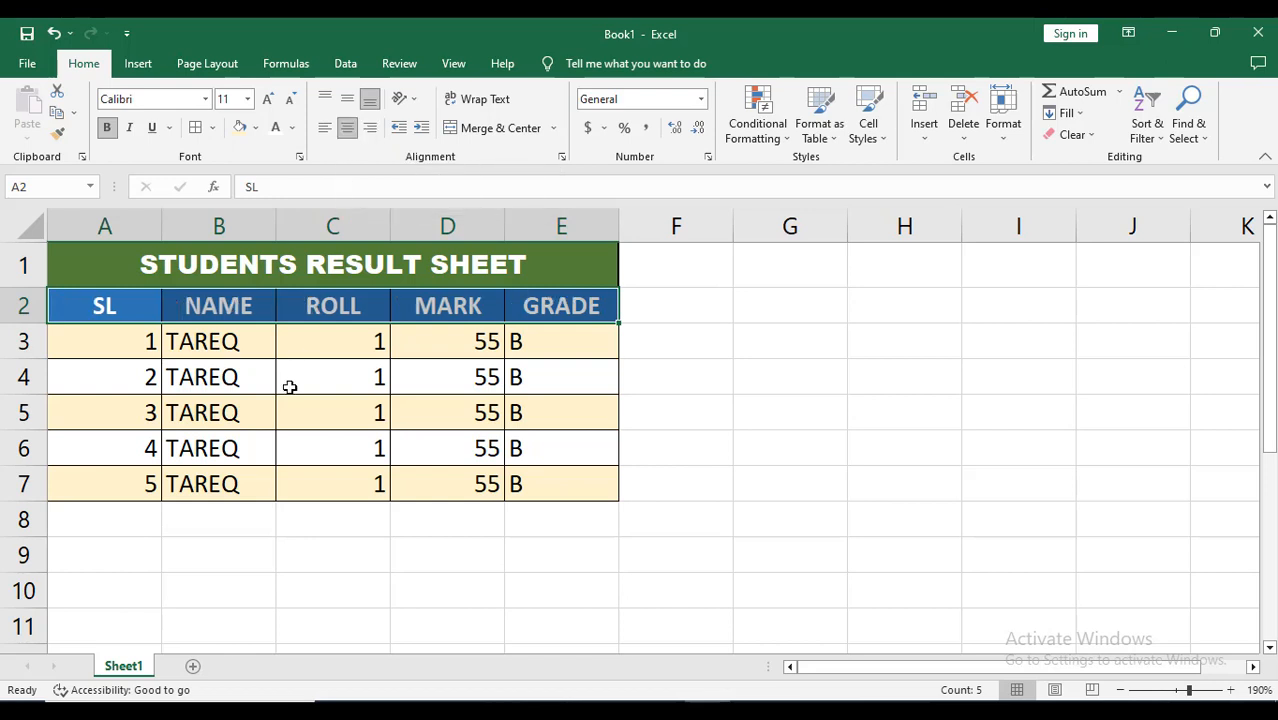
drag(100, 340, 545, 484)
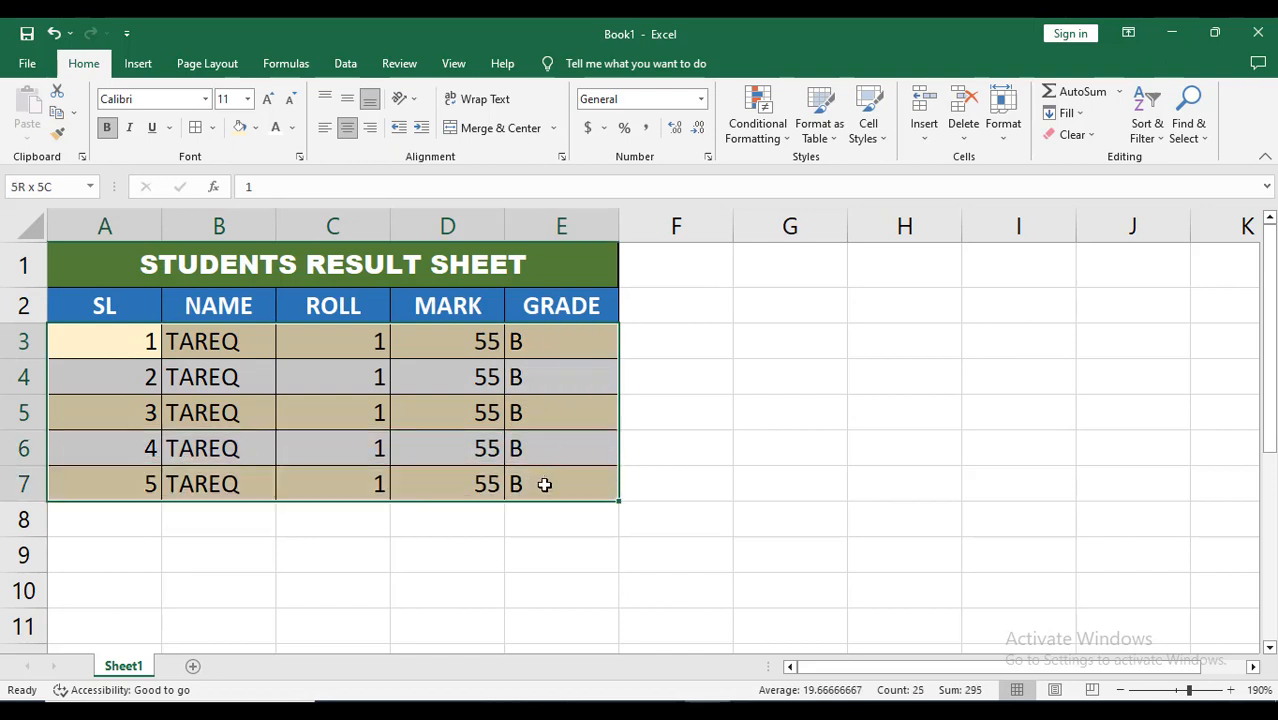
click(347, 130)
click(356, 390)
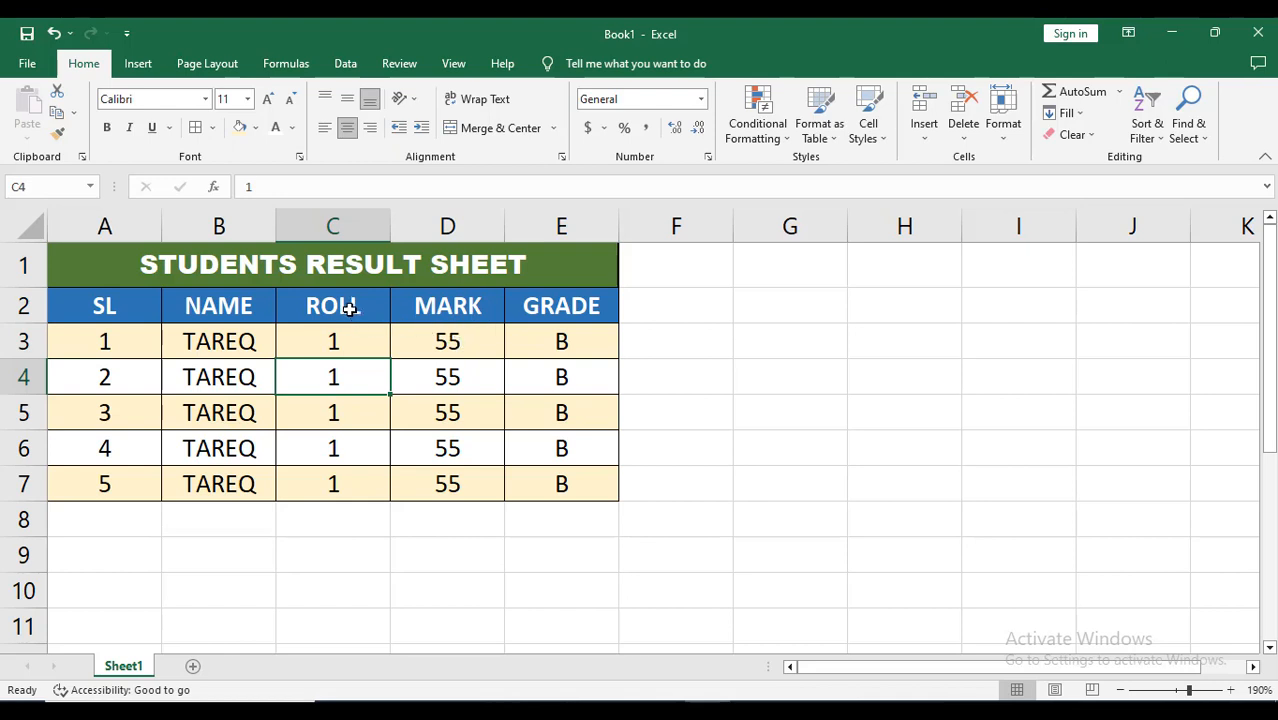
Collapse the ribbon and expand it again
double_click(86, 64)
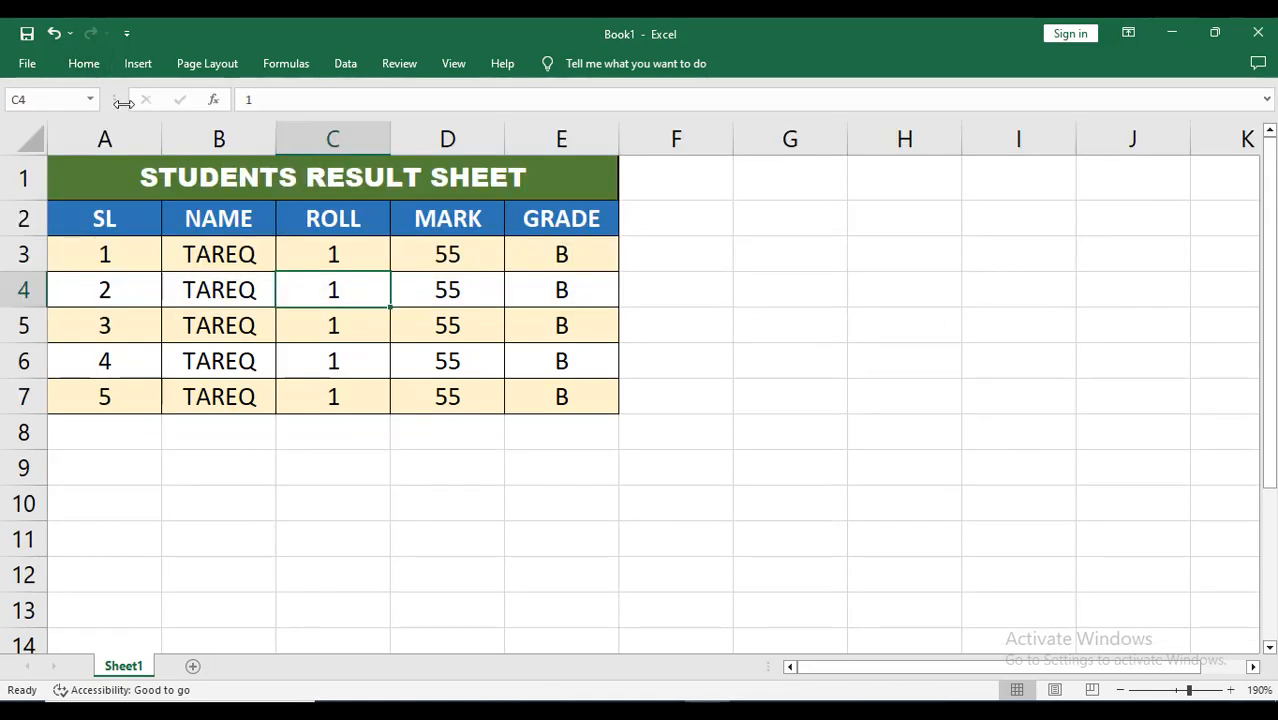
click(87, 66)
click(88, 70)
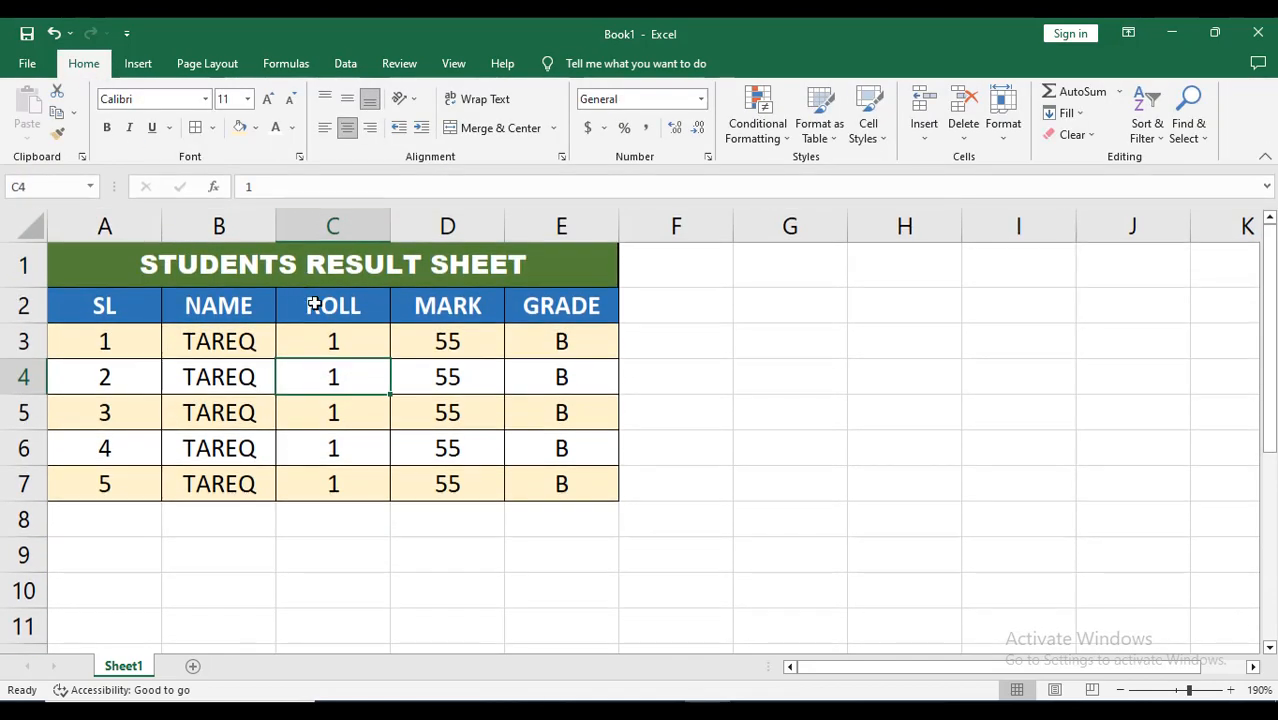